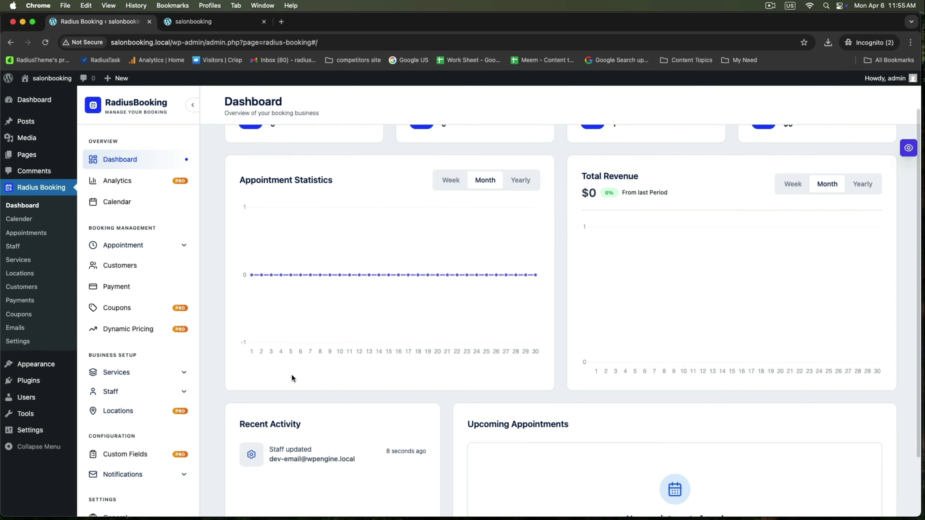
Add a service category named 'Barbar Service' from the All Services page.
scroll(127, 321, up, 2)
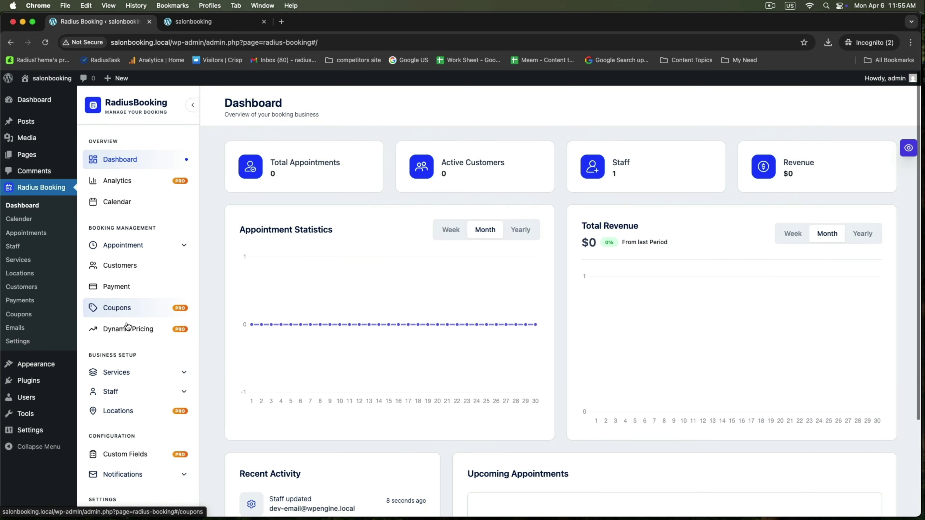
click(130, 377)
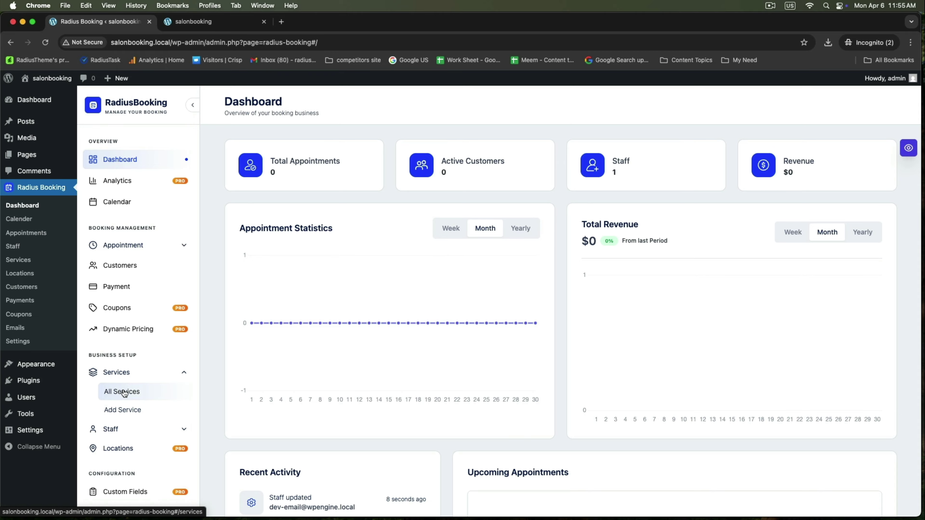
click(123, 392)
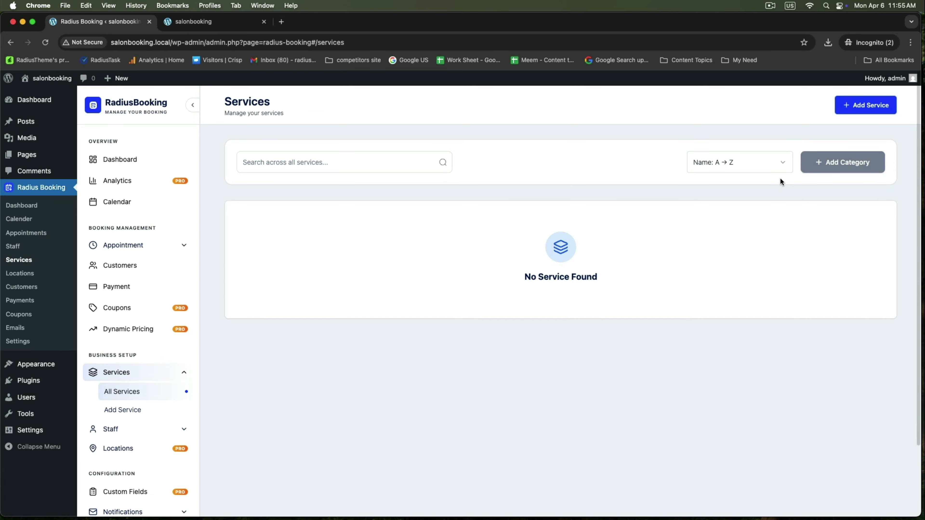
click(819, 169)
click(457, 298)
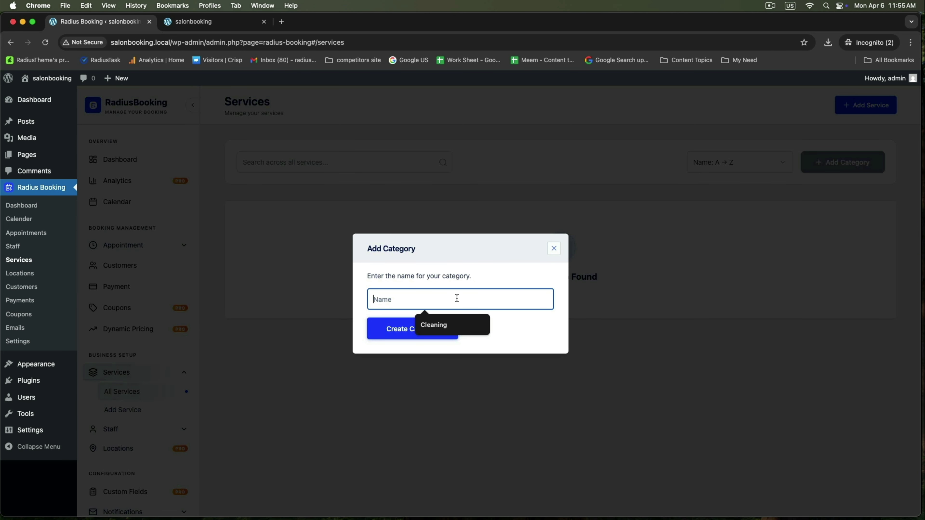
text(Barbar Service)
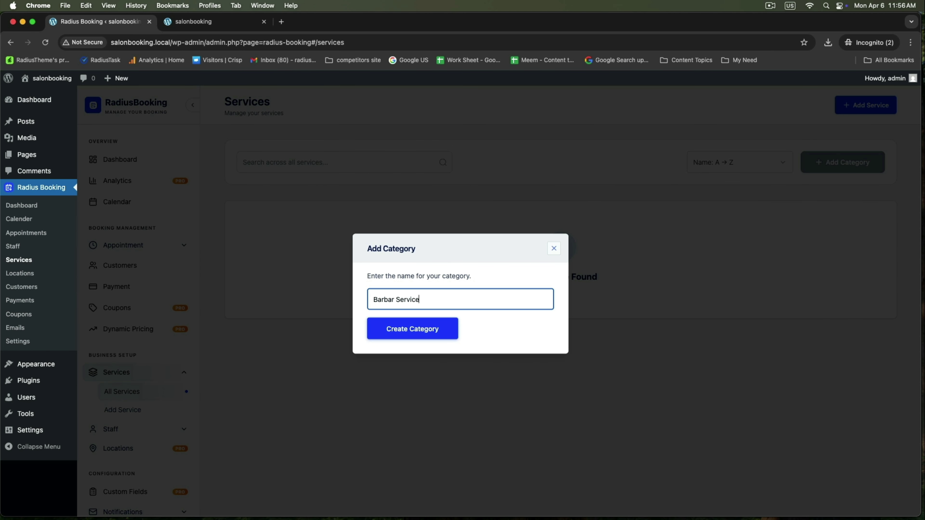
click(396, 338)
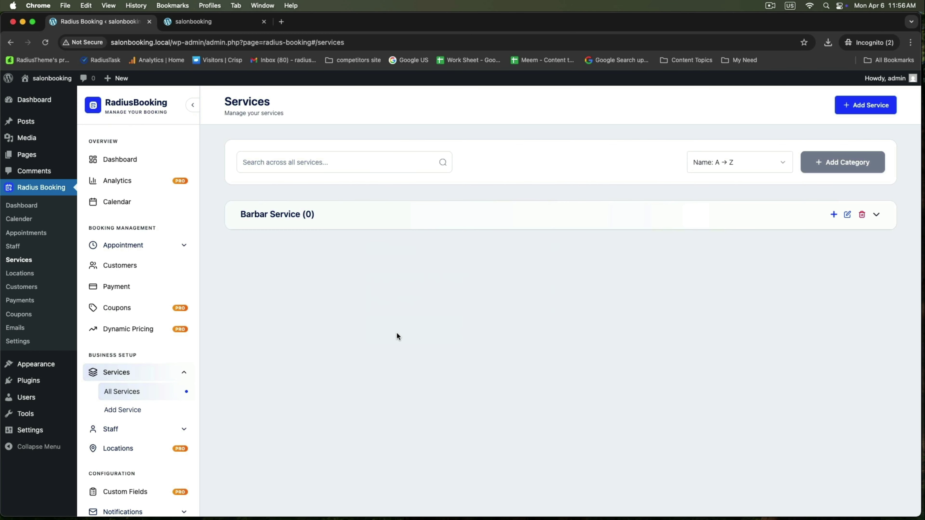
Start a new service named 'Hair Styling' in the Barbar Service category.
click(854, 106)
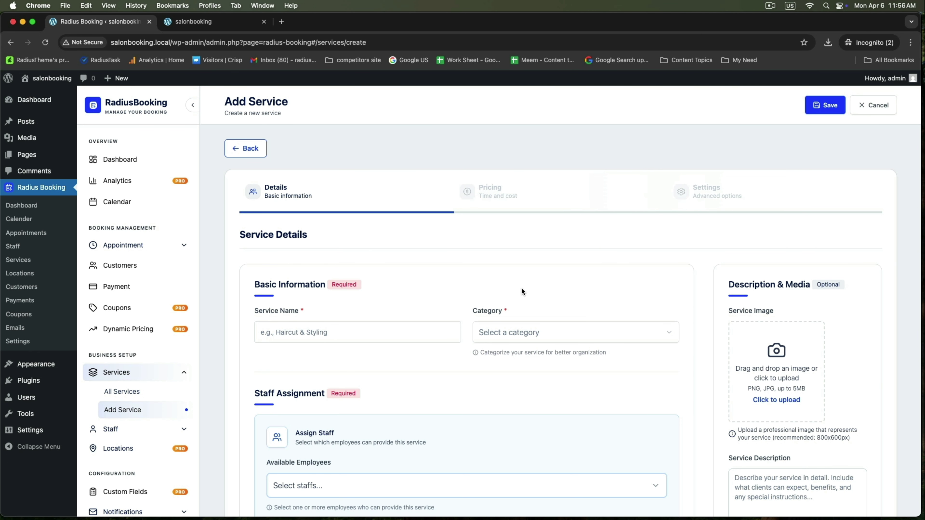
scroll(517, 292, down, 3)
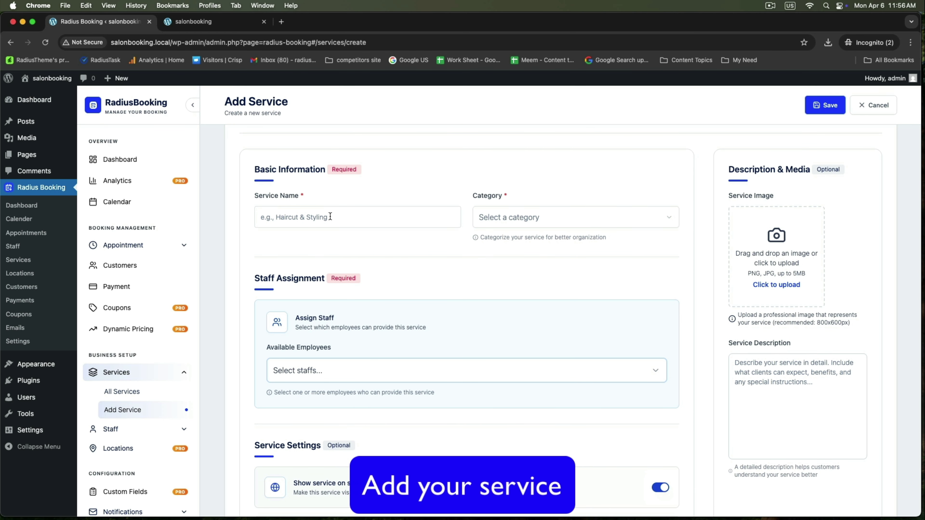
click(330, 216)
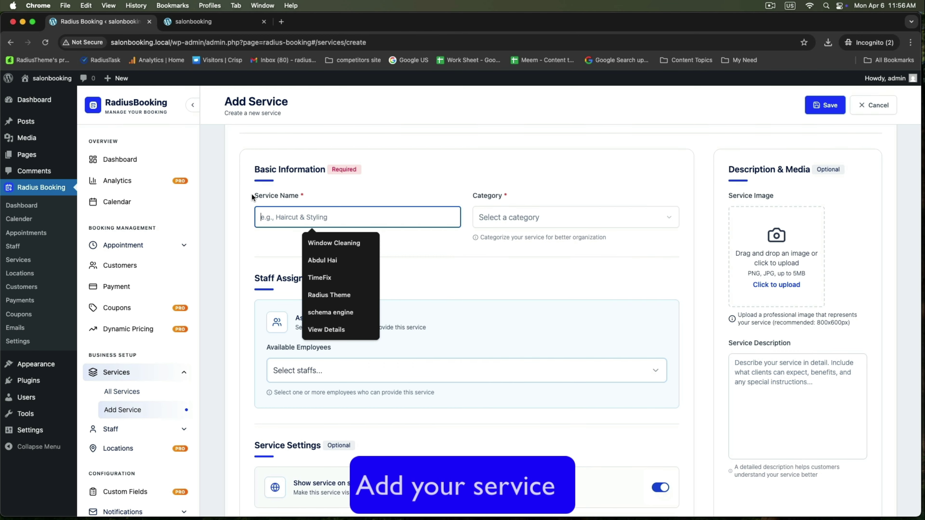
drag(254, 197, 300, 197)
click(334, 220)
scroll(336, 224, down, 1)
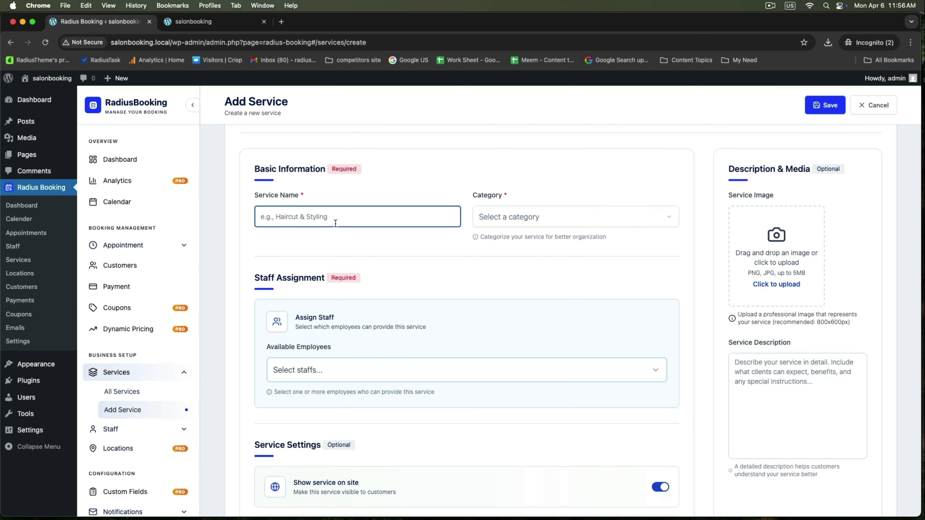
text(Hair Styling)
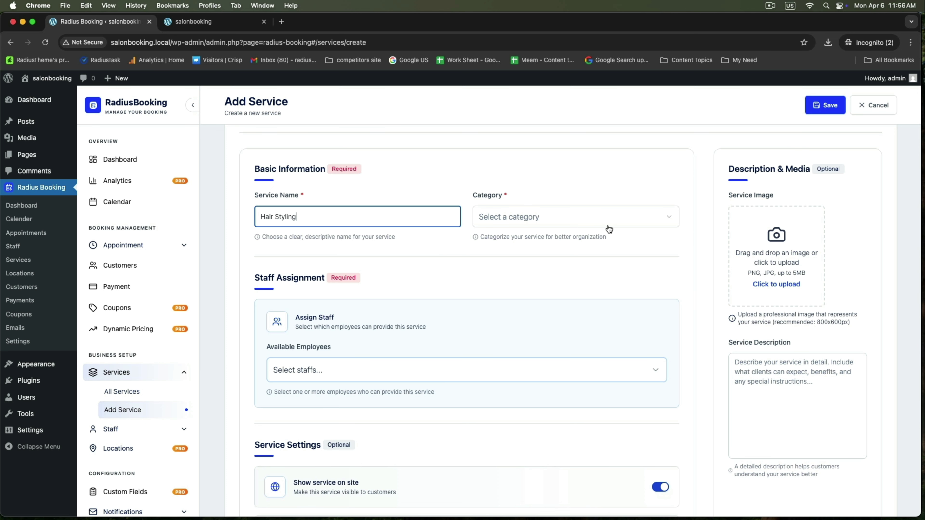
click(605, 219)
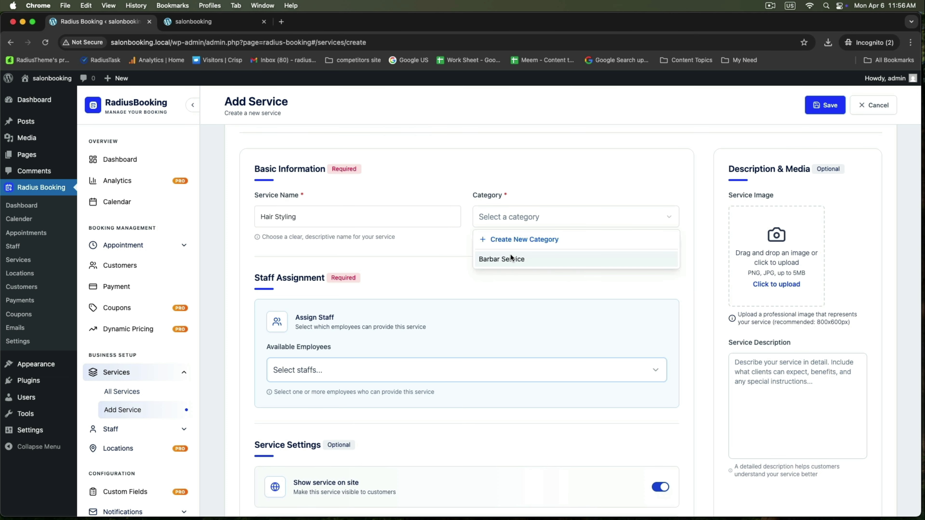
click(484, 260)
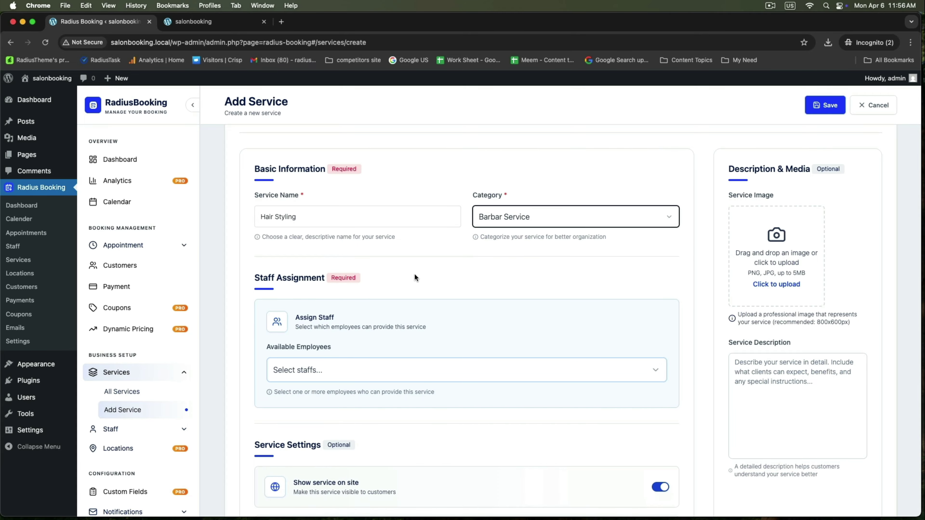
Assign the admin staff member to the Hair Styling service.
scroll(405, 277, down, 3)
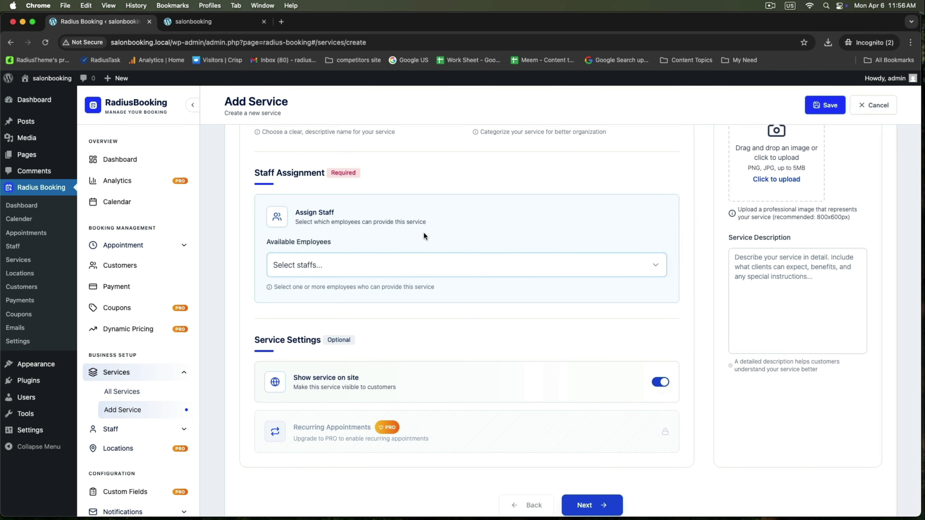
scroll(423, 238, down, 1)
click(361, 253)
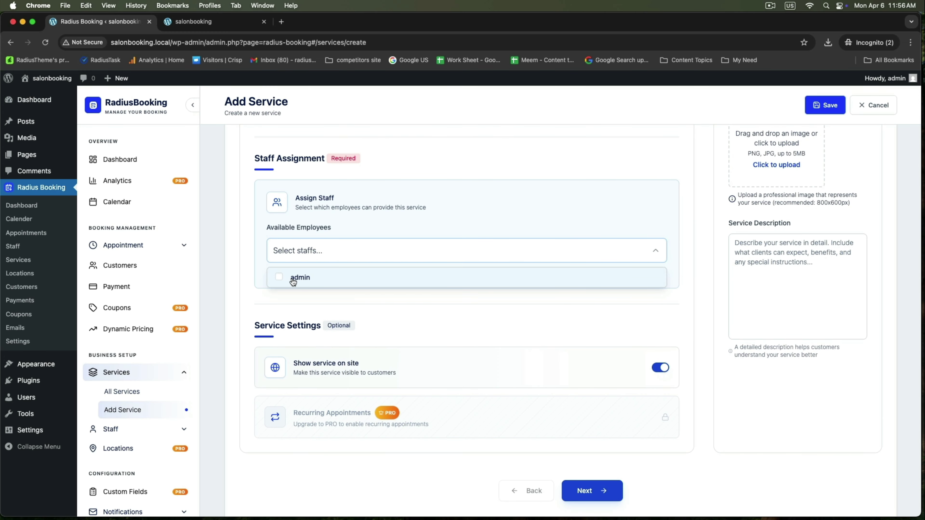
click(295, 280)
scroll(359, 305, down, 1)
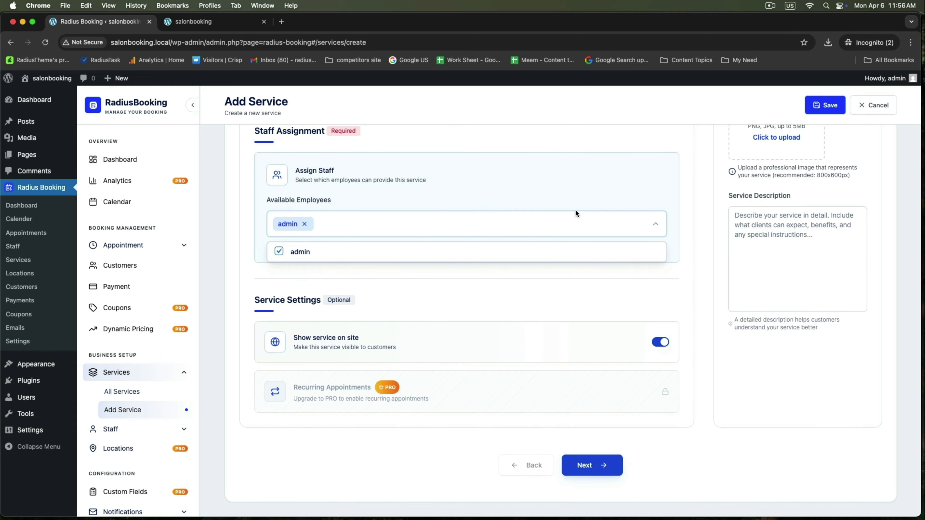
click(463, 283)
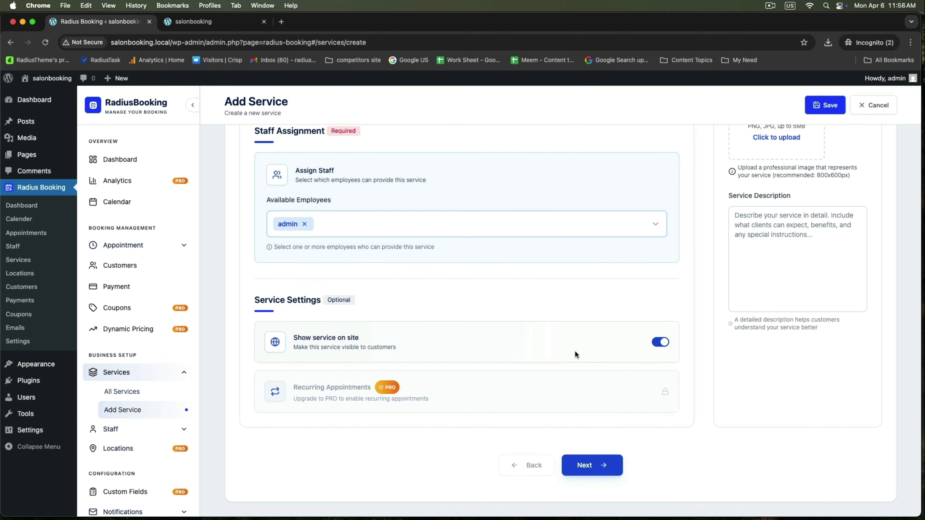
scroll(510, 398, up, 5)
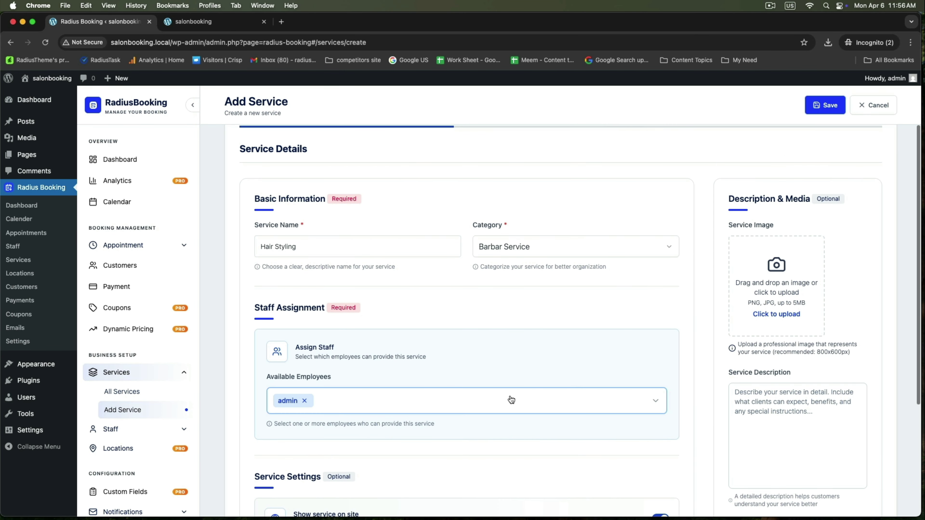
Upload Hair-styling-service.png and use it as the service image.
click(766, 270)
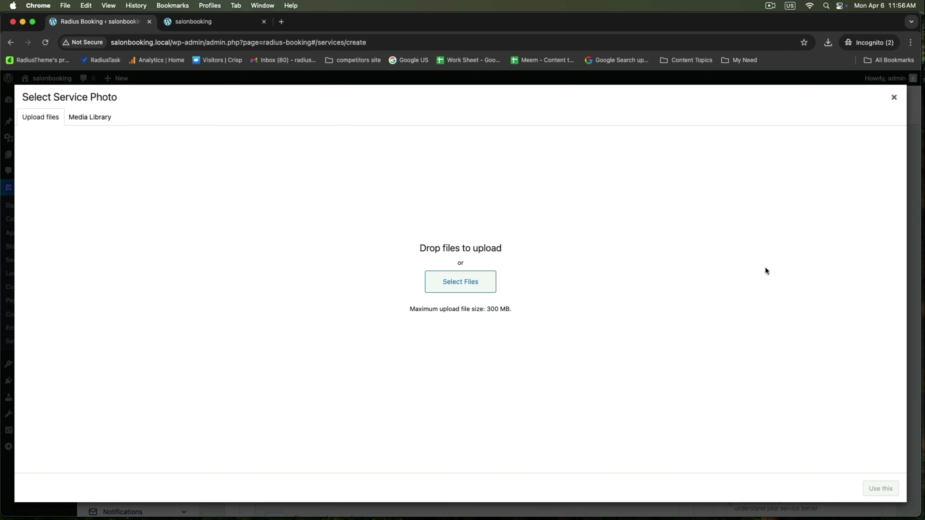
click(473, 280)
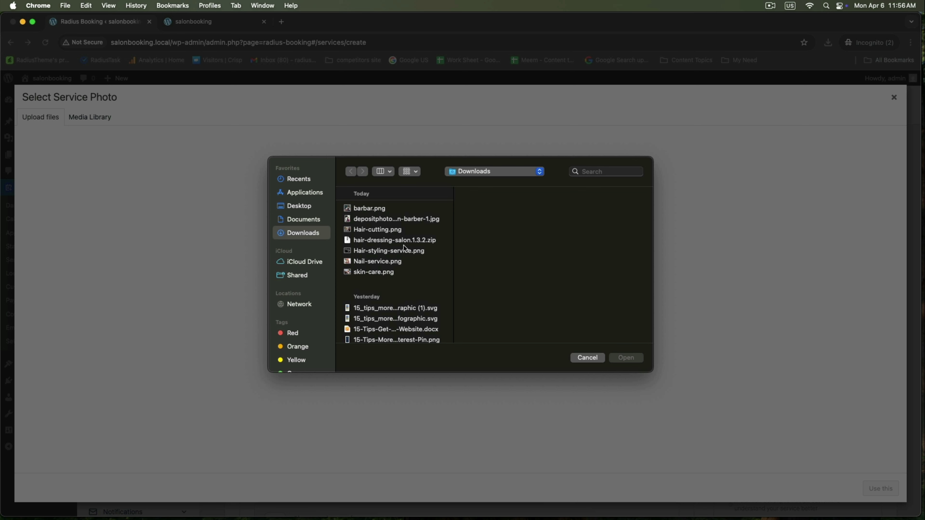
click(387, 251)
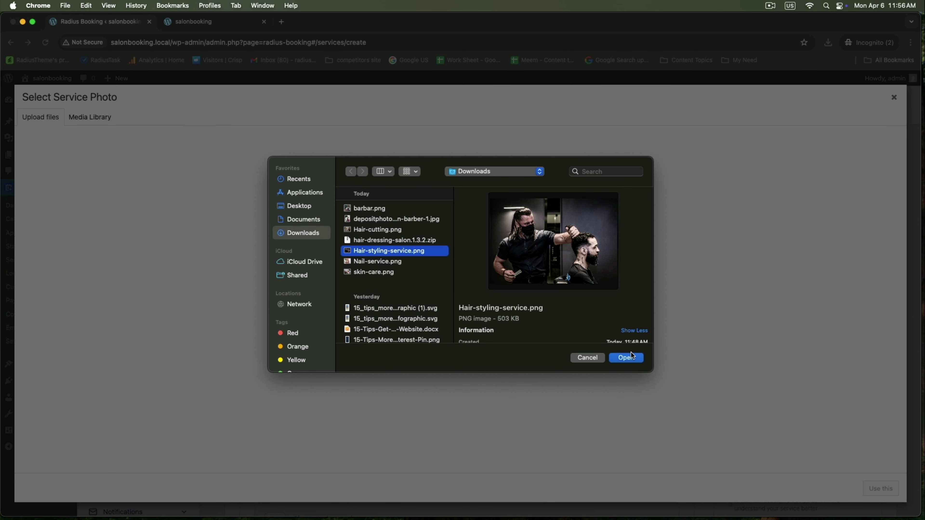
click(633, 357)
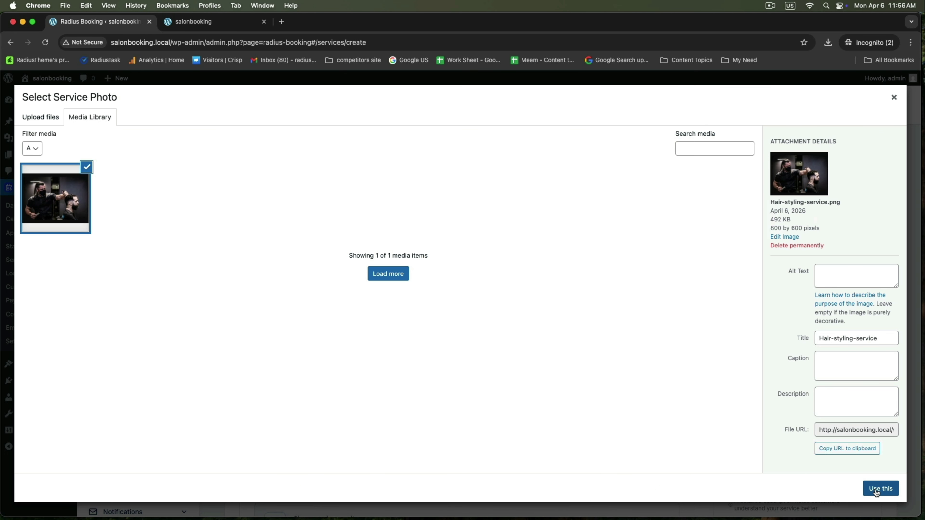
click(876, 492)
Add the description 'You can write your short Hair styling details here.' and go to pricing.
click(765, 366)
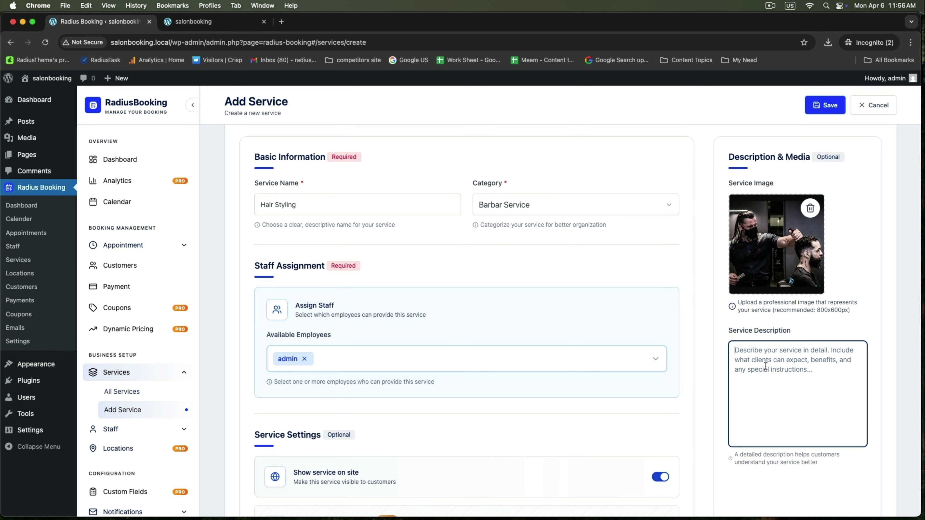
text(You)
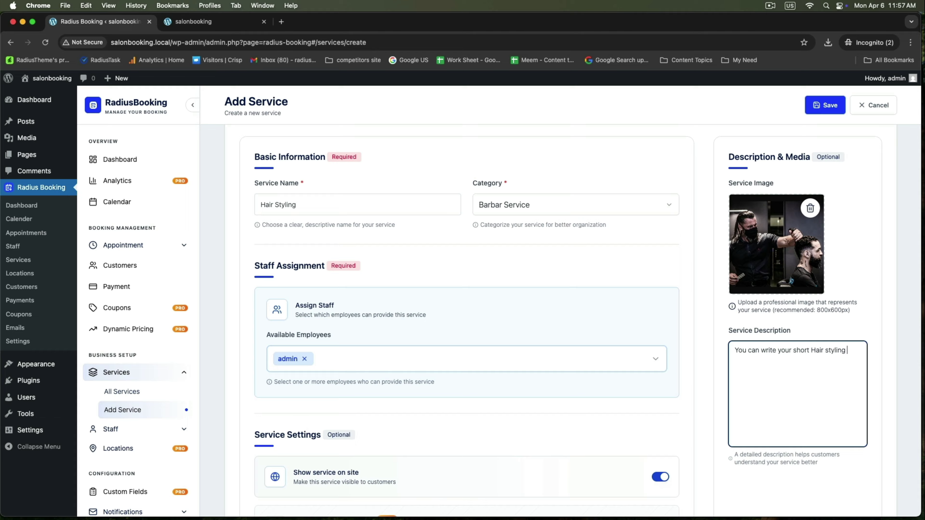
text(ails here.)
scroll(685, 238, up, 1)
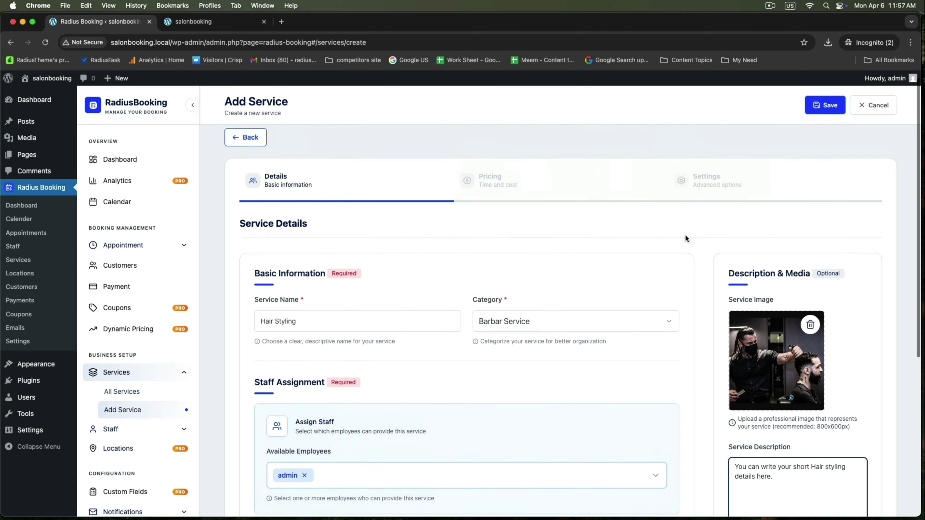
scroll(685, 237, down, 5)
click(615, 462)
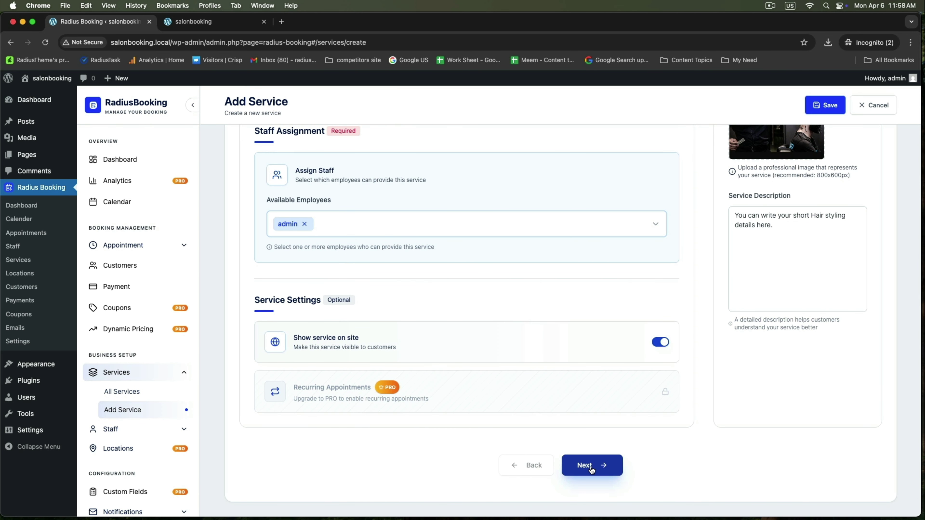
Set the service duration to 1 hour and the price to 90.
scroll(423, 251, up, 7)
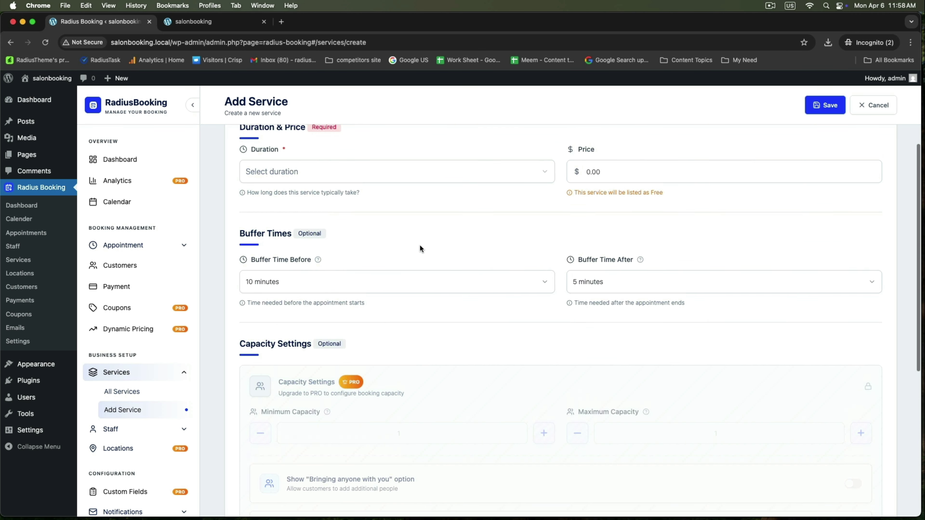
click(275, 312)
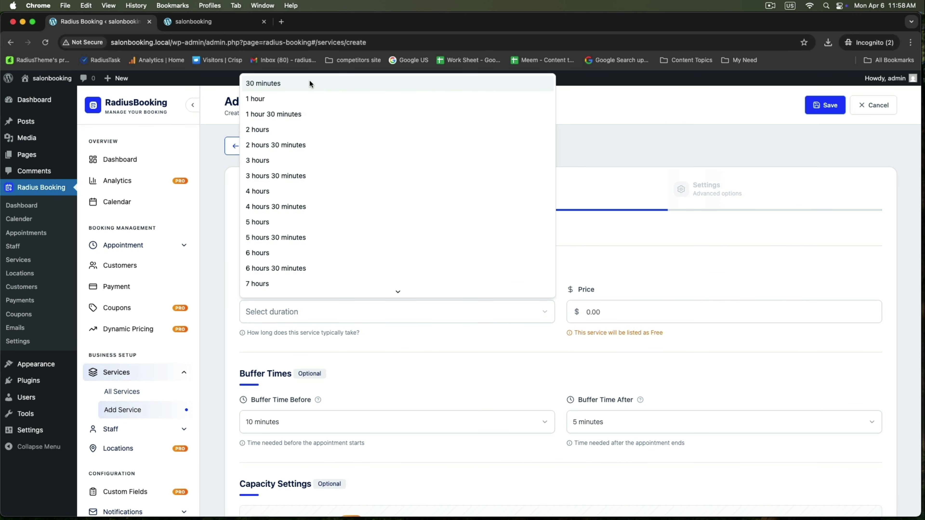
click(266, 100)
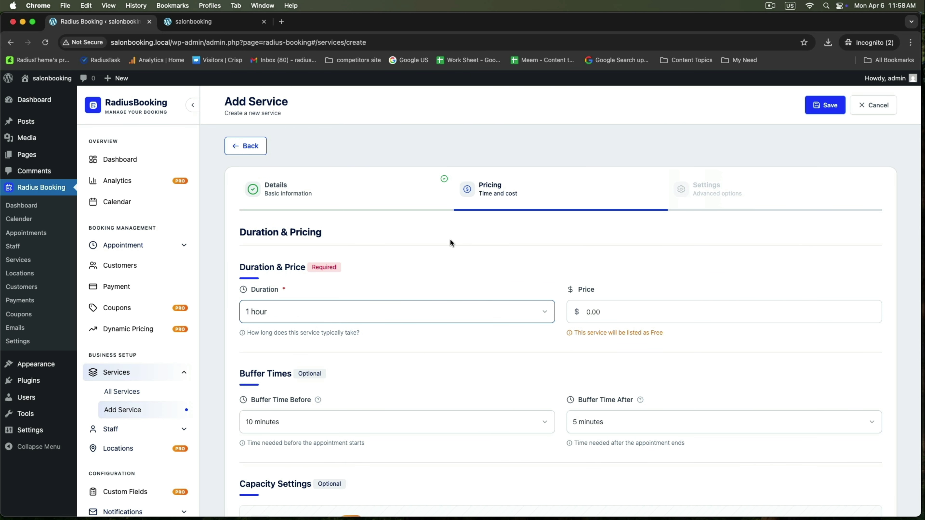
click(610, 309)
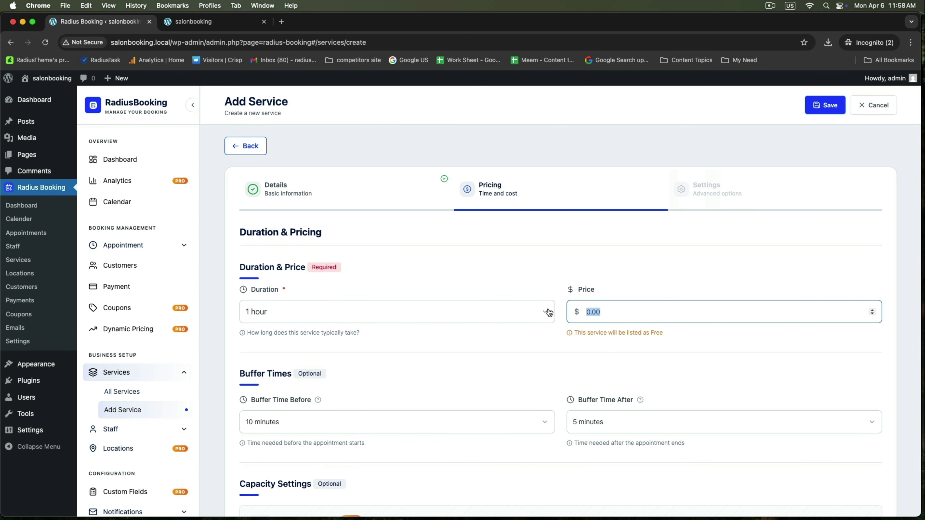
text(90)
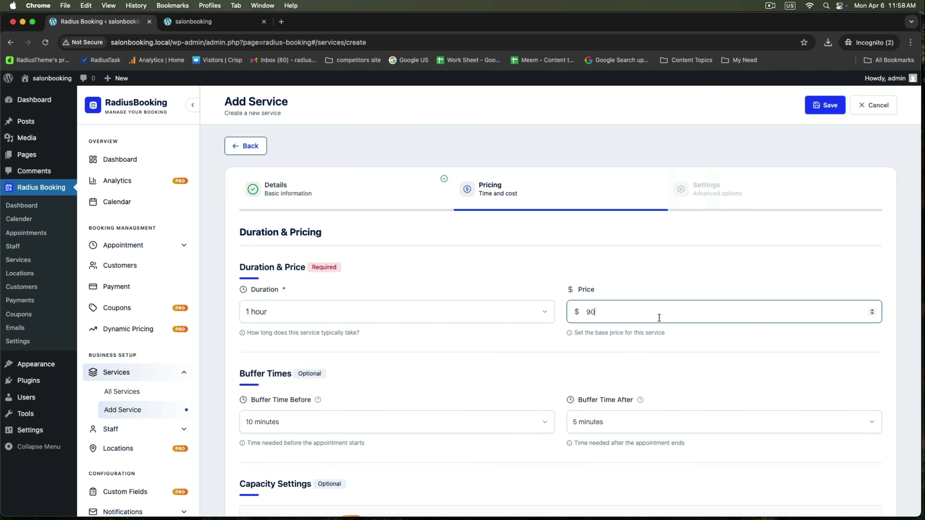
Set 5-minute buffers before and after, then continue to the Settings step.
scroll(362, 374, down, 3)
click(328, 299)
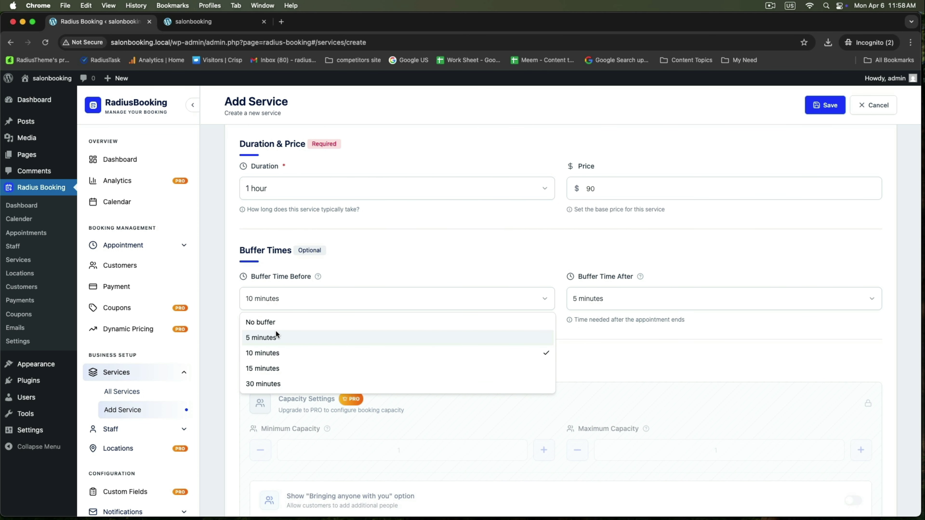
click(264, 338)
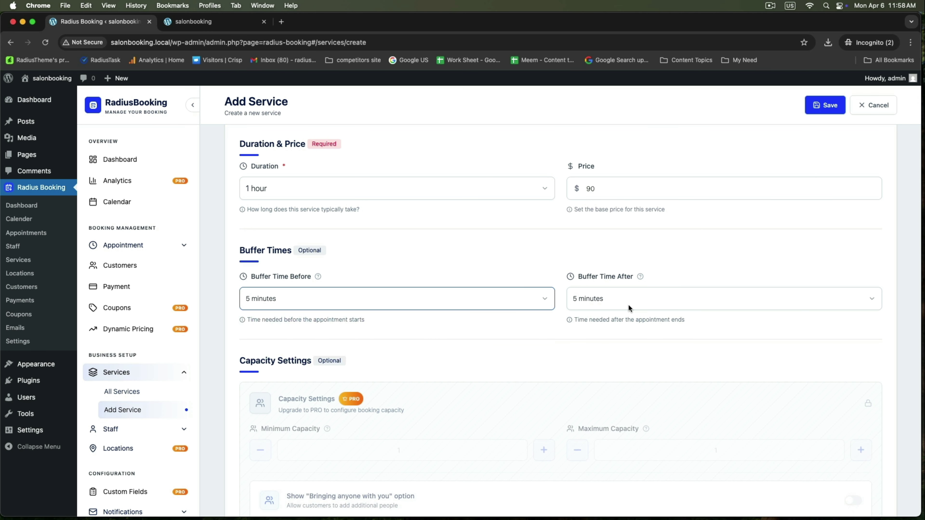
click(601, 301)
click(579, 339)
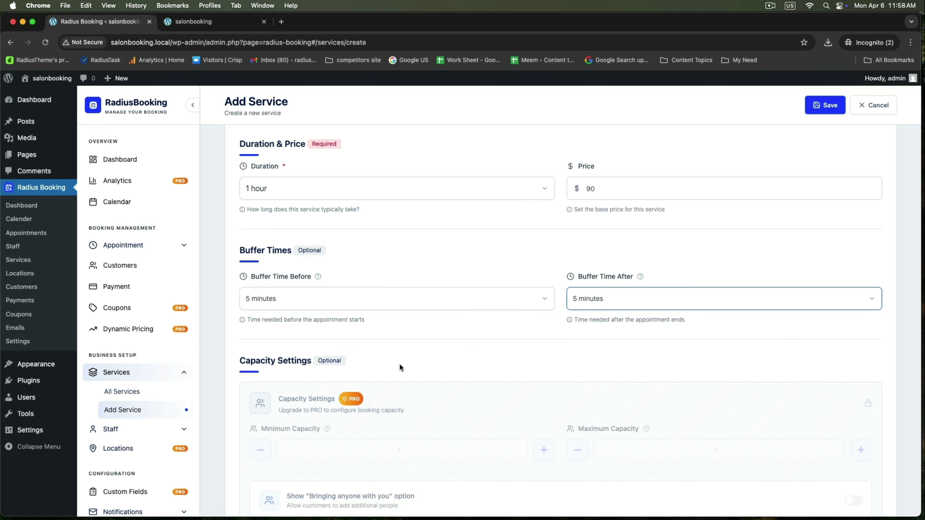
scroll(400, 367, down, 7)
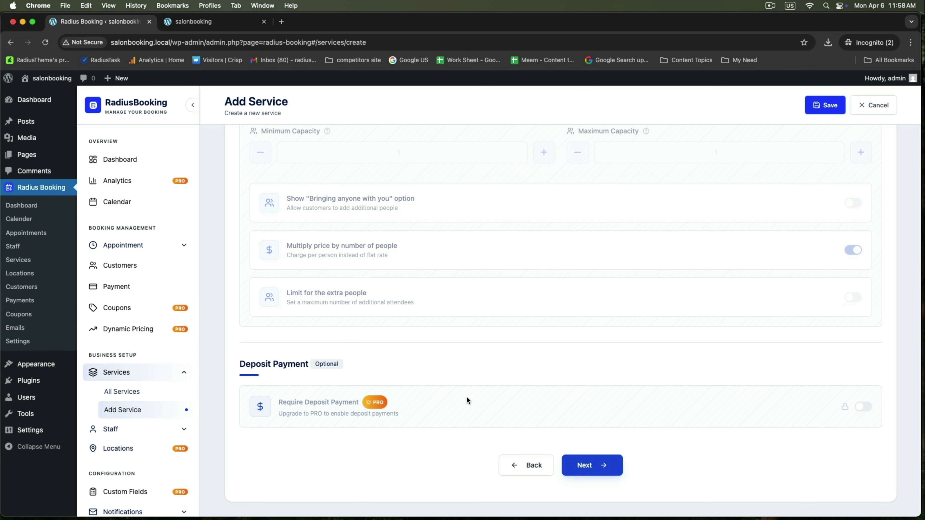
click(607, 468)
Keep Cash Payment switched on as the service's payment method.
scroll(597, 368, up, 6)
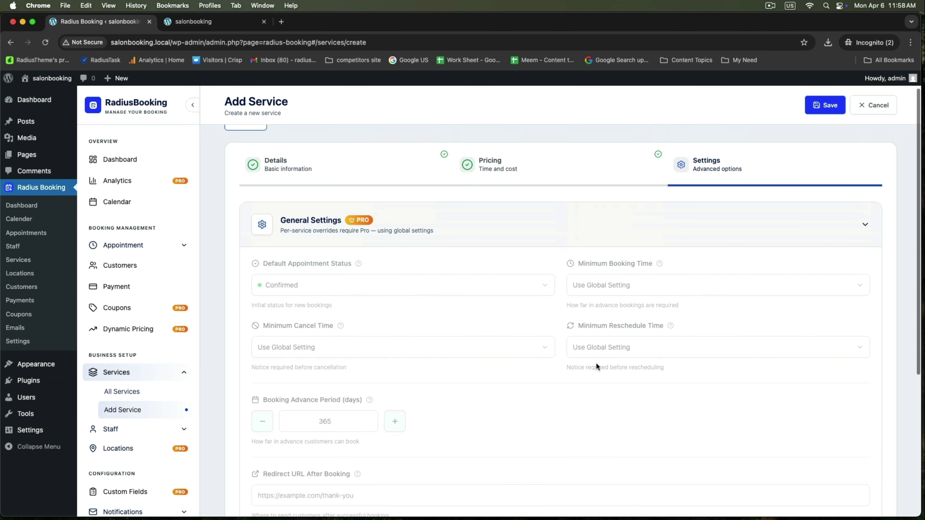
scroll(454, 299, down, 6)
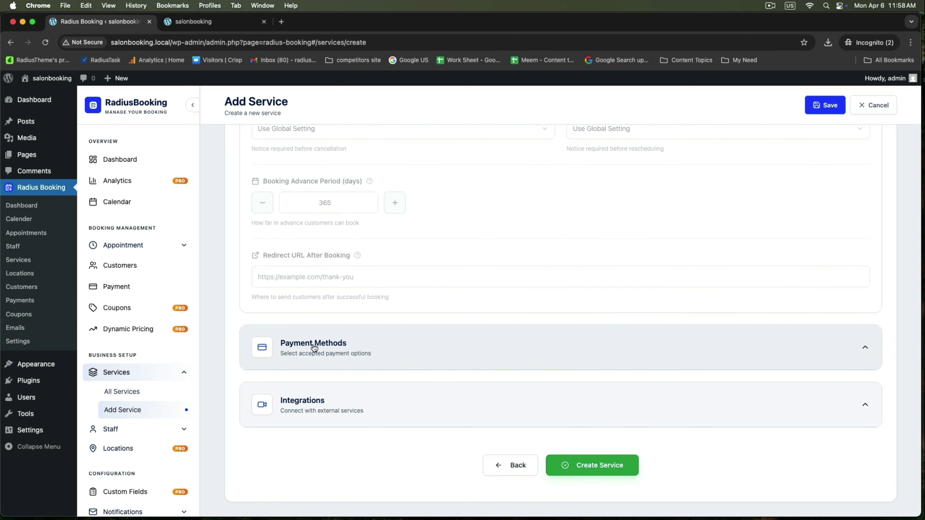
click(808, 356)
scroll(613, 380, down, 3)
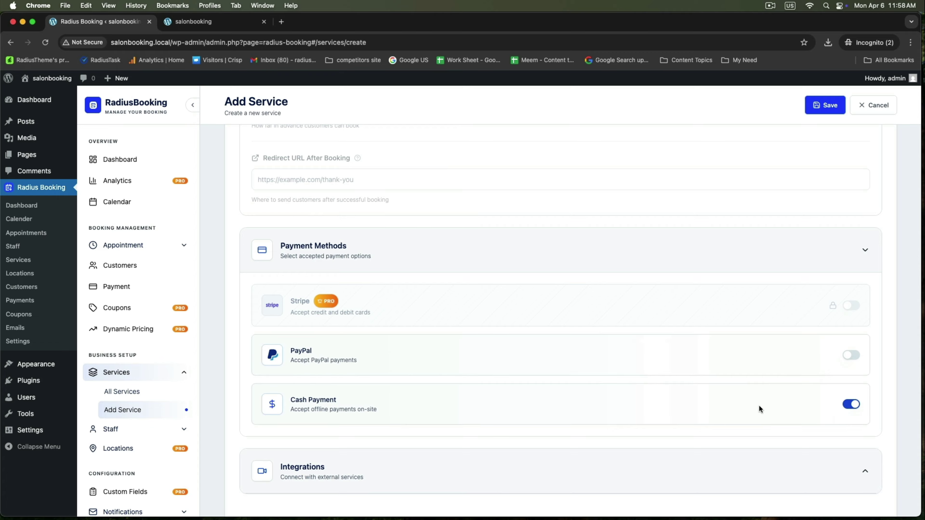
click(847, 405)
click(847, 405)
click(847, 405)
click(847, 405)
scroll(791, 407, down, 2)
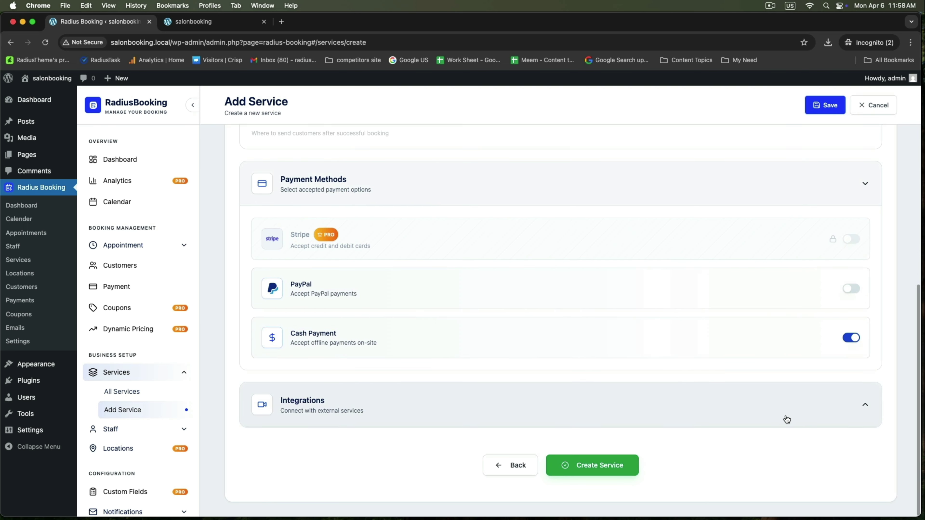
Review the Integrations options, leaving them all off.
click(826, 412)
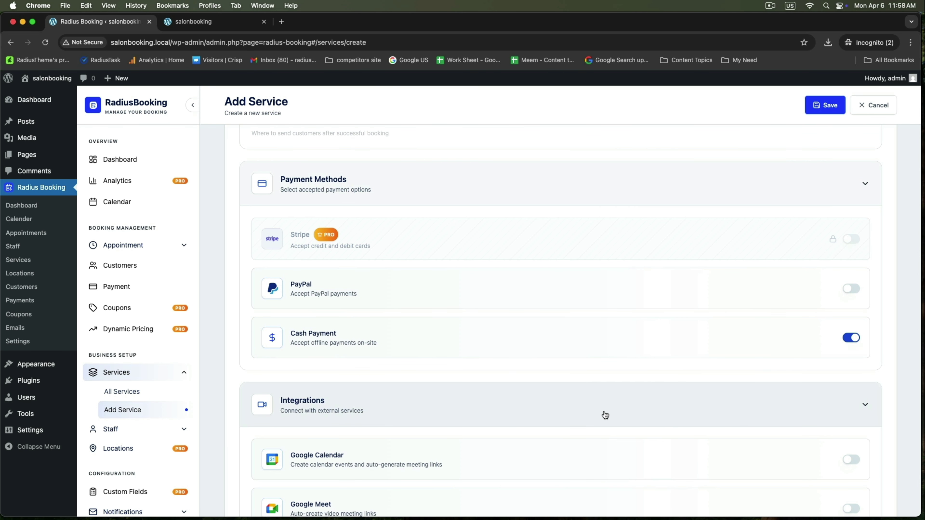
scroll(619, 401, down, 5)
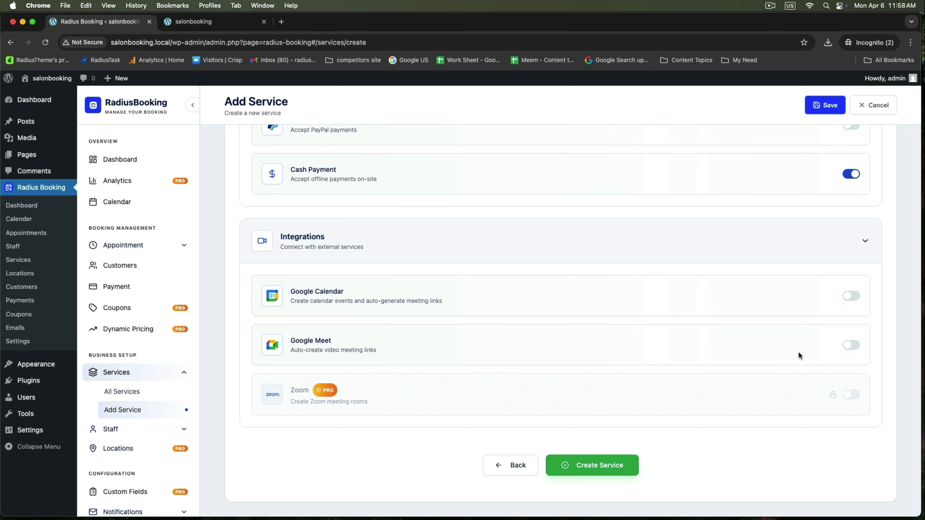
click(813, 243)
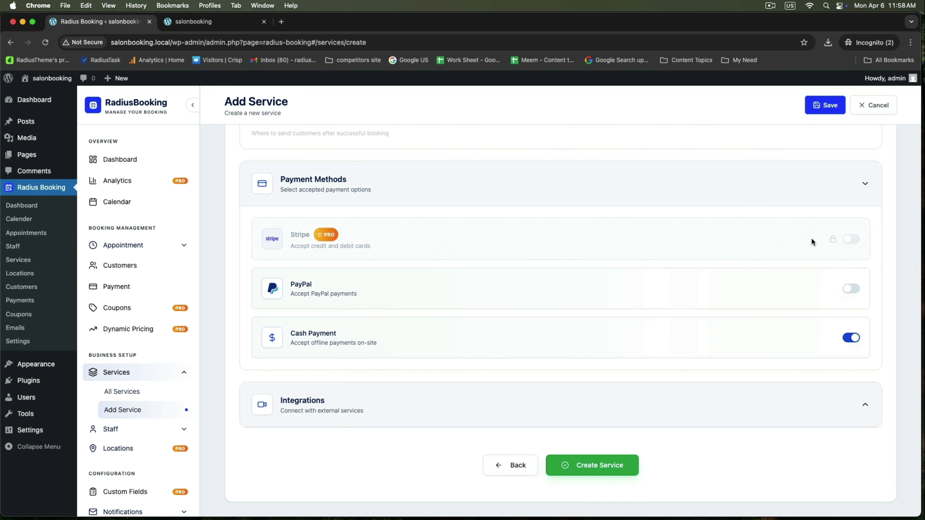
Create the Hair Styling service and open the Add Staff form.
click(631, 467)
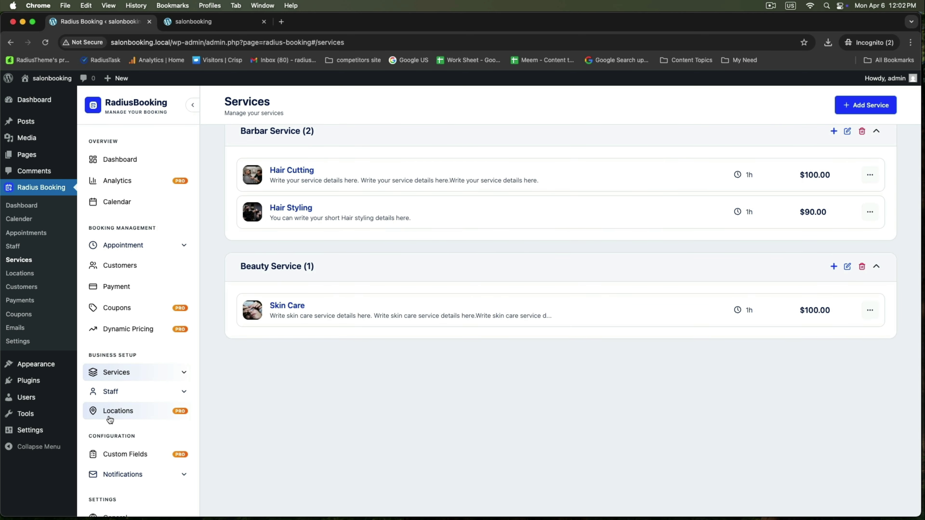
click(113, 392)
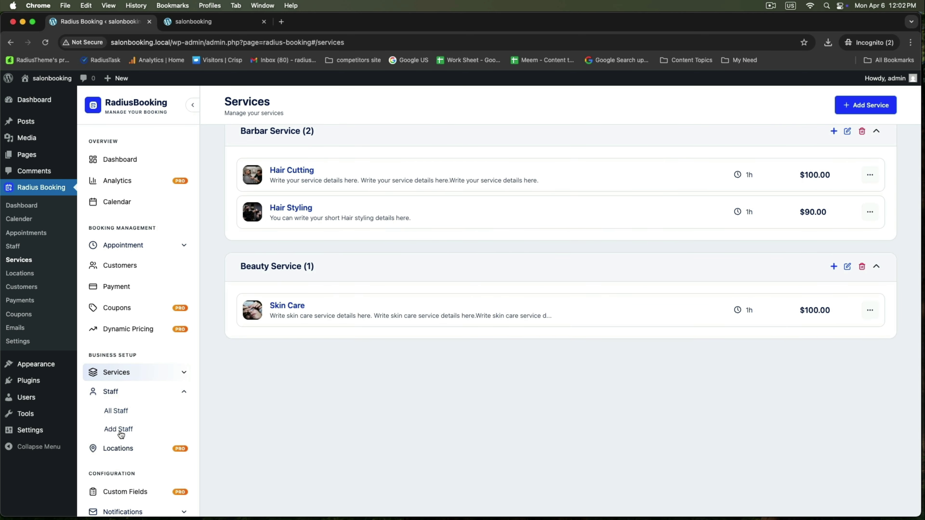
click(120, 432)
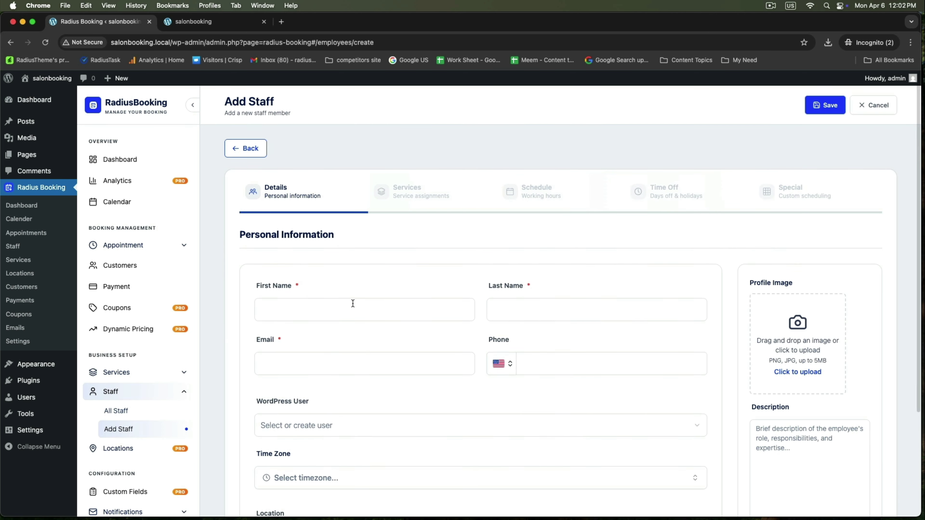
Enter the staff member's first name, last name, e-mail and phone number.
click(337, 312)
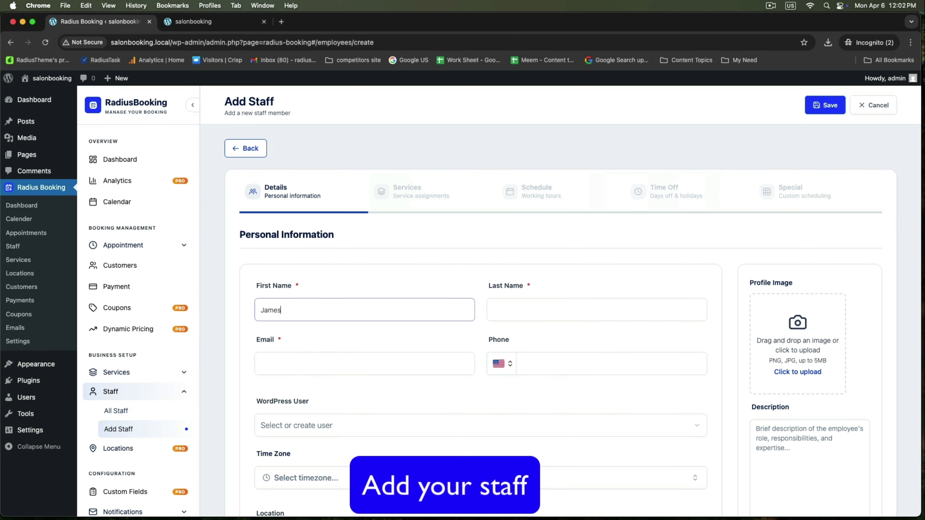
click(526, 309)
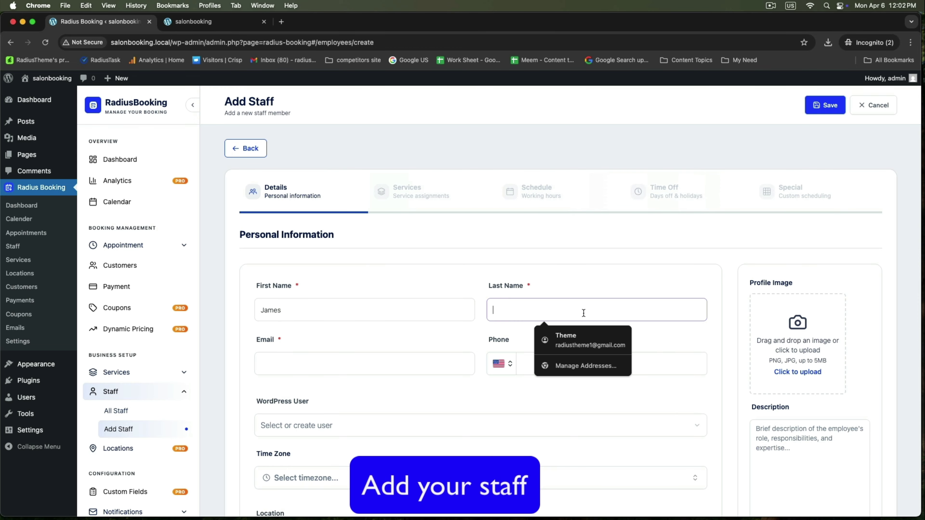
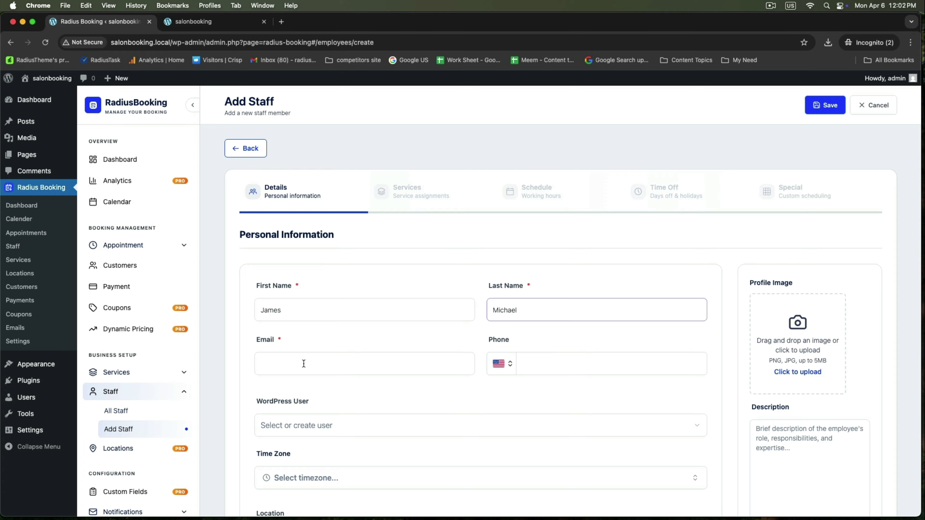
click(303, 363)
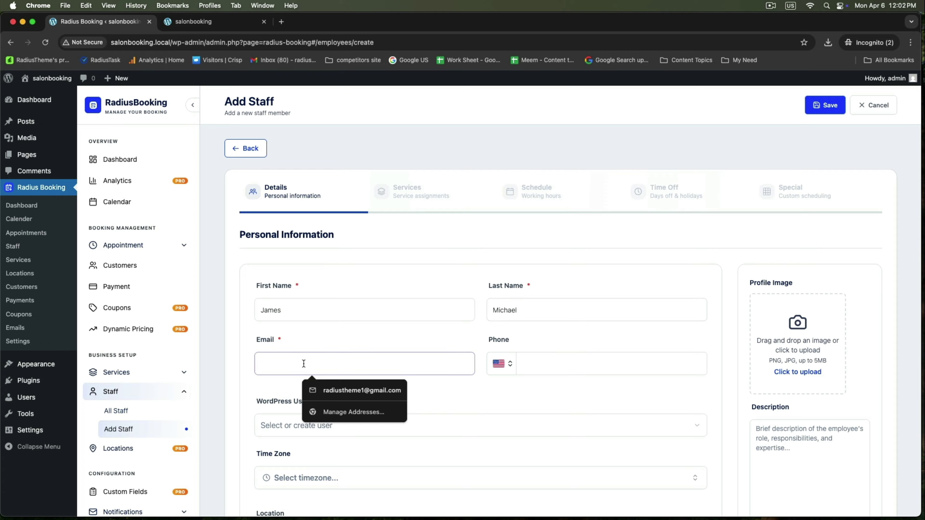
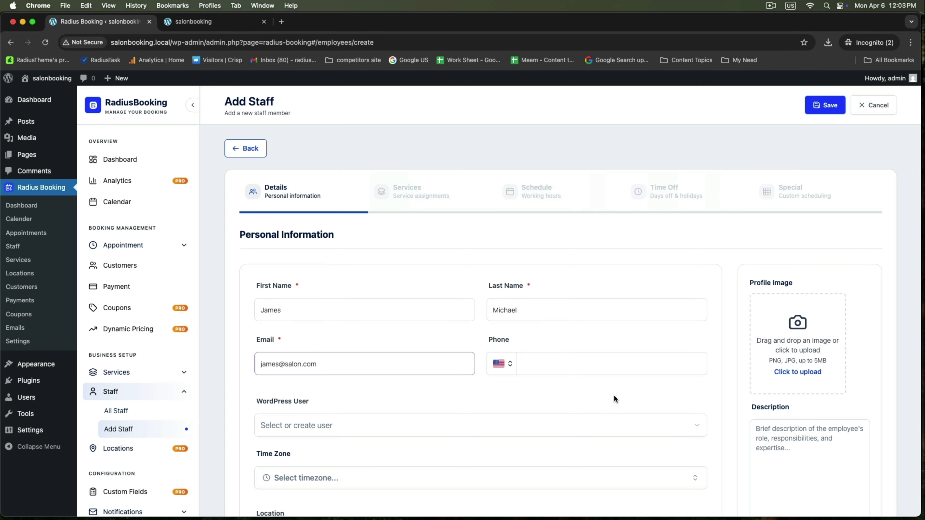
click(612, 363)
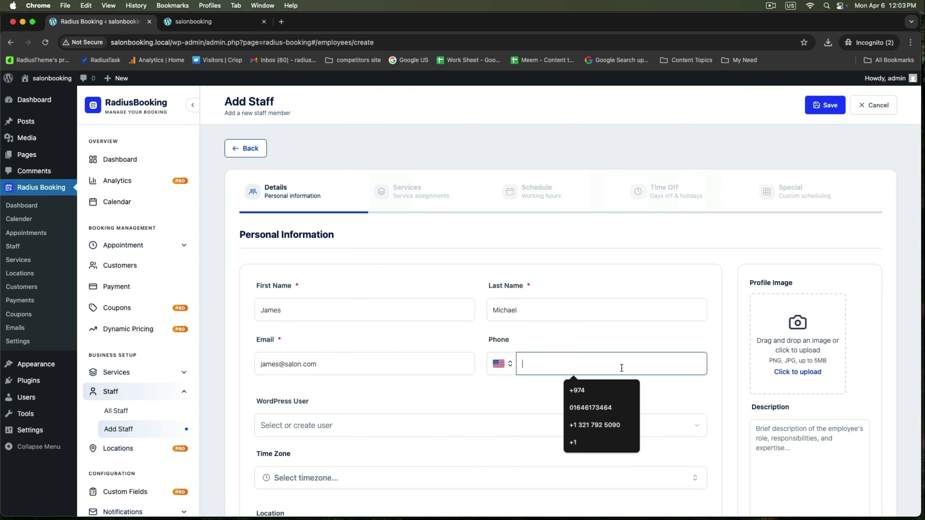
click(594, 419)
scroll(597, 422, down, 3)
scroll(597, 421, up, 3)
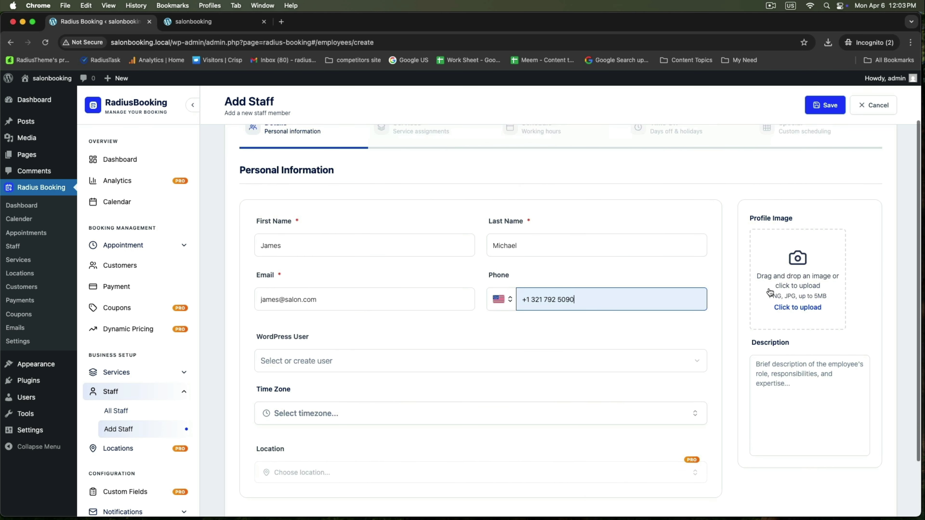
Upload barbar.png and use it as the staff member's profile photo.
click(792, 265)
click(40, 117)
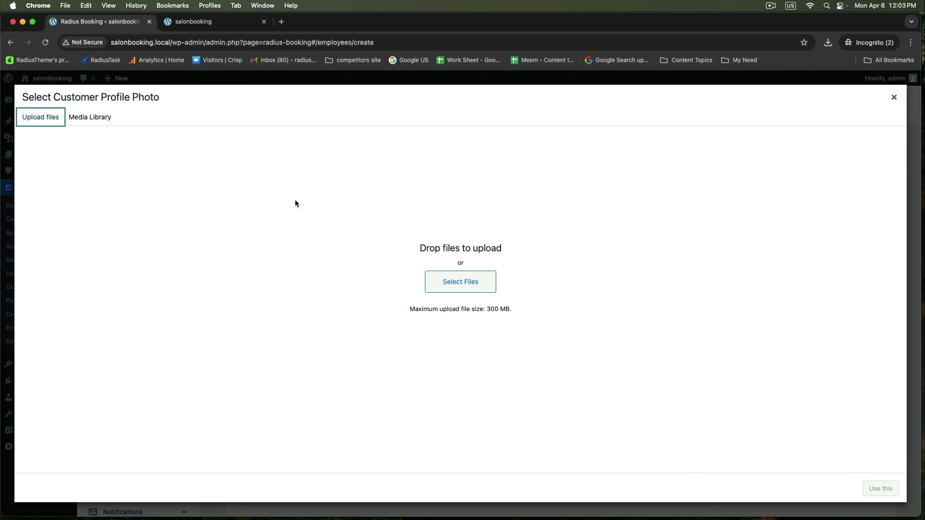
click(444, 286)
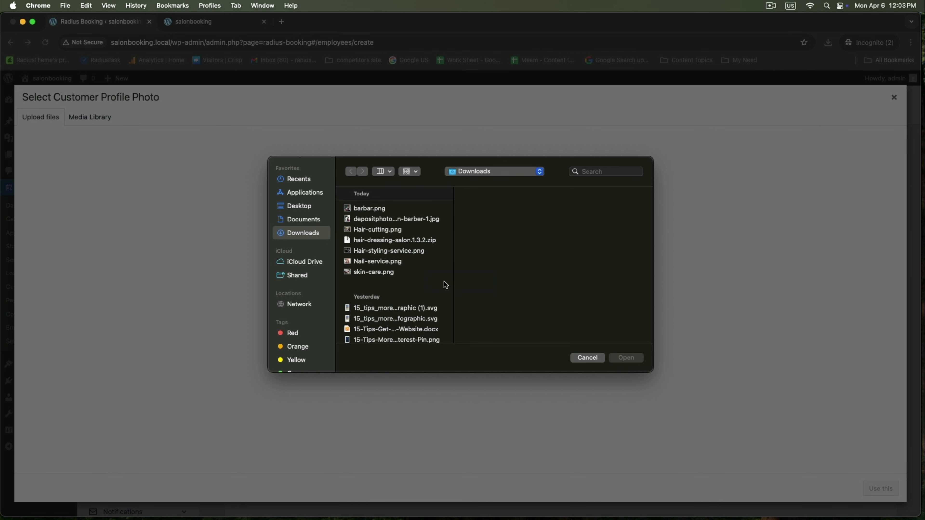
click(370, 210)
click(626, 358)
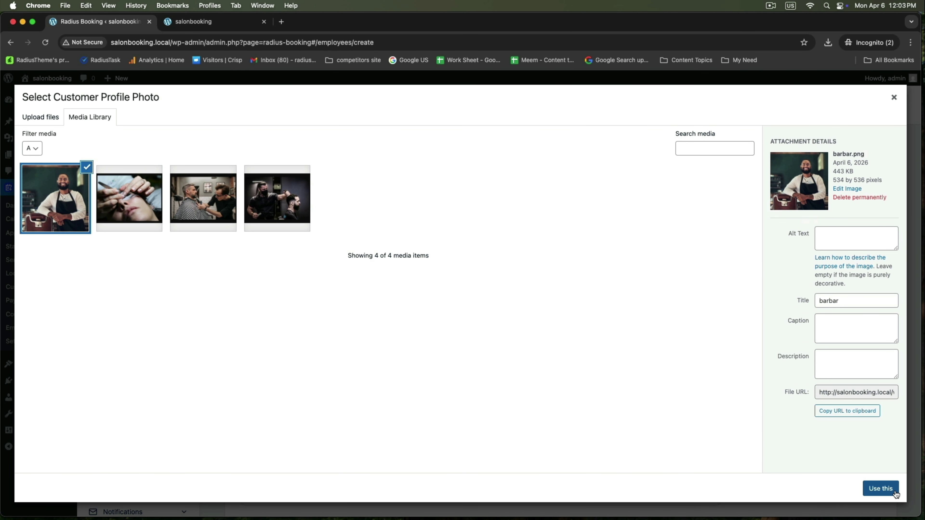
click(895, 494)
Leave WordPress User and Time Zone unchanged and add the description 'Write staff details here.'.
scroll(355, 364, down, 2)
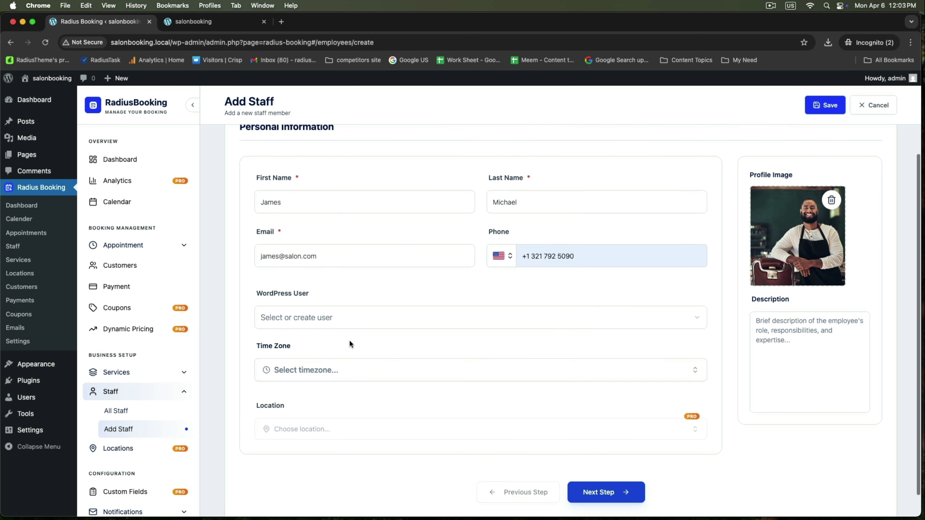
click(354, 328)
click(354, 323)
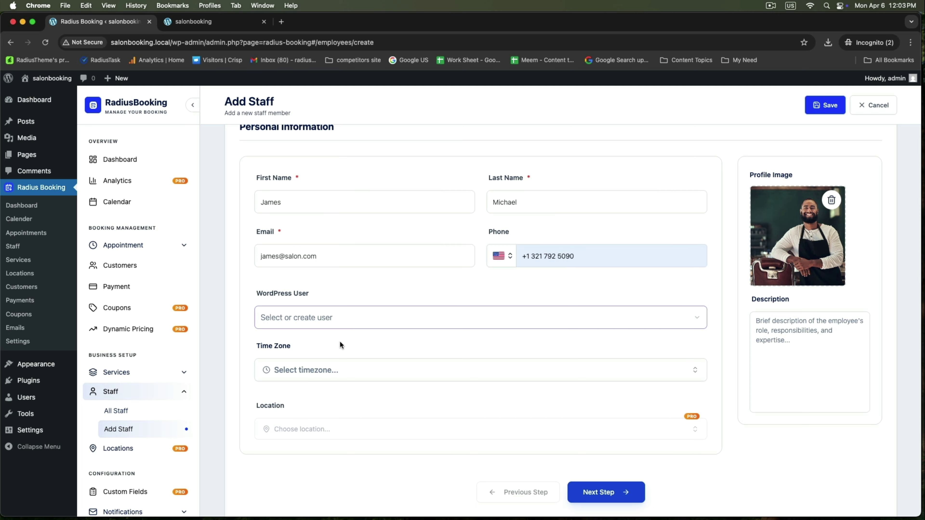
click(341, 371)
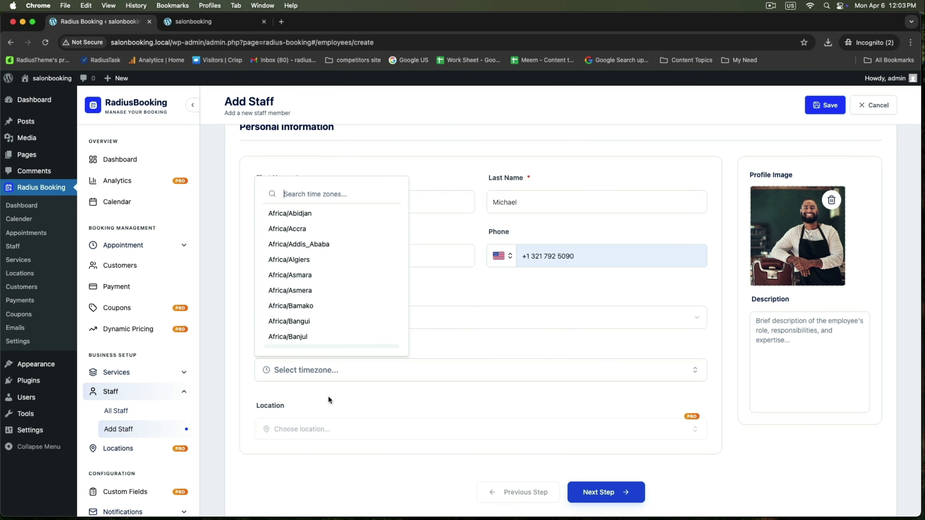
click(337, 403)
scroll(337, 406, down, 1)
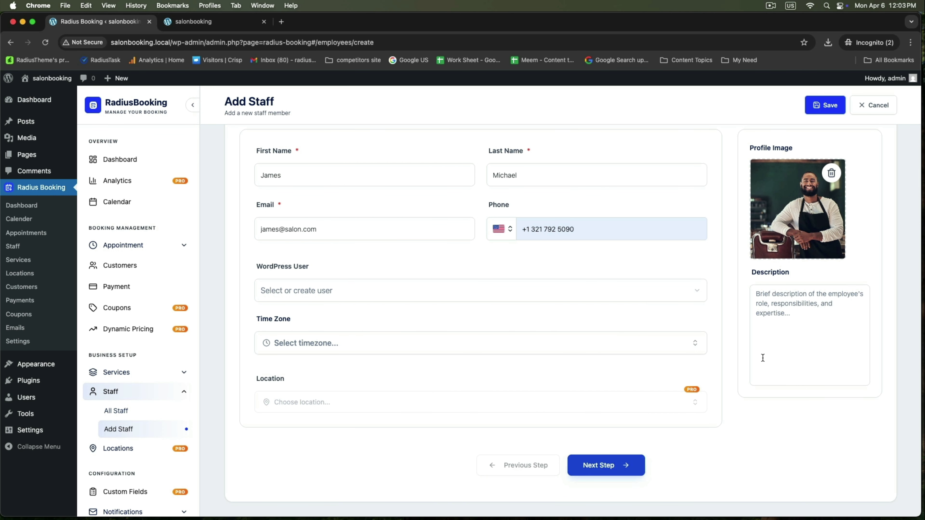
click(771, 329)
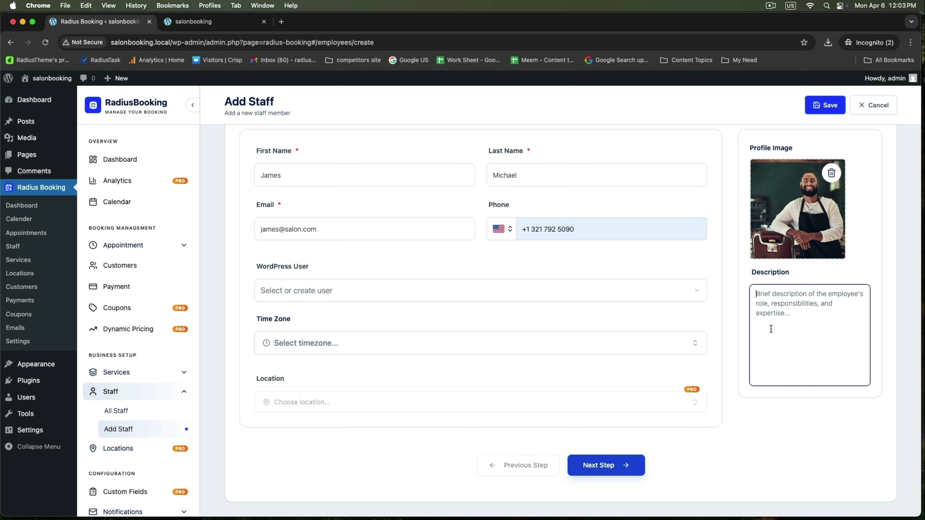
text(Write staff)
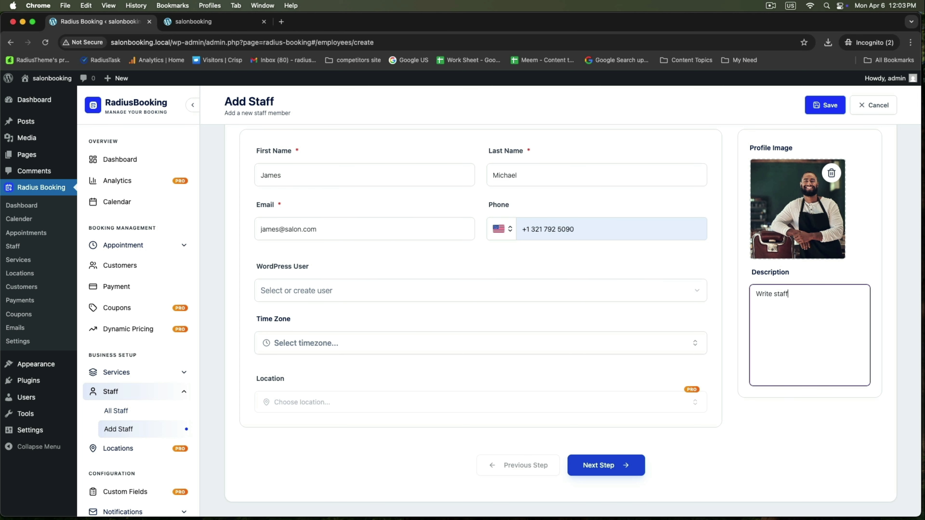
text( details here.)
Assign Hair Styling and Hair Cutting to the new staff member.
click(586, 463)
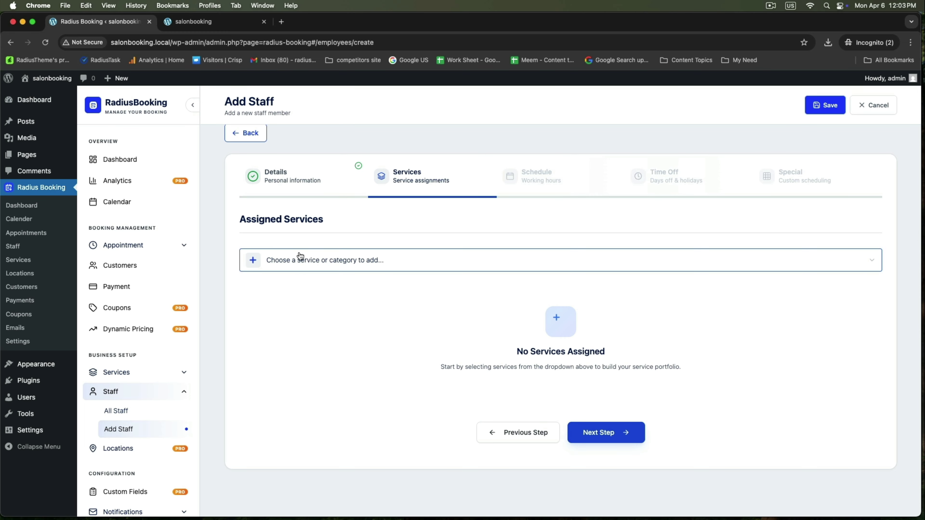
triple_click(273, 218)
click(347, 262)
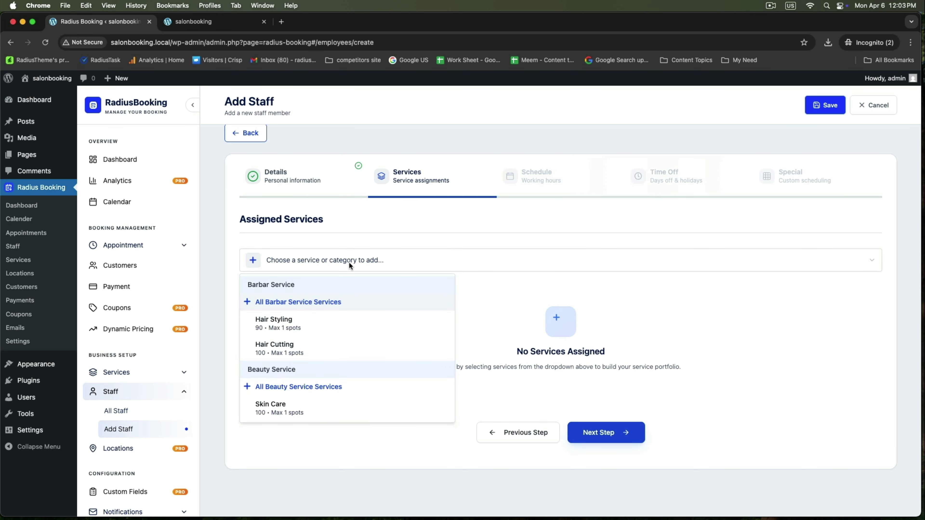
click(305, 322)
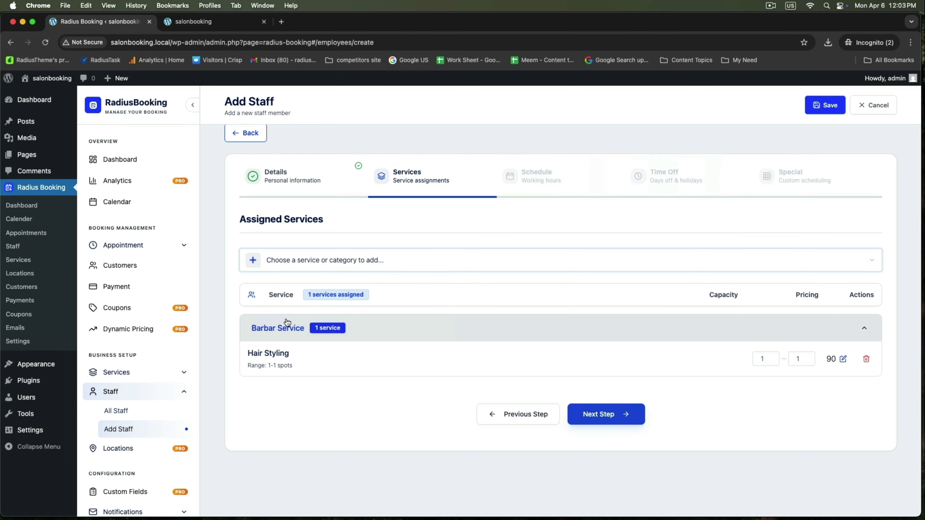
click(377, 258)
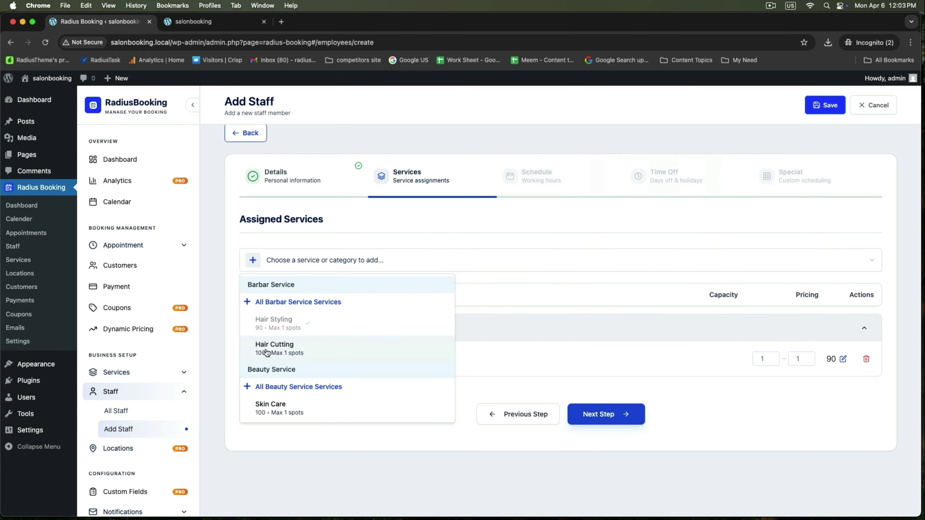
click(279, 345)
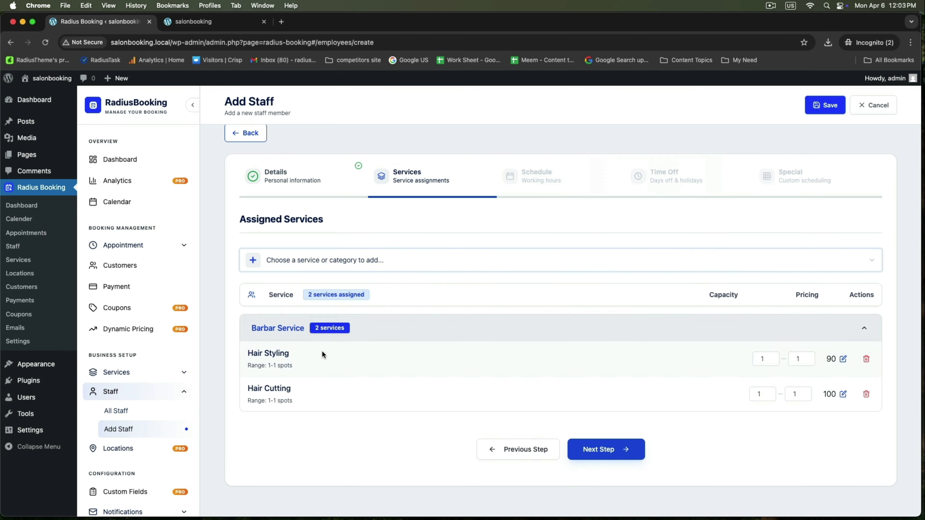
Advance through the Schedule and Time Off steps to Special Days.
click(617, 450)
scroll(470, 416, down, 1)
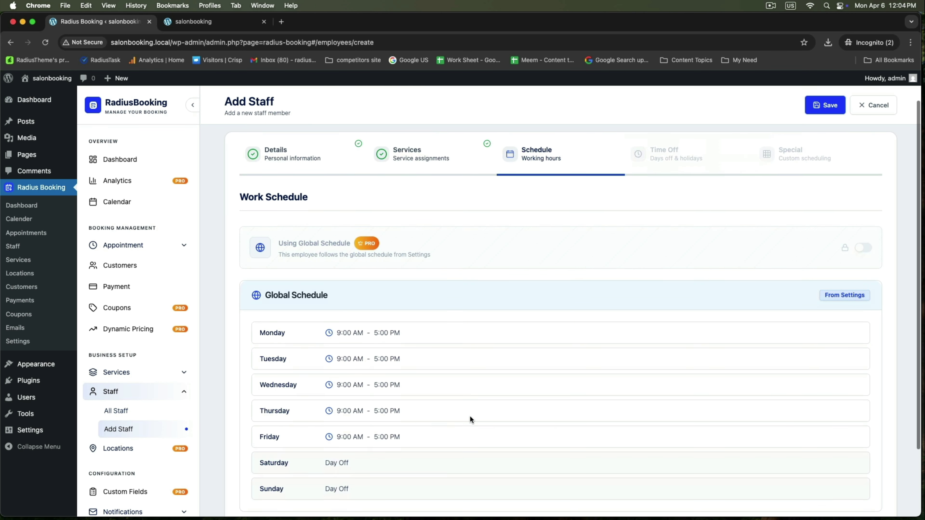
scroll(384, 370, down, 3)
click(600, 464)
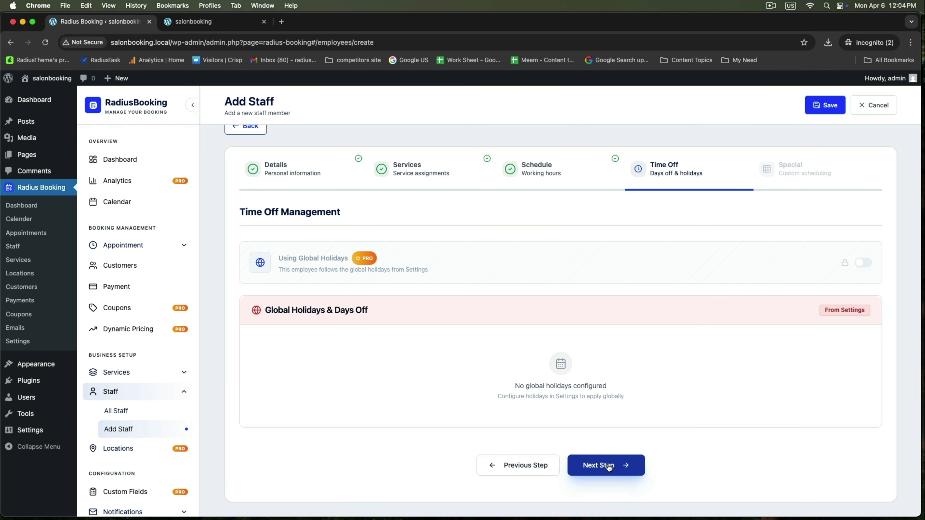
scroll(567, 418, up, 1)
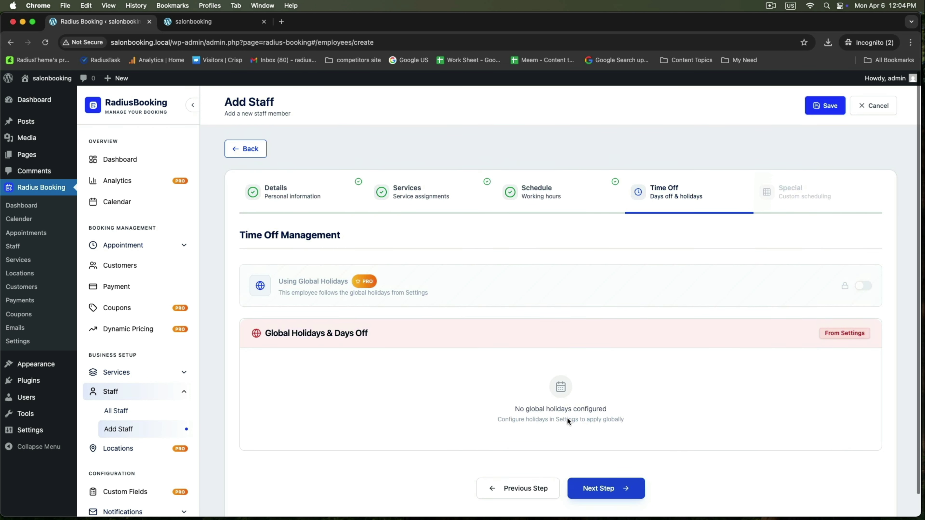
click(594, 488)
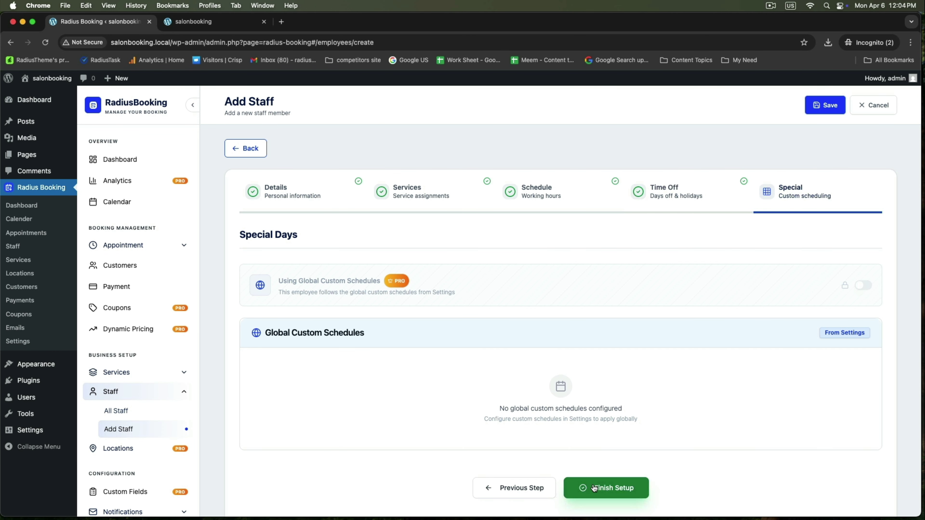
scroll(576, 349, down, 1)
Finish the staff setup and open the WordPress All Pages list.
click(597, 463)
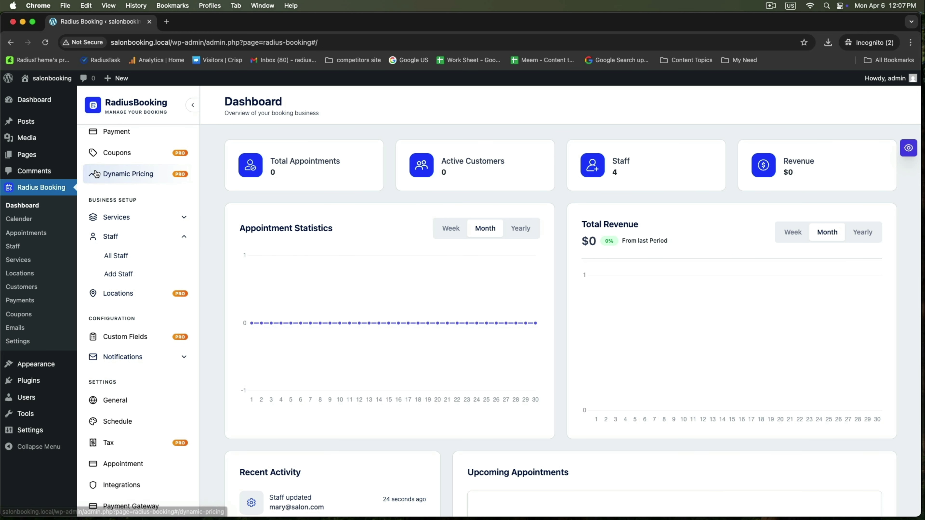
mouse_move(32, 157)
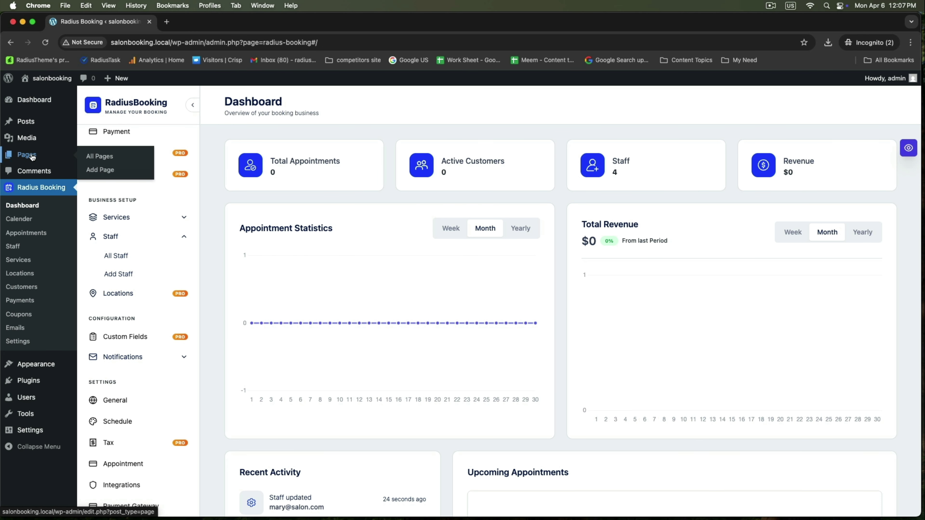
click(99, 157)
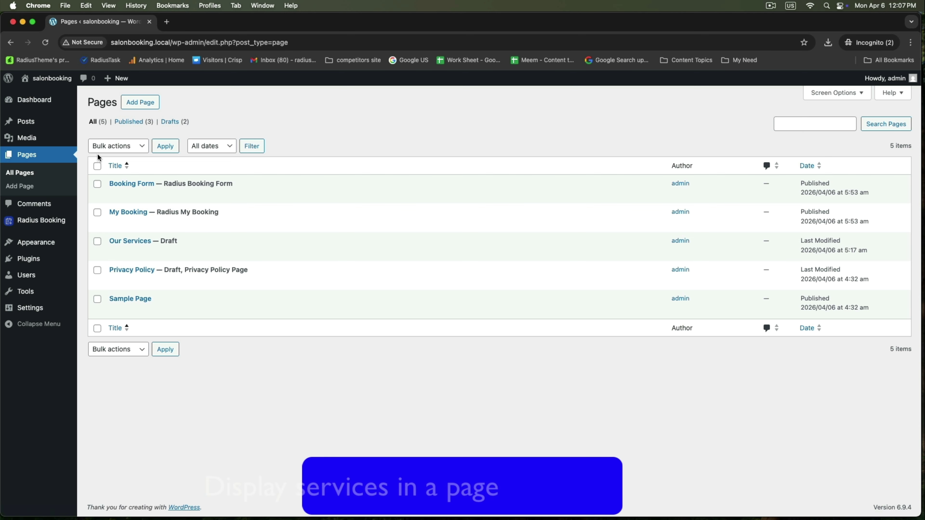
Open the Our Services page and insert a Service List block.
click(116, 252)
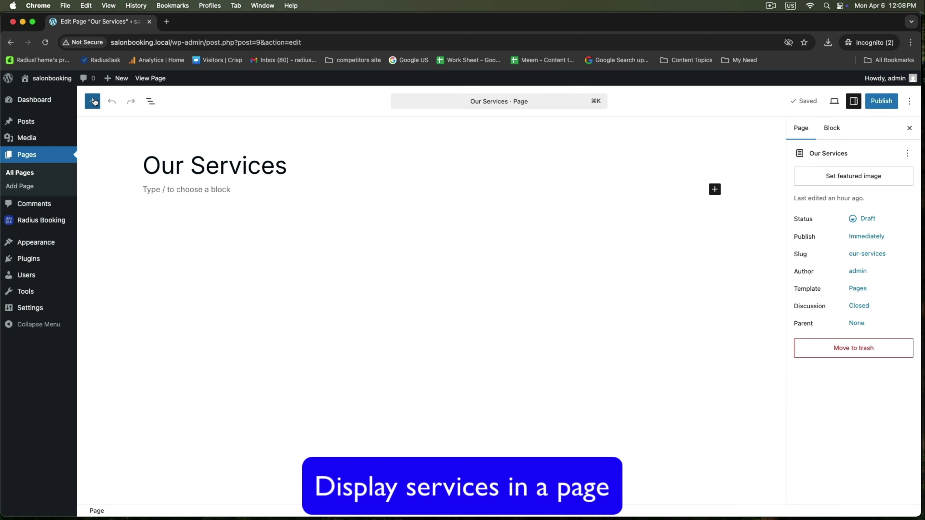
click(162, 190)
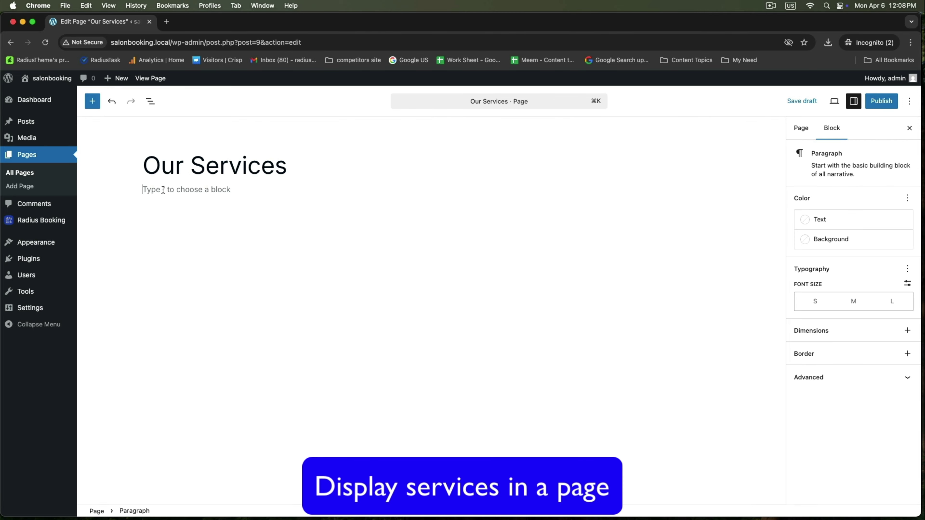
click(92, 101)
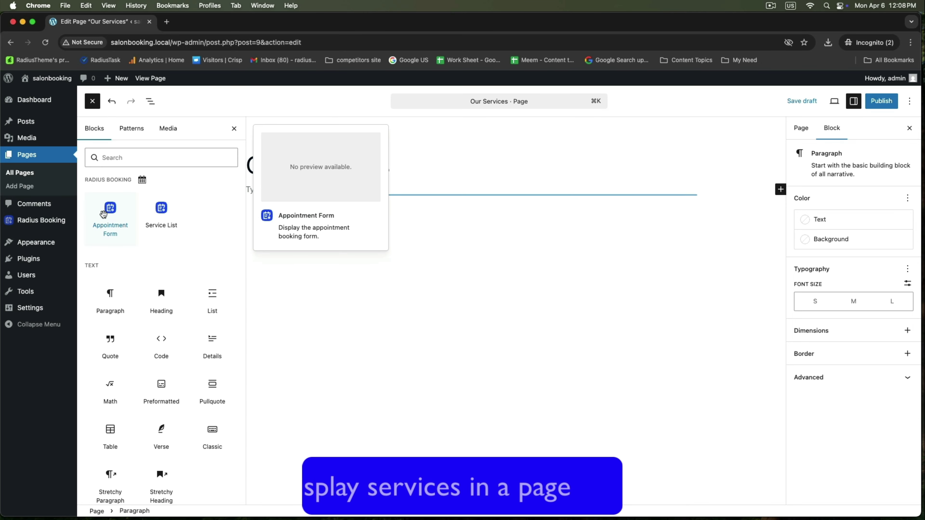
click(158, 216)
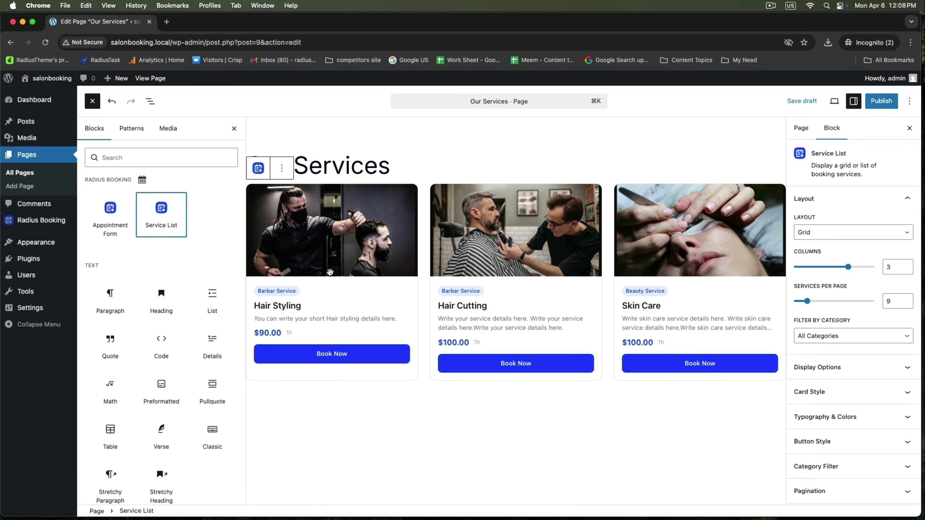
click(415, 420)
click(235, 130)
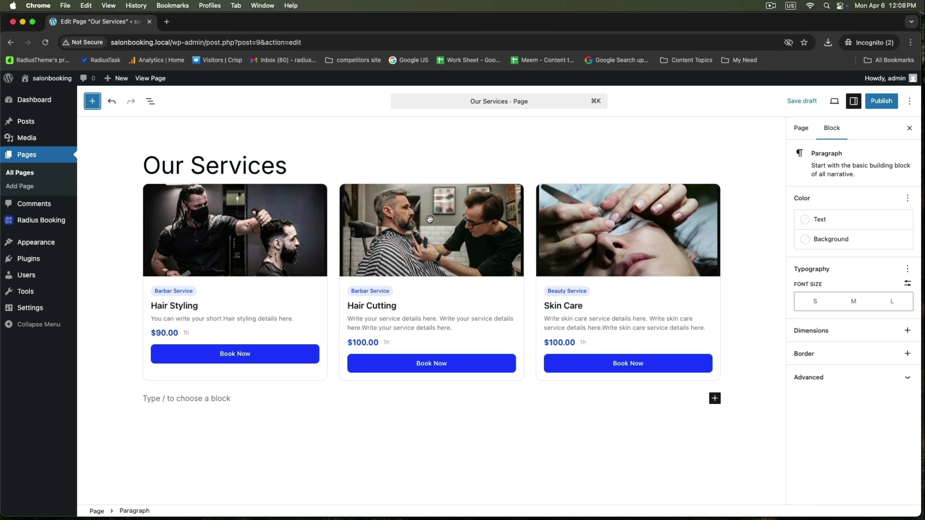
Add the intro line 'You can choose what services you need from the list below' under the title.
click(420, 170)
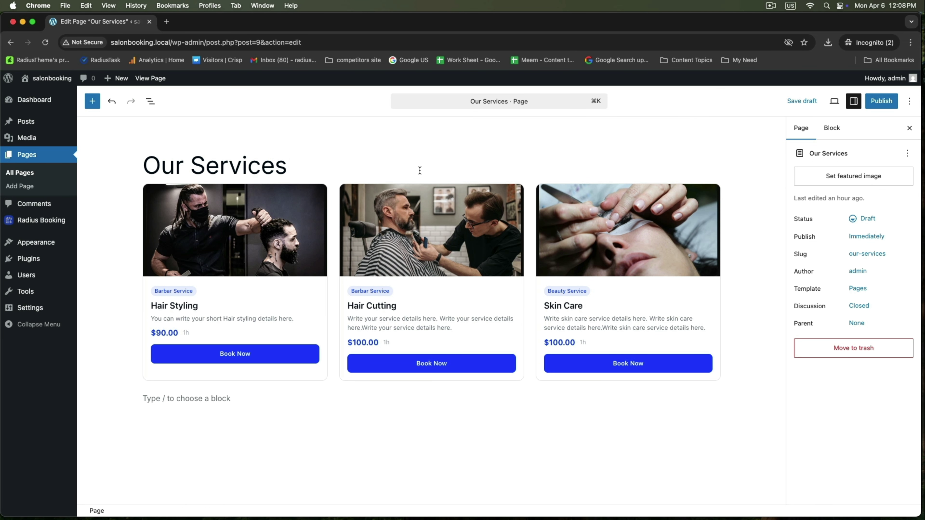
key(Return)
text(You can c)
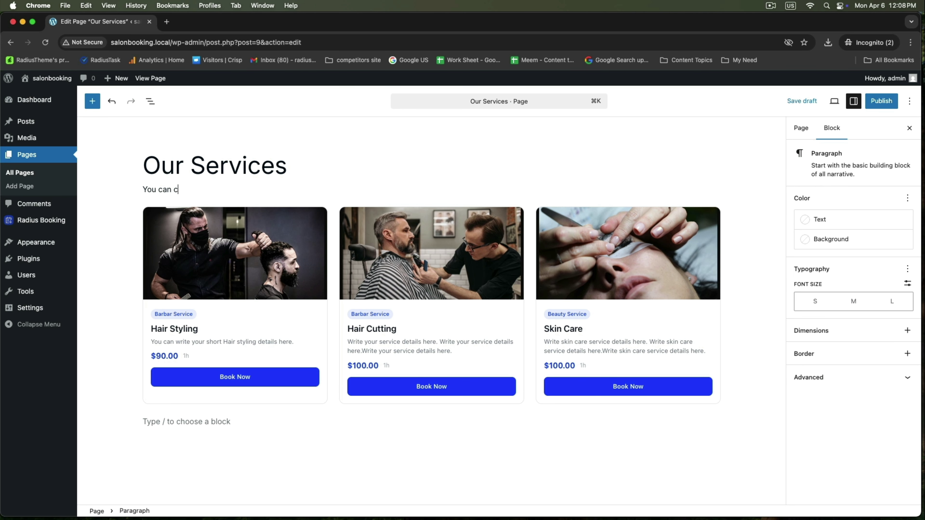
text(hoose what services you need from )
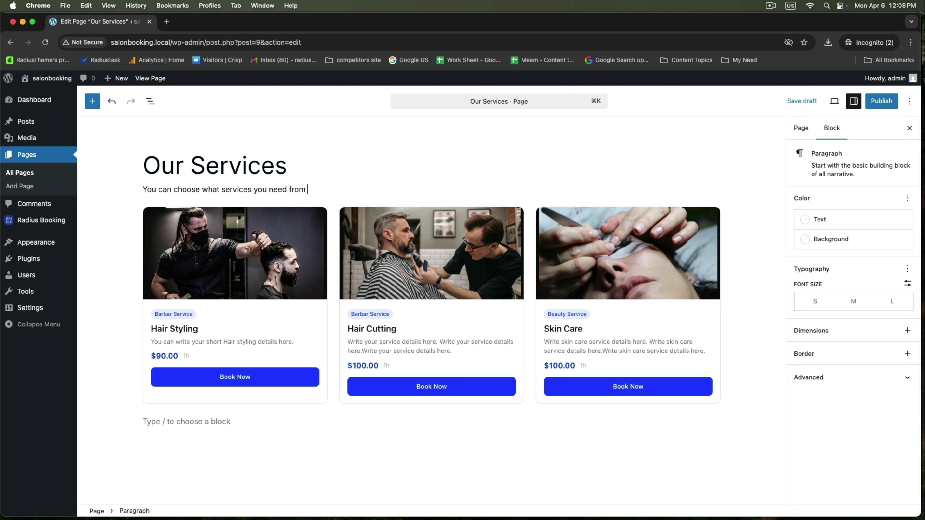
text(the list below)
Add a 50 px spacer block below the intro line.
key(Return)
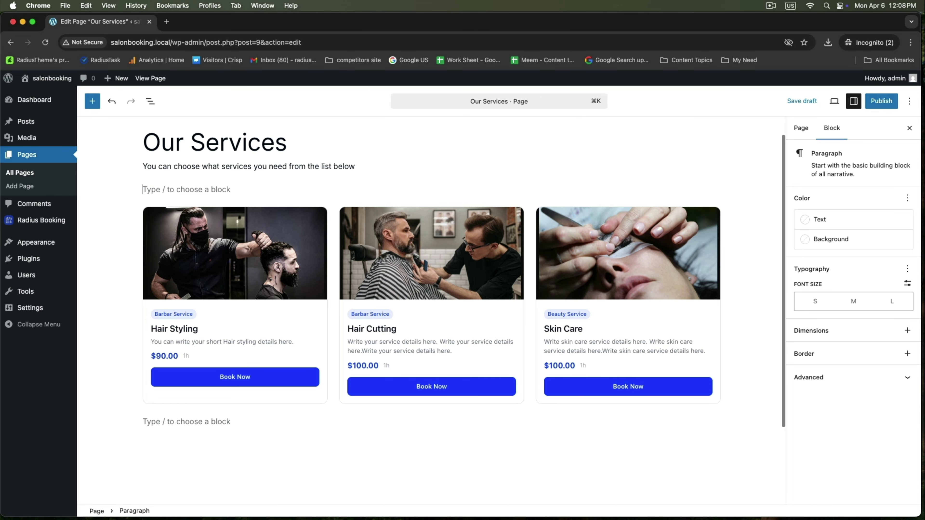
click(714, 189)
text(s)
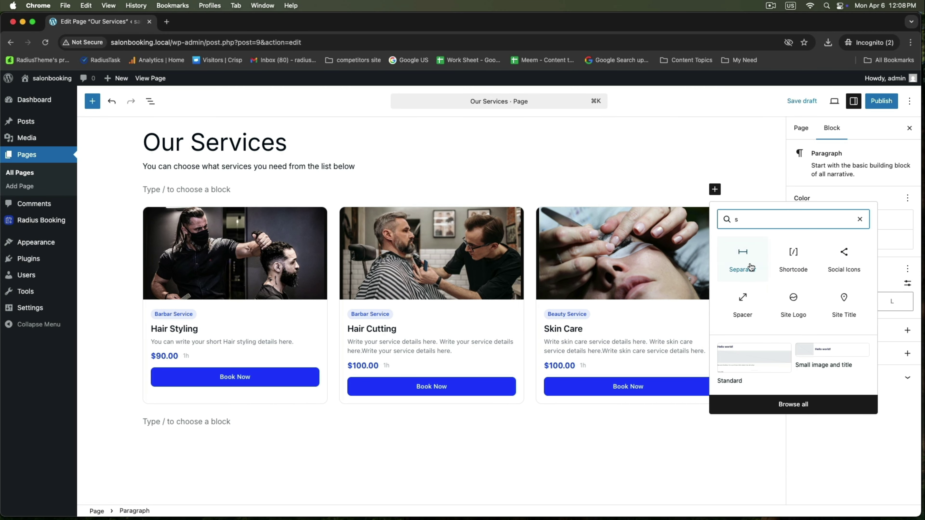
click(748, 266)
double_click(806, 255)
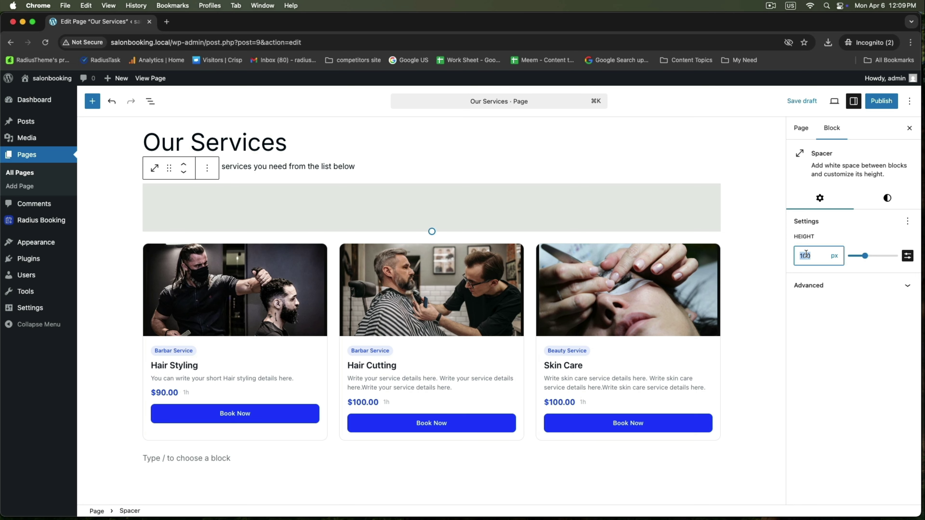
text(50)
Publish the Our Services page and view it live.
click(404, 150)
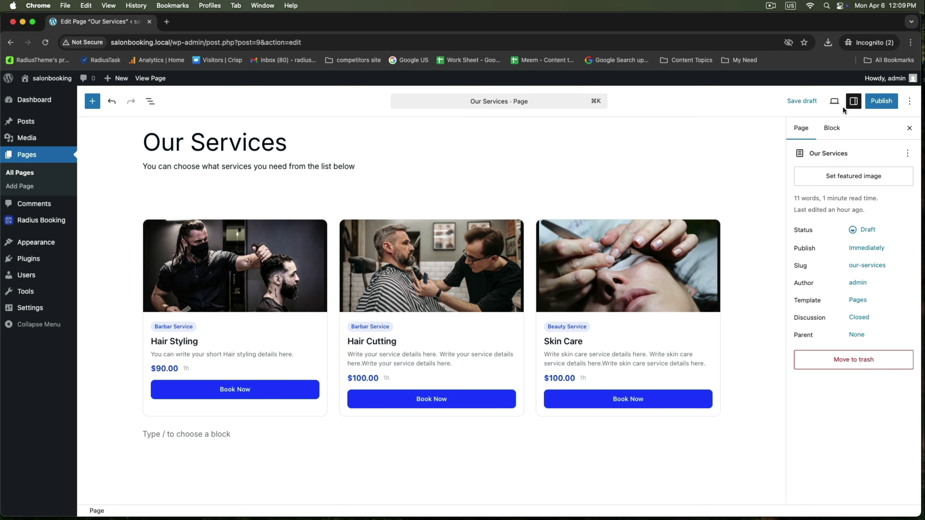
click(882, 101)
click(882, 101)
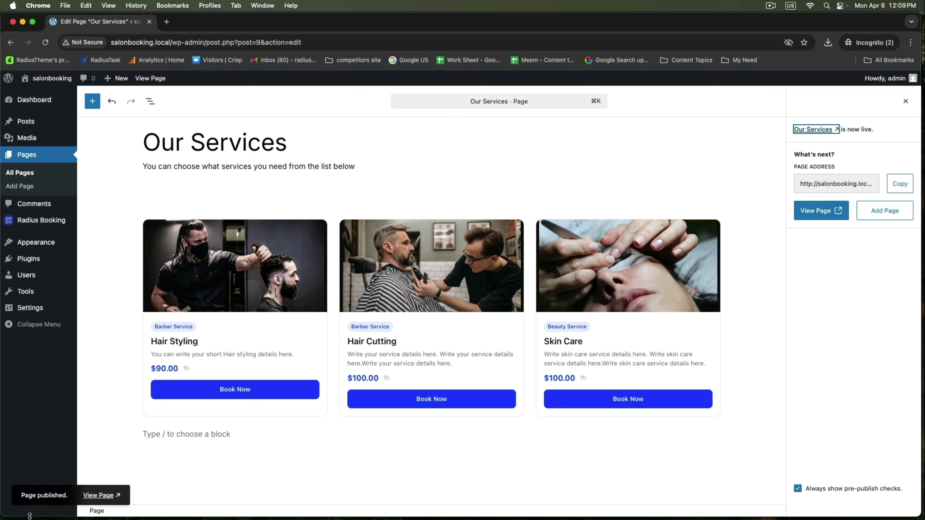
click(95, 496)
scroll(234, 321, down, 5)
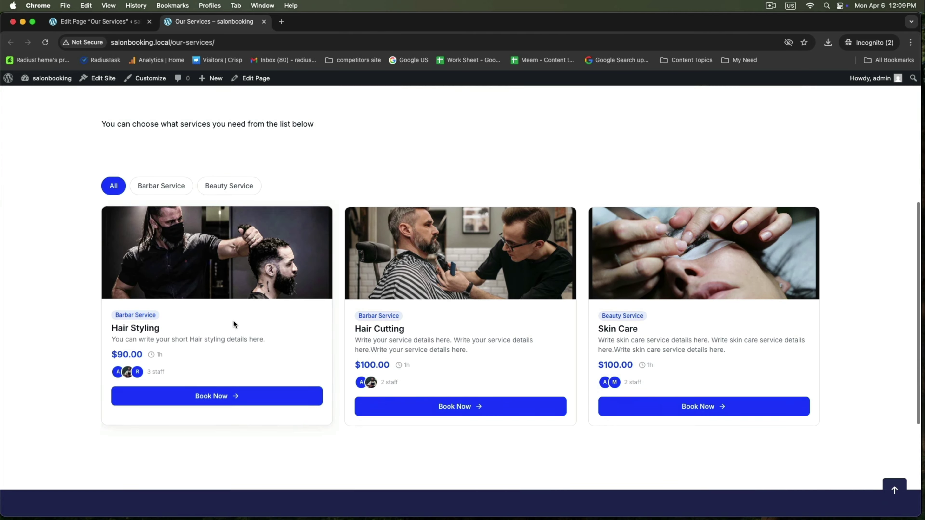
scroll(233, 320, up, 5)
scroll(410, 367, down, 6)
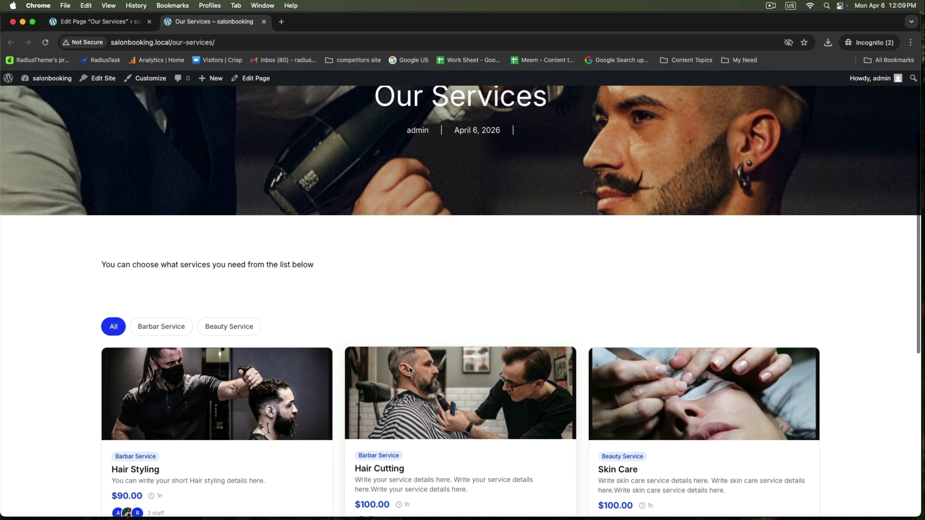
scroll(410, 369, up, 1)
drag(103, 197, 397, 204)
click(398, 205)
scroll(397, 204, down, 3)
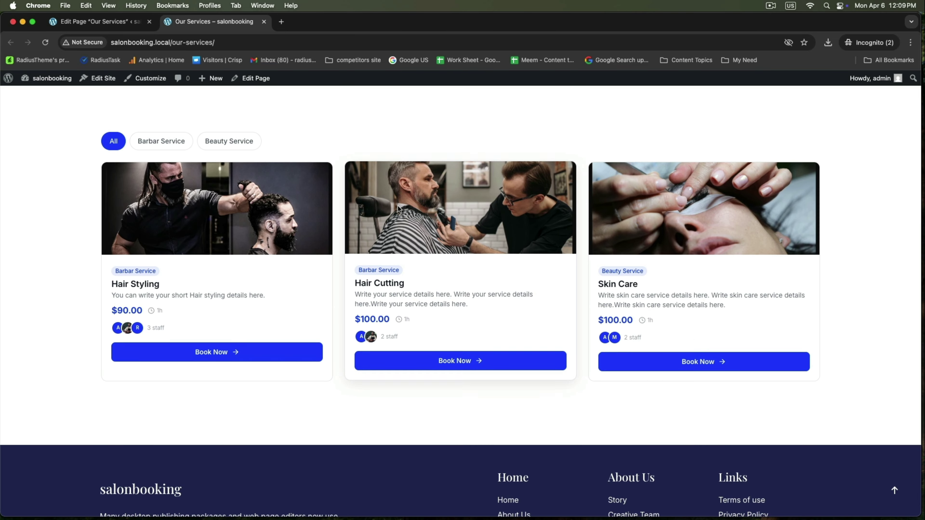
scroll(398, 208, down, 2)
scroll(398, 208, up, 3)
scroll(398, 209, up, 4)
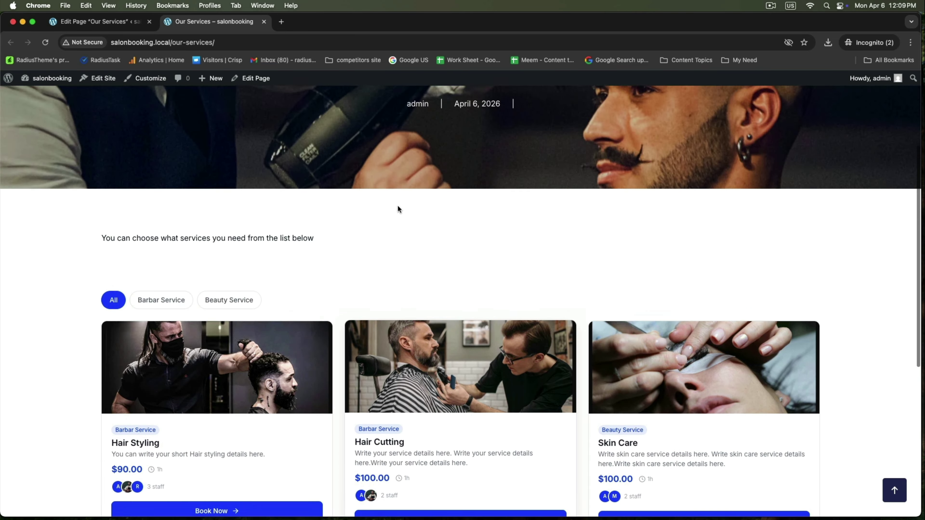
scroll(398, 209, down, 1)
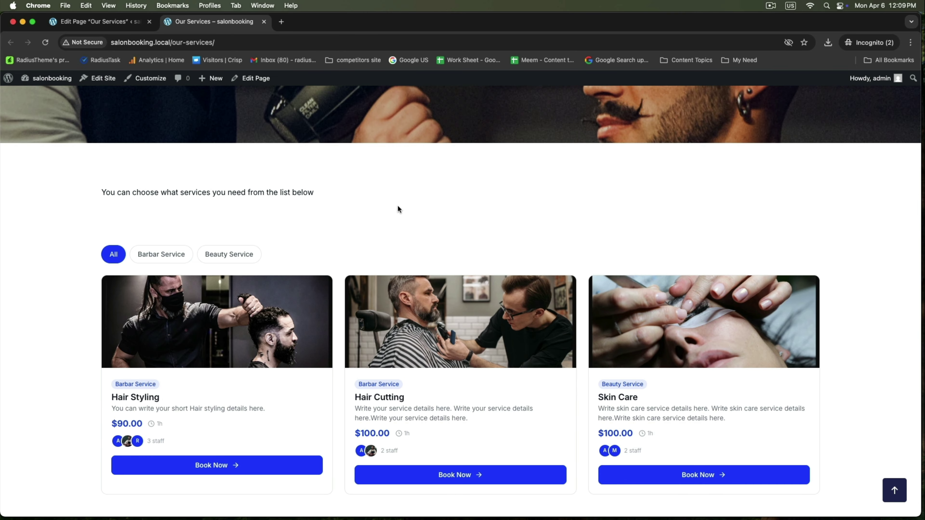
scroll(398, 210, up, 5)
scroll(398, 207, down, 7)
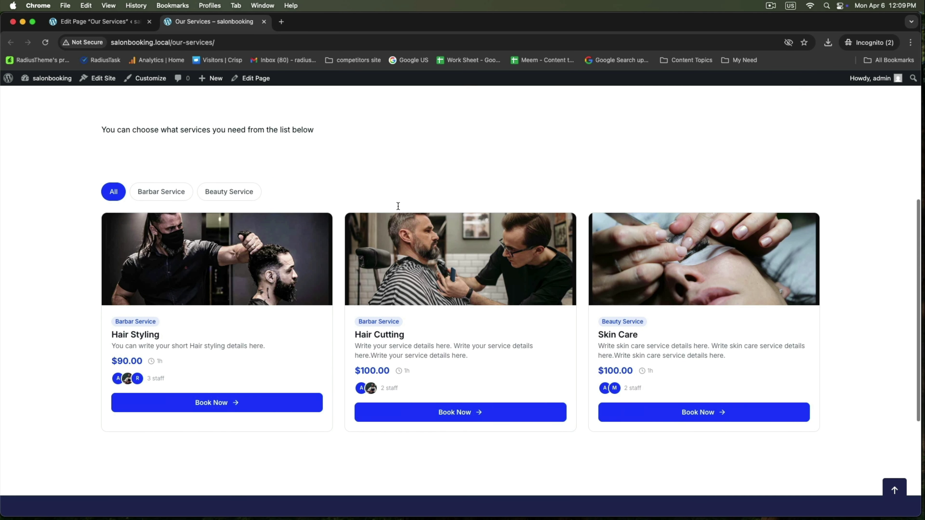
Book Hair Cutting with the second staff member on April 6 at 9:05 AM.
click(440, 411)
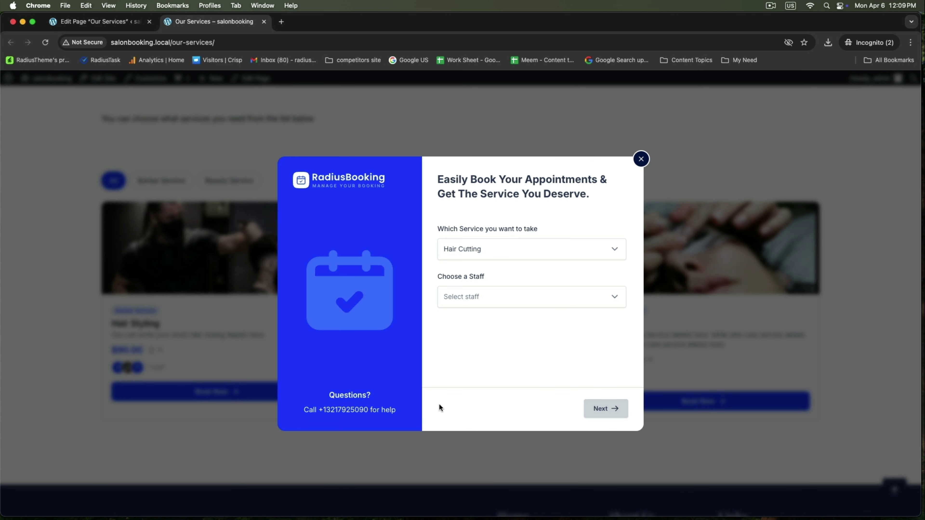
click(467, 249)
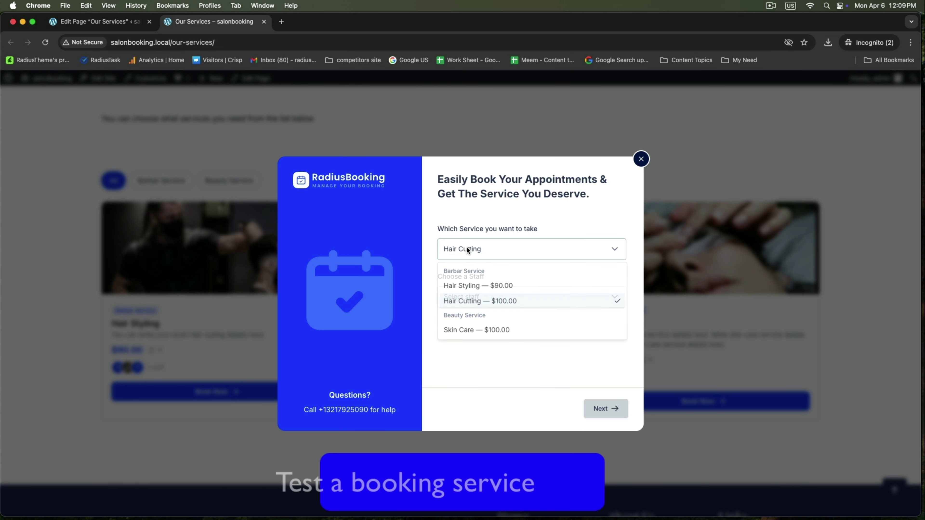
click(475, 307)
click(471, 297)
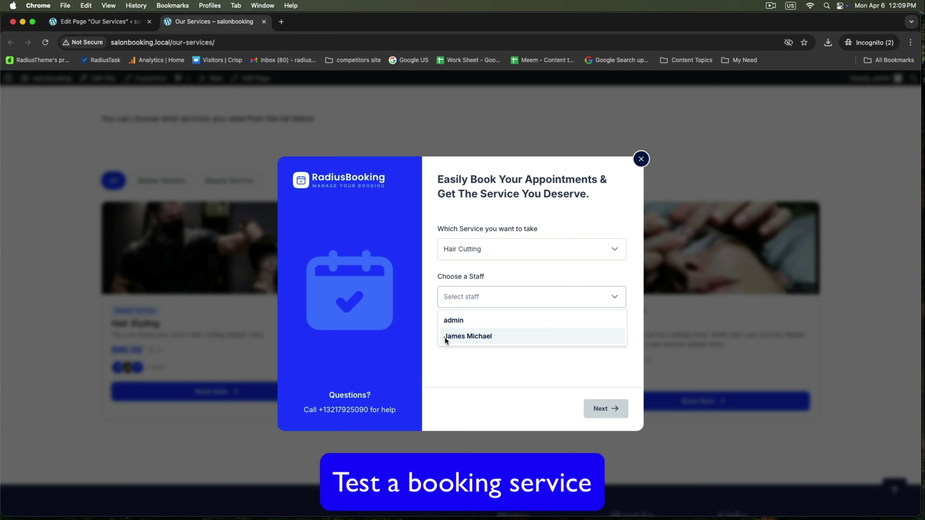
click(460, 336)
click(597, 410)
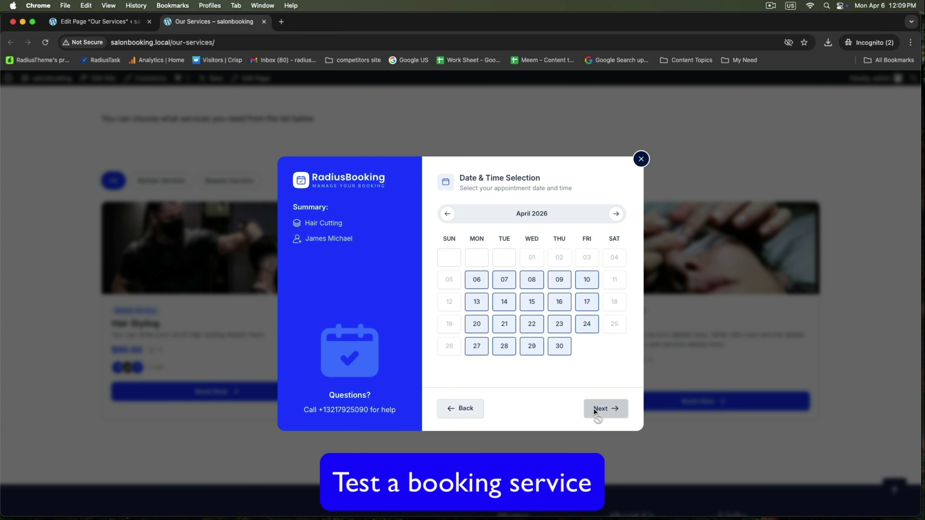
click(476, 280)
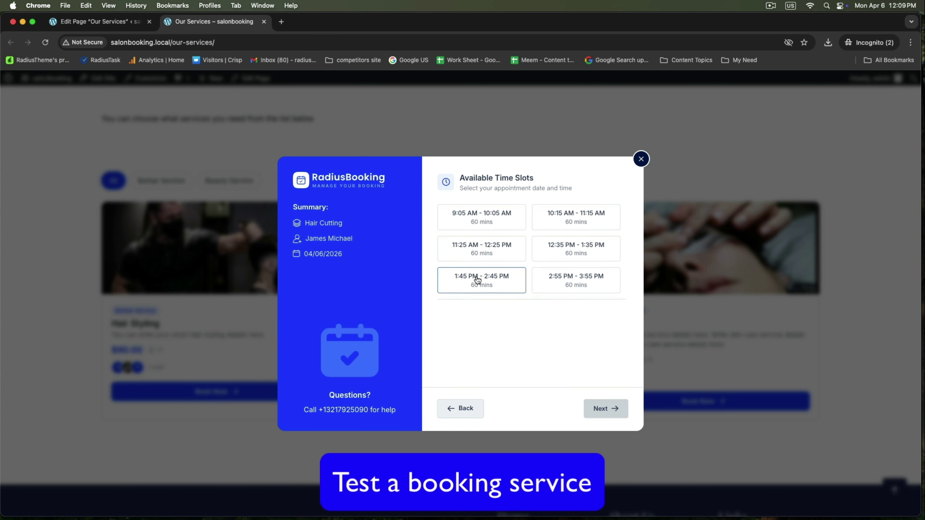
click(488, 219)
click(601, 409)
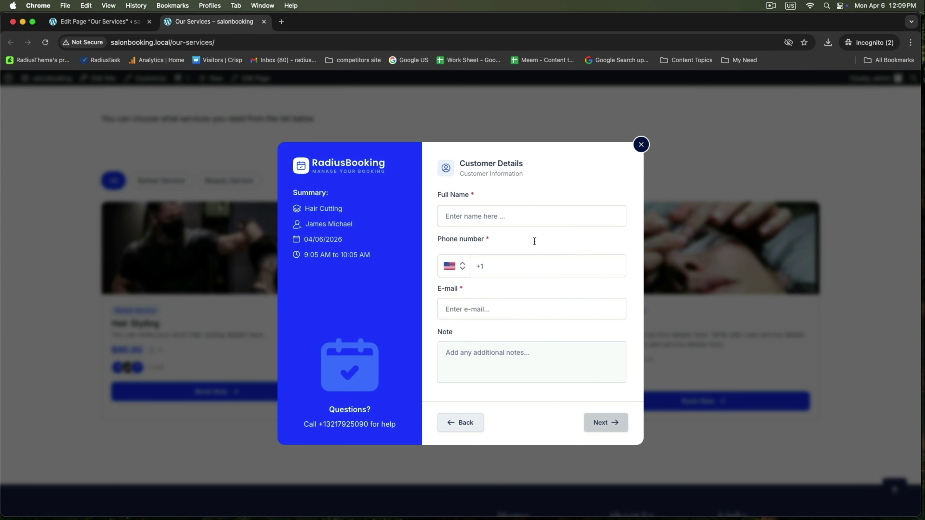
Fill in the customer's name, phone number, e-mail and a note, then continue to payment.
click(516, 215)
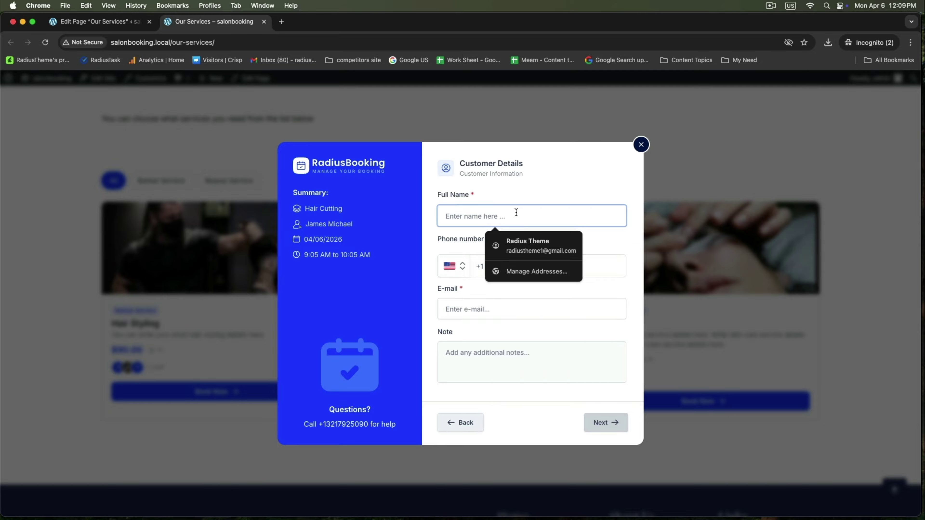
text(Moni)
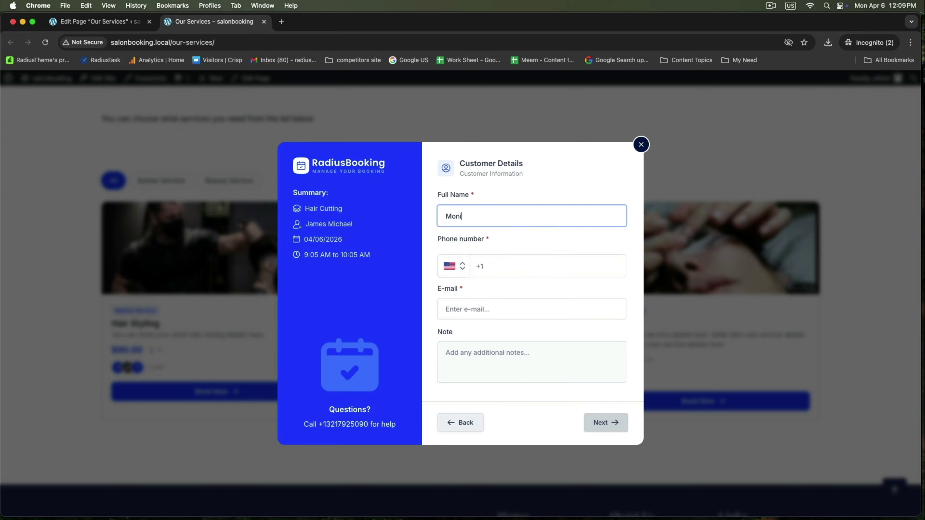
text(ca)
click(513, 270)
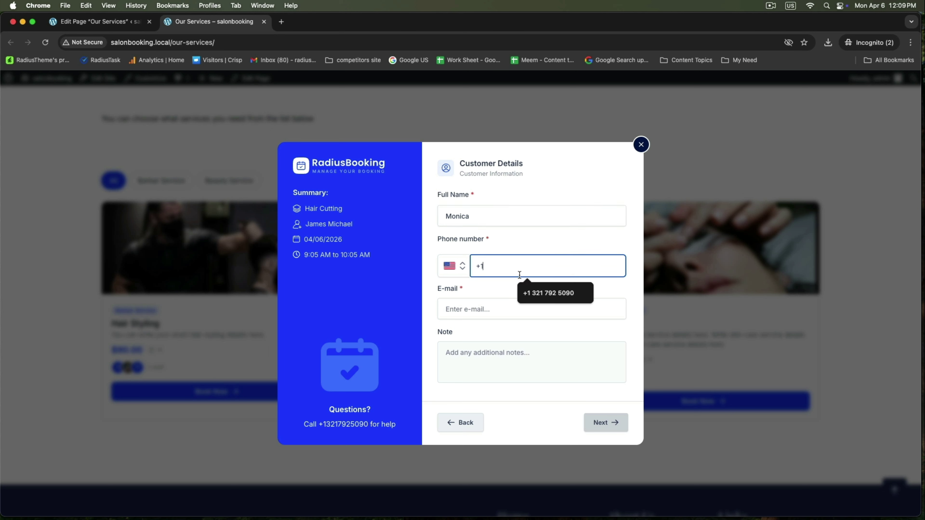
click(533, 289)
click(500, 314)
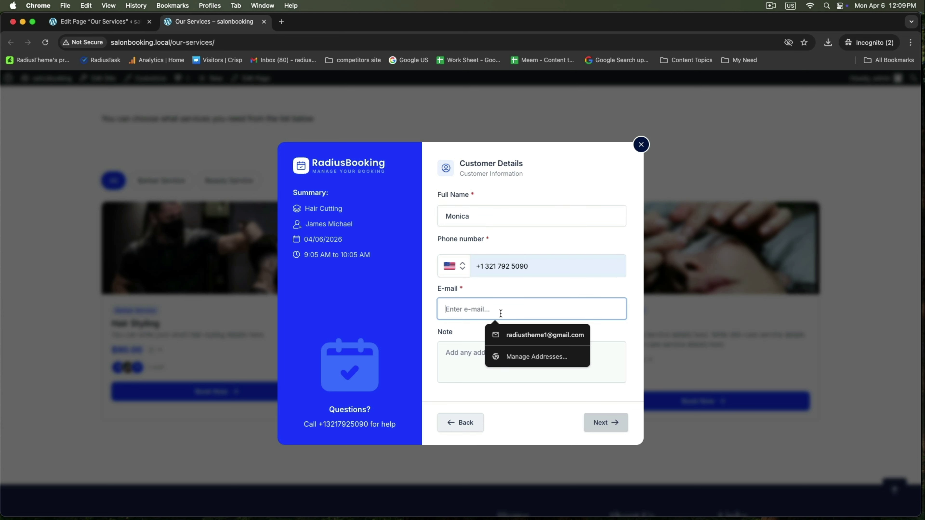
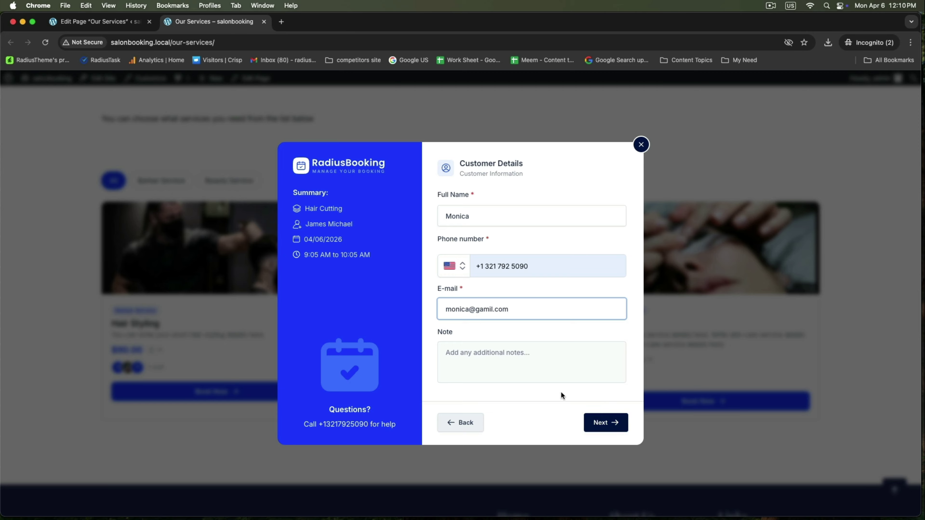
click(565, 370)
text(I want to cut my hair.)
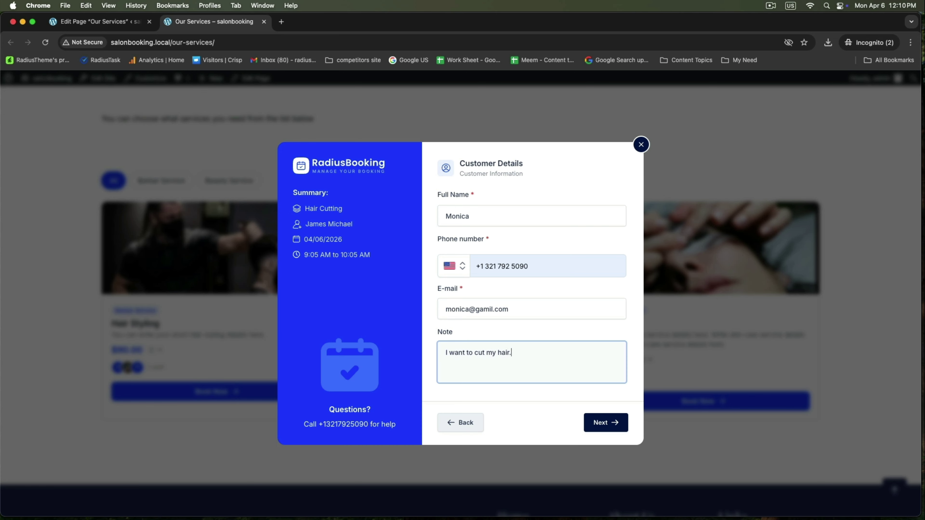
click(602, 422)
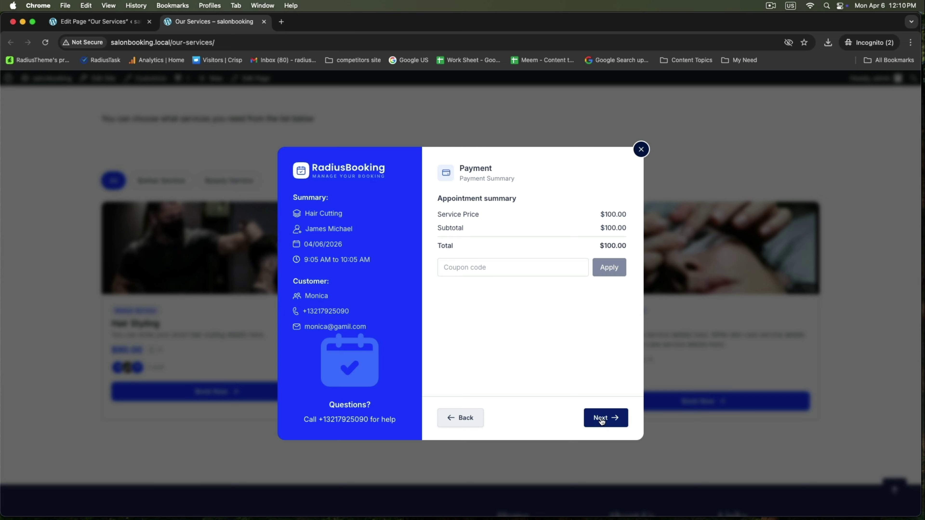
Place the Hair Cutting booking paying in cash and close the confirmation.
click(602, 422)
click(540, 265)
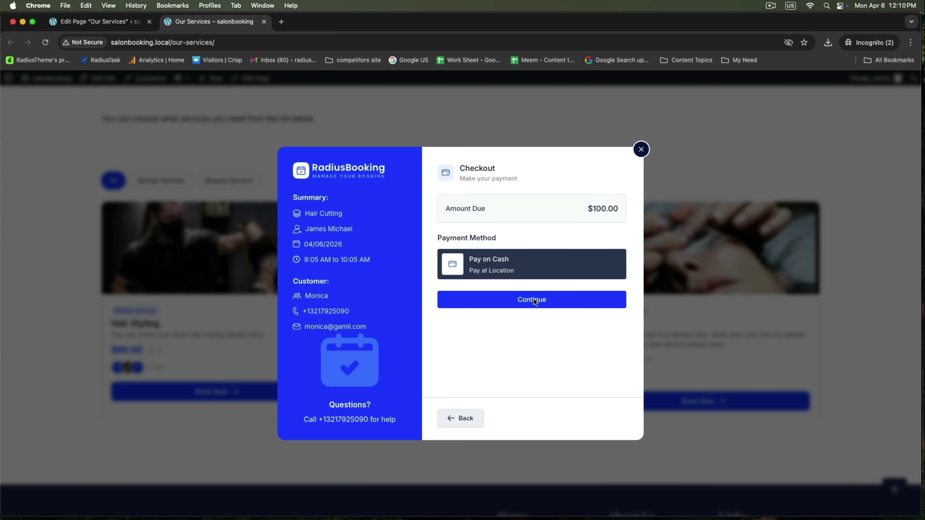
click(533, 300)
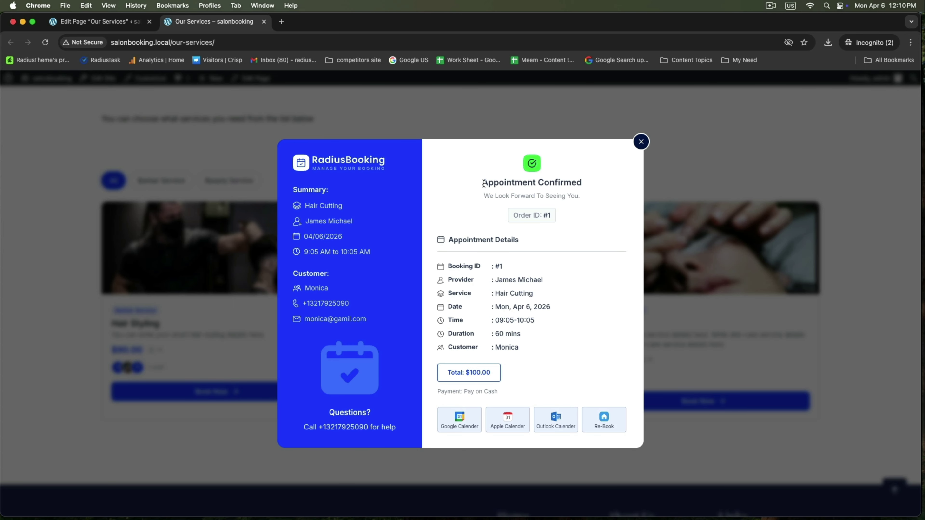
drag(483, 183, 604, 187)
click(539, 364)
click(641, 143)
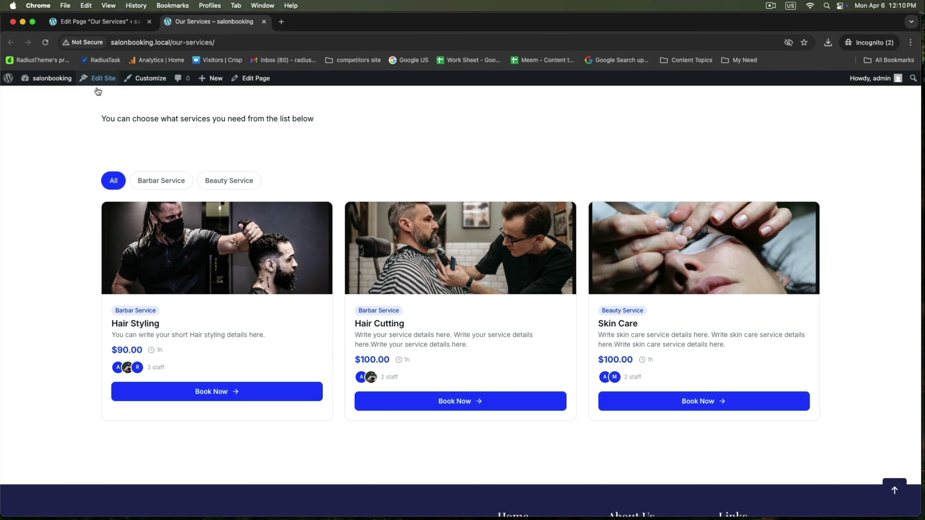
Open the site's admin dashboard in a new tab and switch to it.
mouse_move(42, 79)
super+click(33, 97)
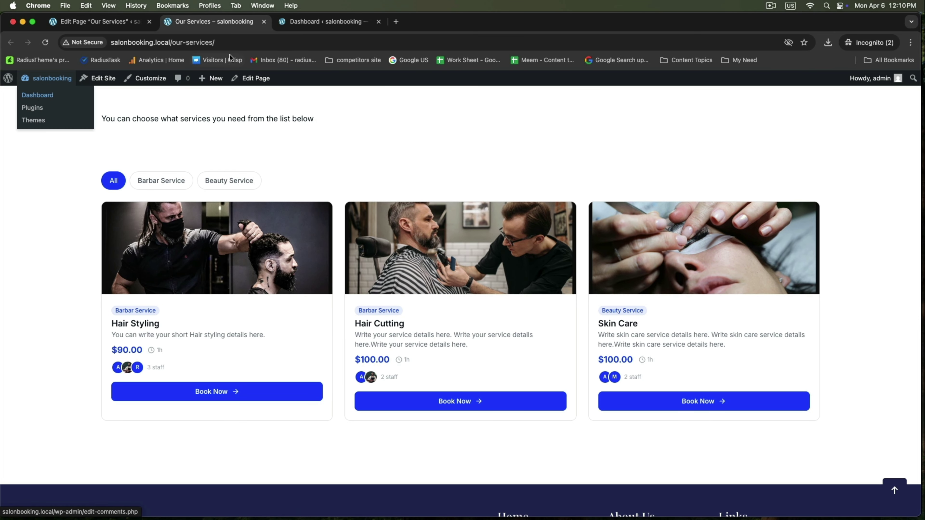
click(289, 25)
Open the RadiusBooking All Appointments list from the plugin dashboard.
mouse_move(11, 224)
click(102, 221)
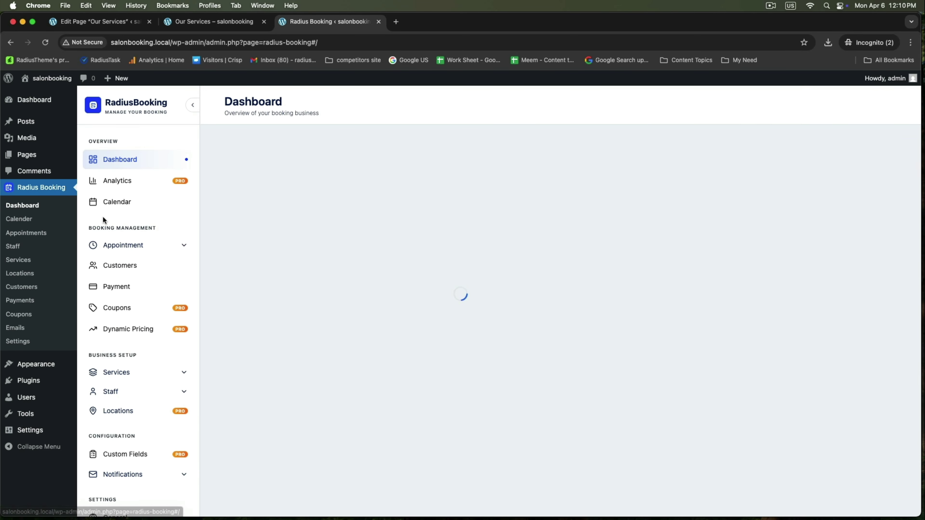
click(109, 252)
click(130, 265)
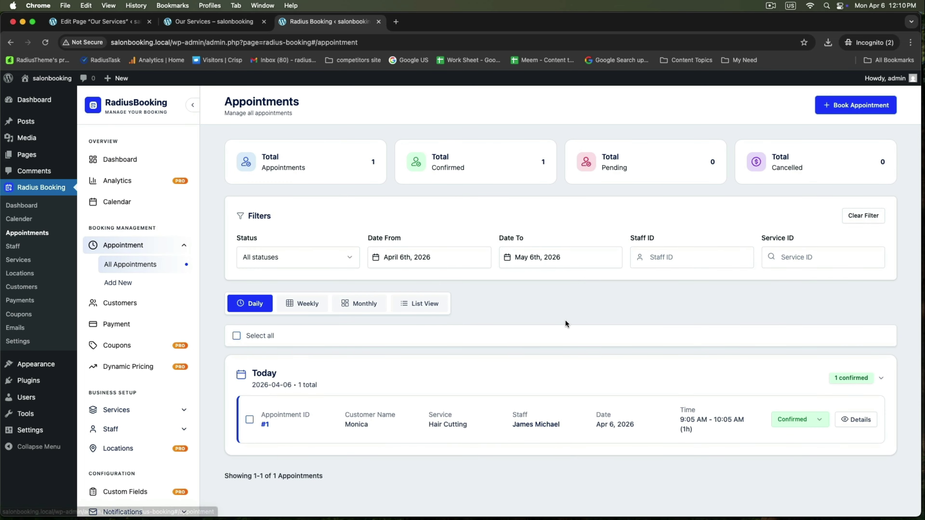
scroll(565, 319, down, 3)
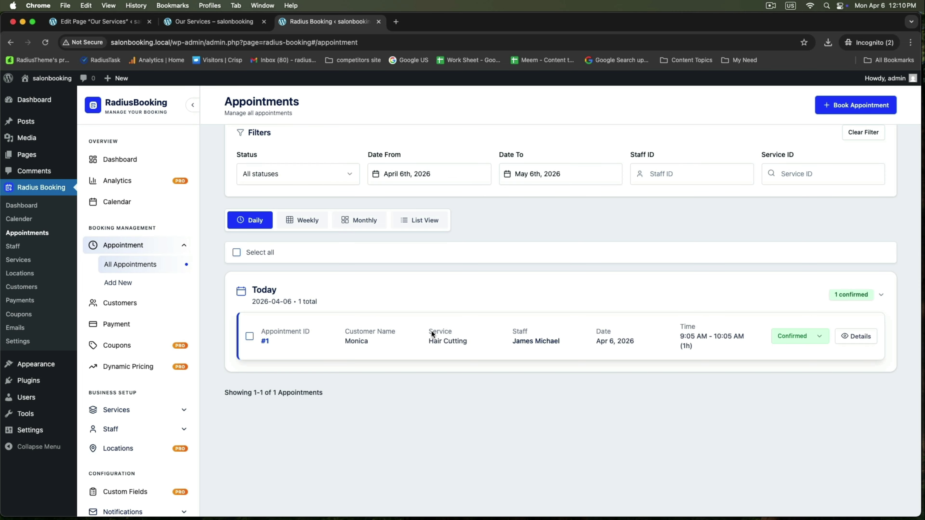
Review appointment #1's full Hair Cutting details, then go to the Payments page.
double_click(354, 341)
drag(433, 342, 587, 343)
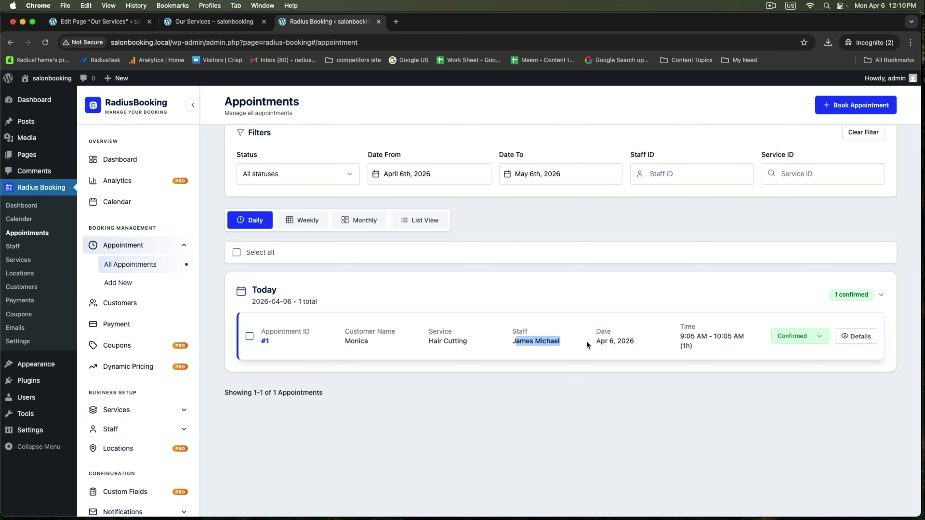
click(845, 340)
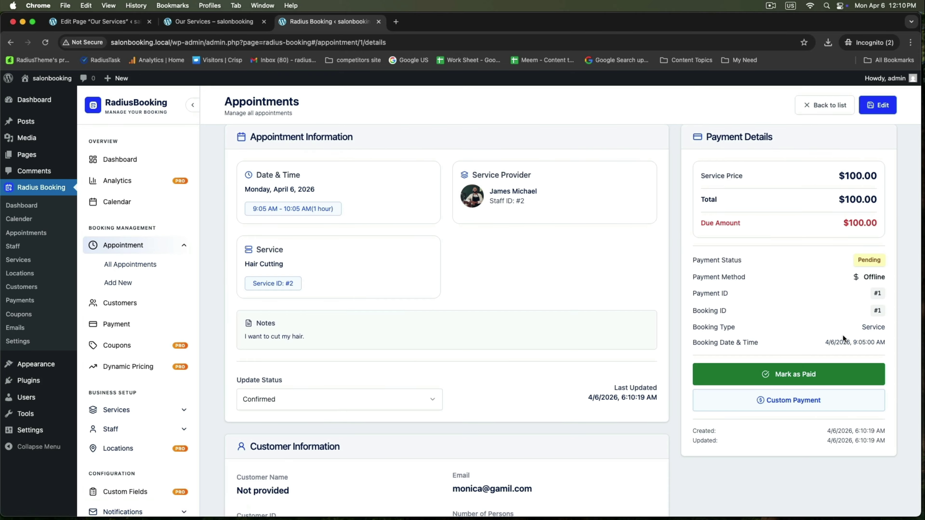
scroll(581, 276, up, 3)
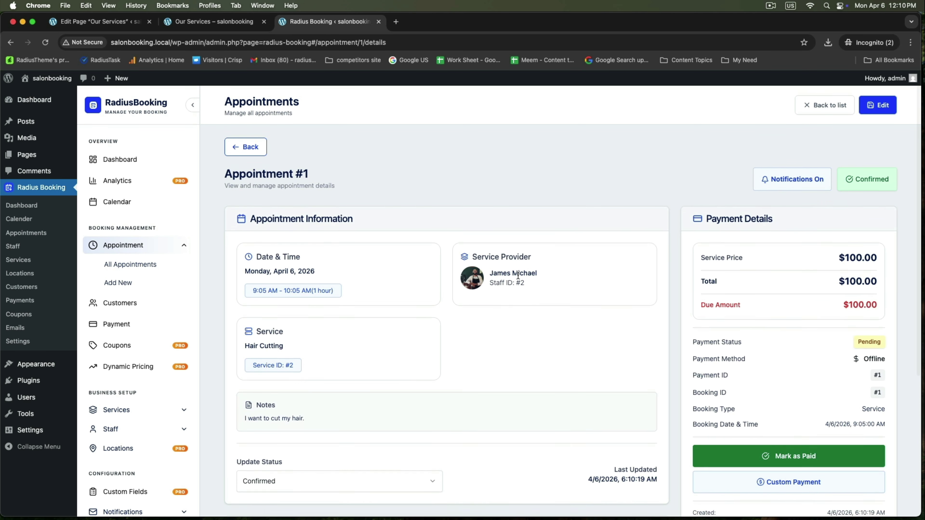
scroll(264, 332, down, 3)
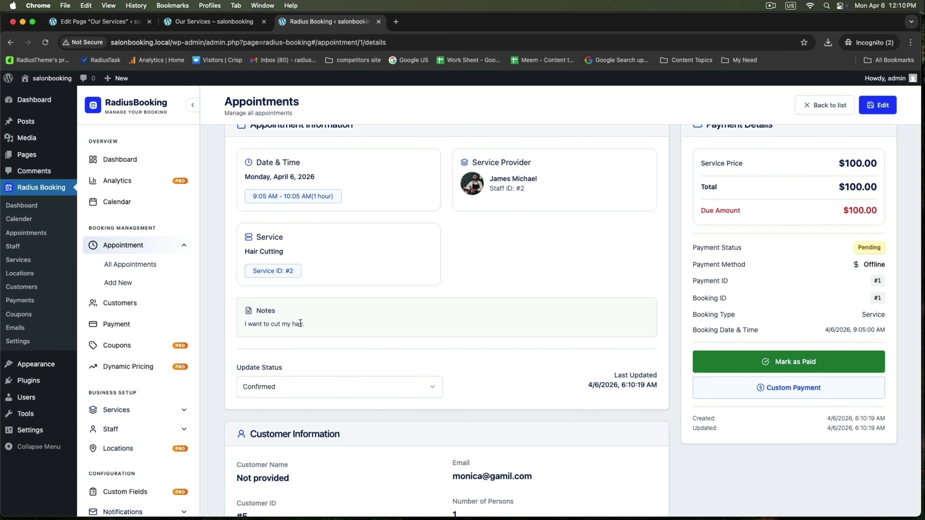
scroll(328, 324, up, 4)
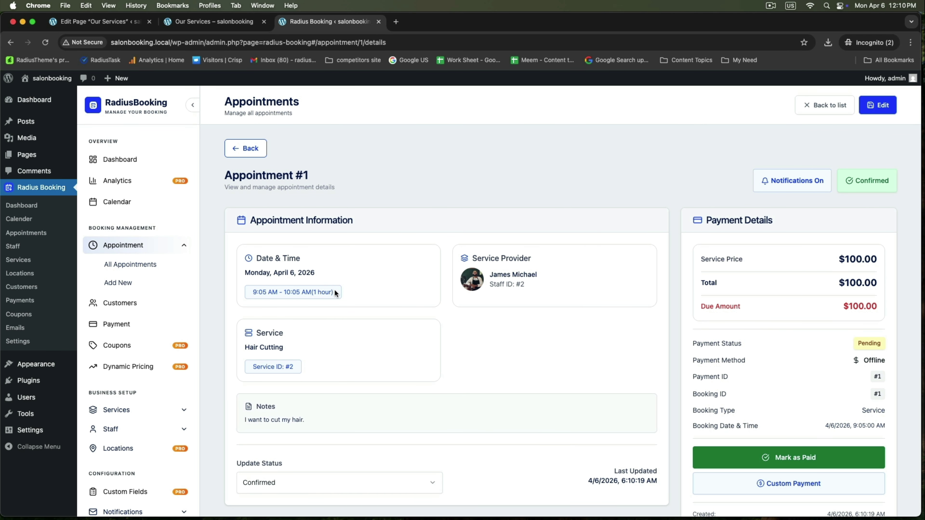
click(144, 249)
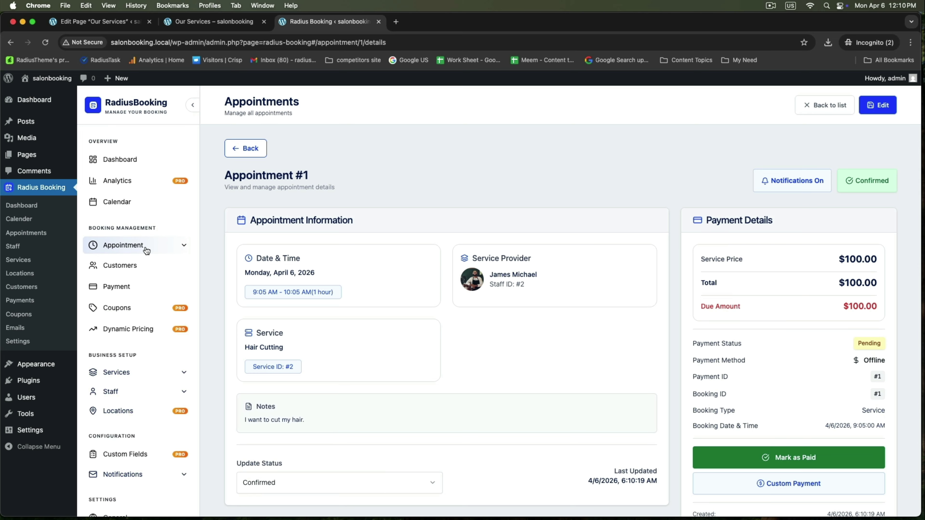
click(102, 287)
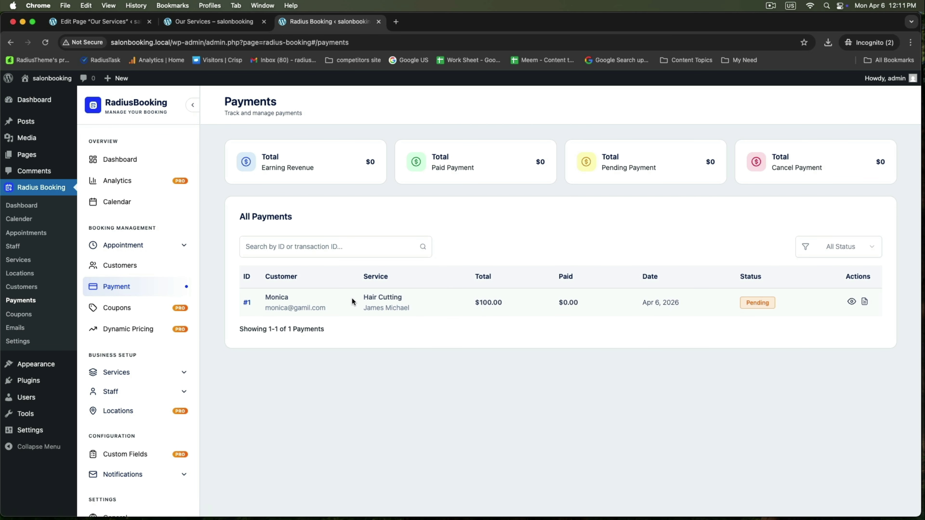
Mark payment #1's $100 Hair Cutting charge as Paid, then check Customers and return to Payments.
drag(263, 296, 341, 297)
click(852, 301)
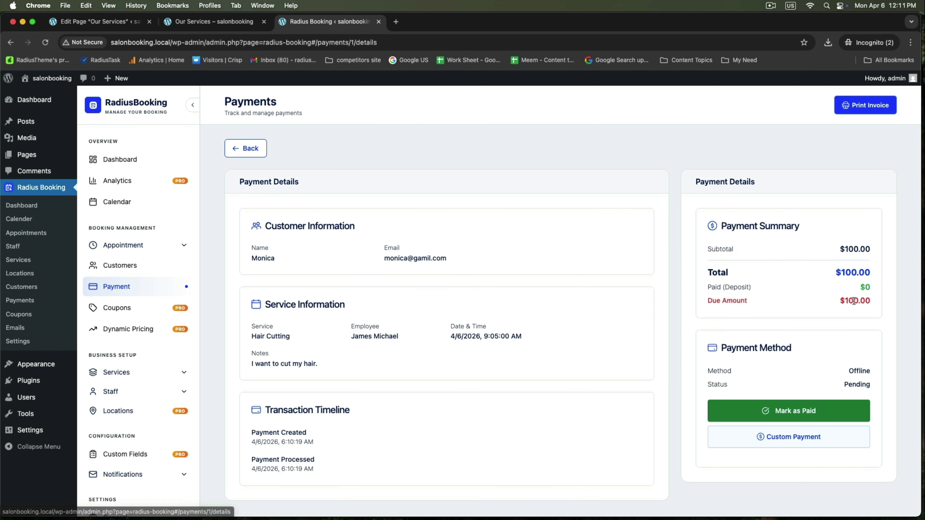
triple_click(266, 226)
drag(250, 258, 470, 259)
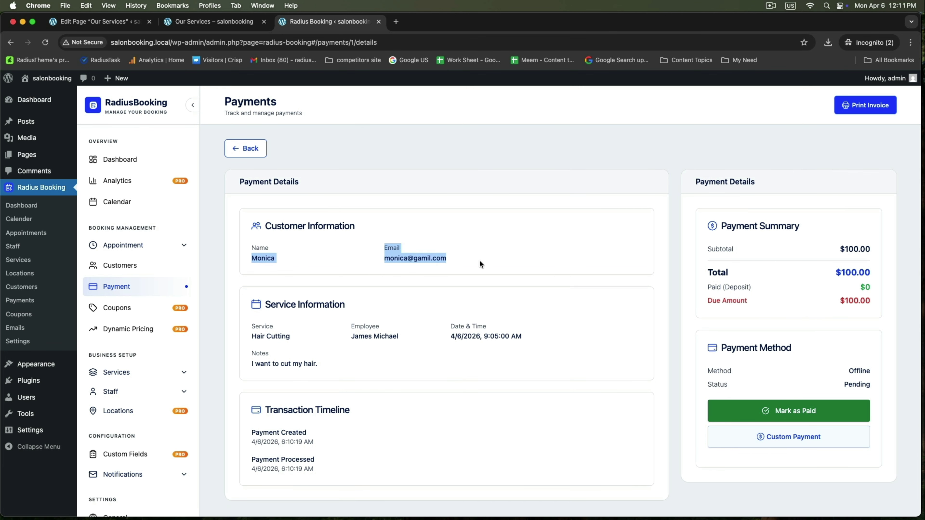
click(480, 264)
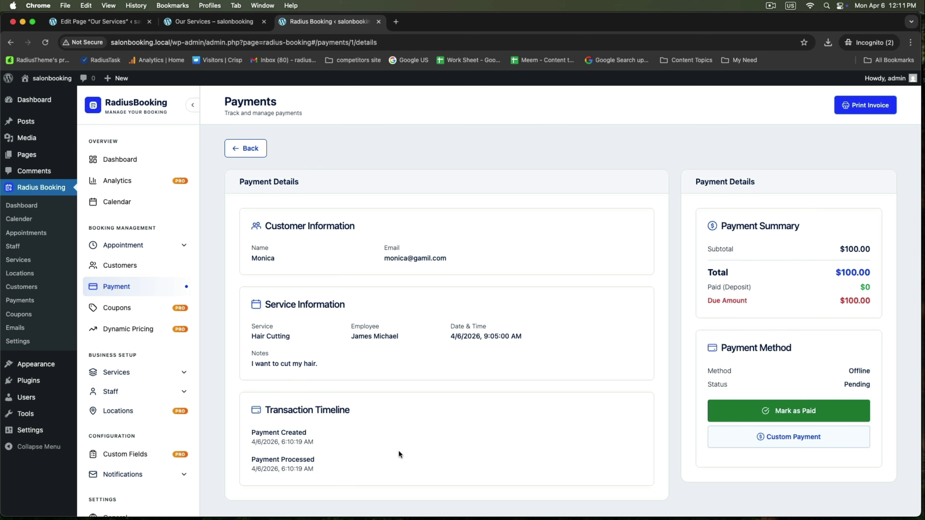
click(788, 413)
click(117, 264)
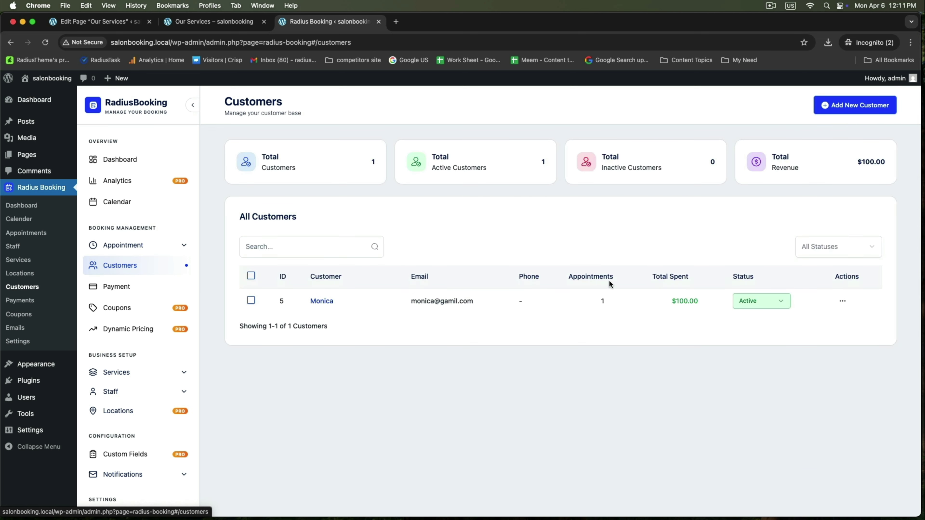
click(147, 292)
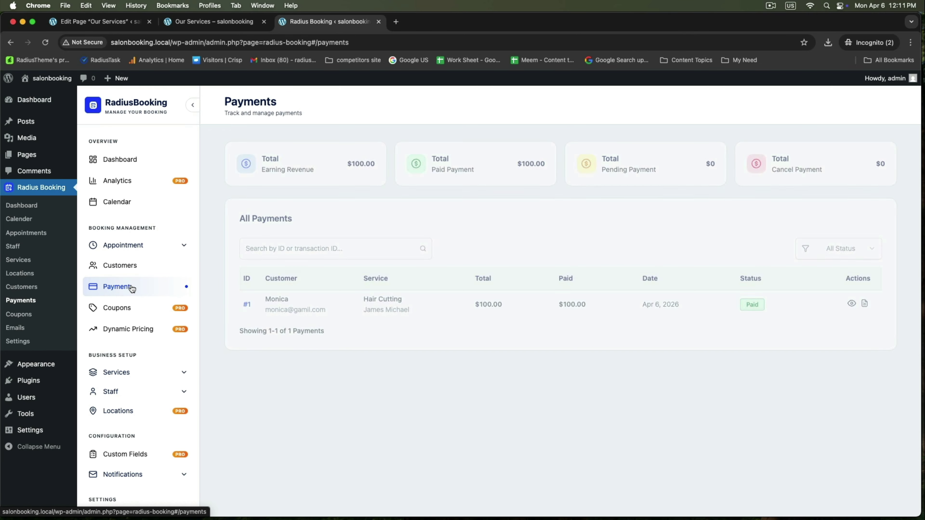
click(866, 302)
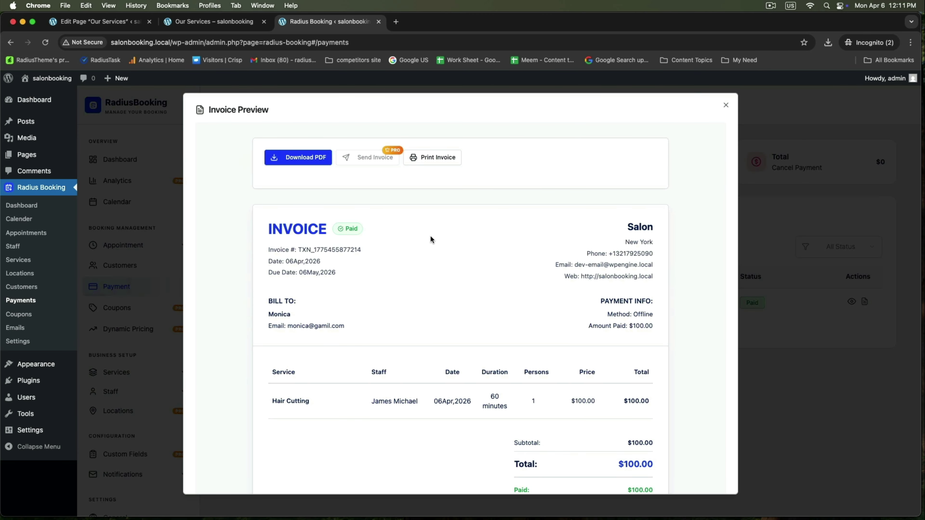
scroll(430, 237, down, 5)
scroll(430, 237, up, 5)
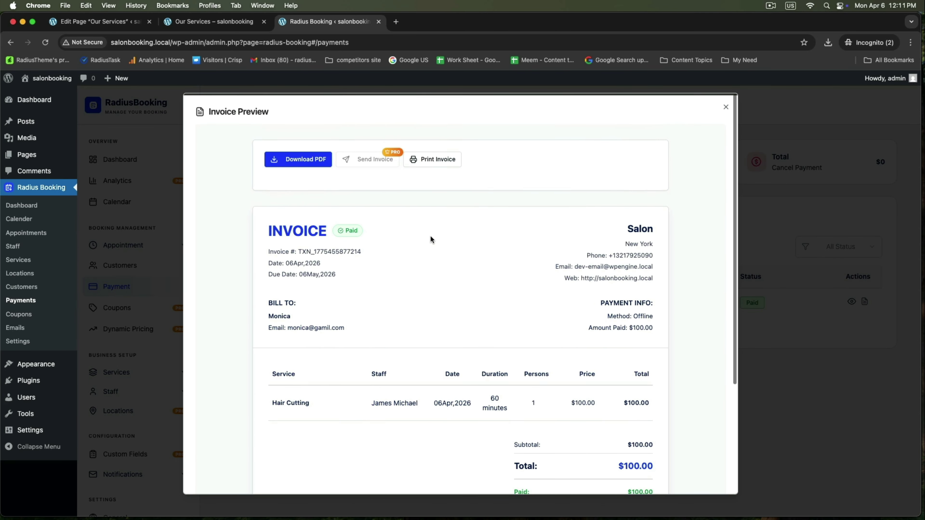
drag(269, 298, 362, 330)
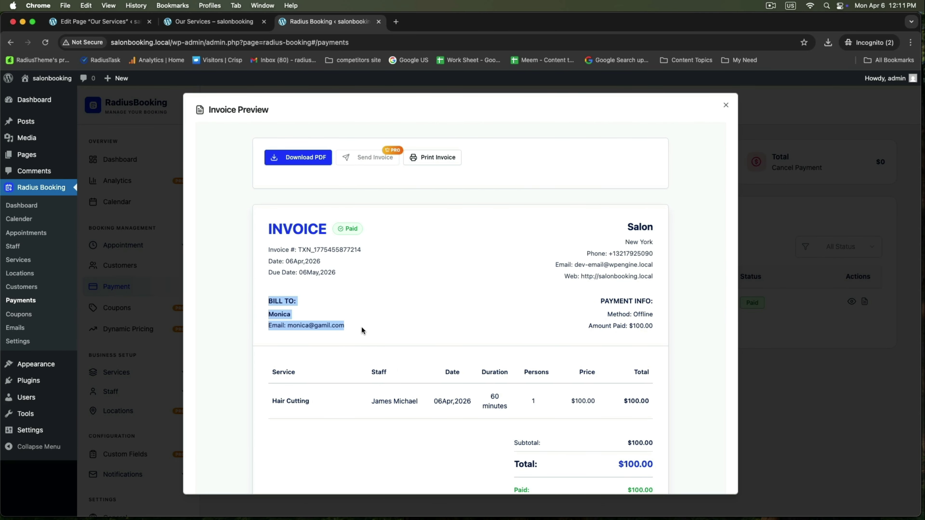
click(412, 320)
drag(619, 230, 654, 286)
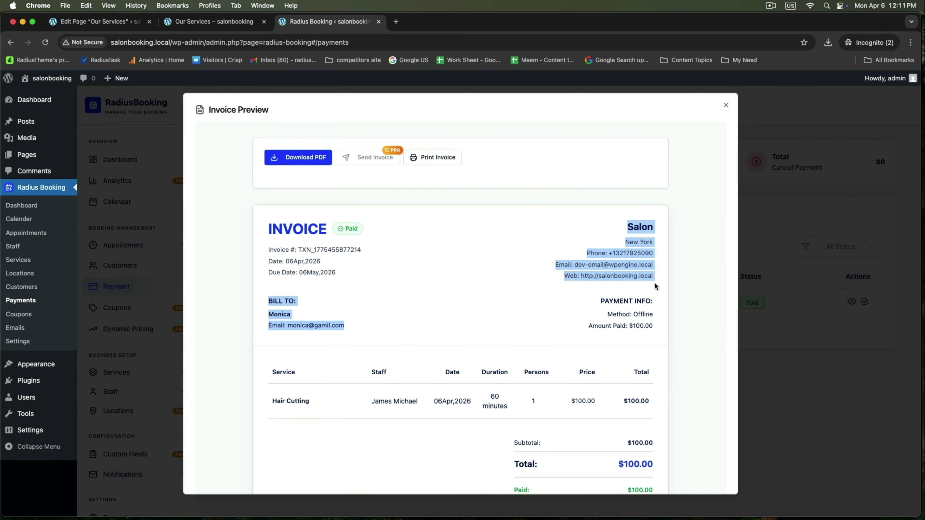
click(489, 275)
scroll(452, 304, down, 3)
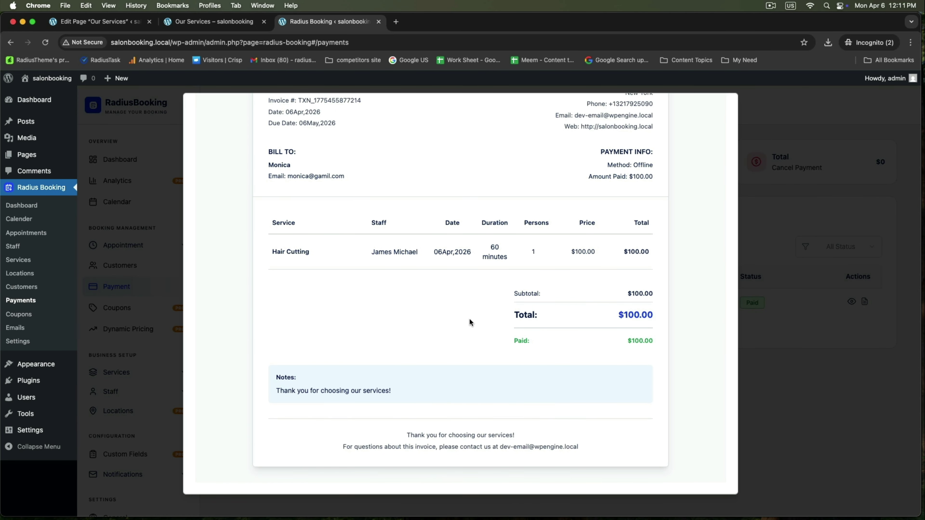
scroll(469, 318, up, 5)
click(843, 232)
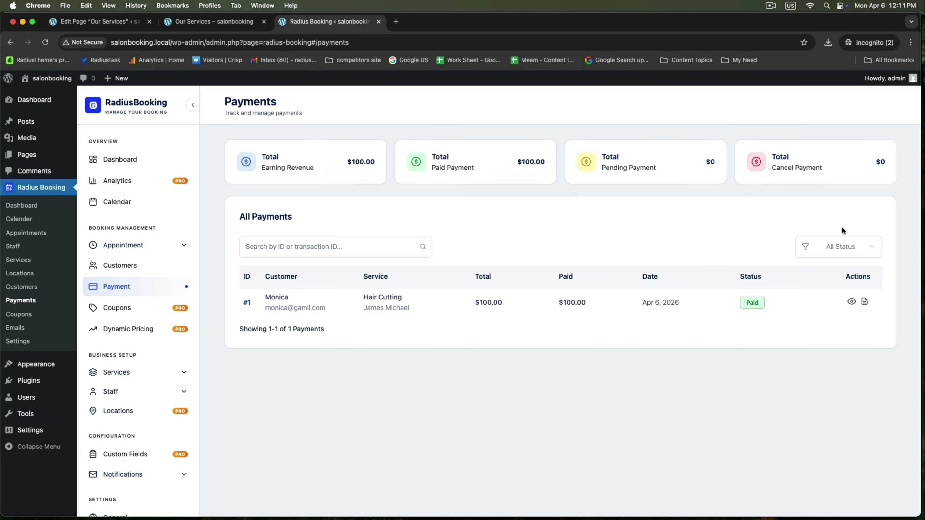
From All Pages, open the Booking Form page's view link in a new tab.
click(121, 159)
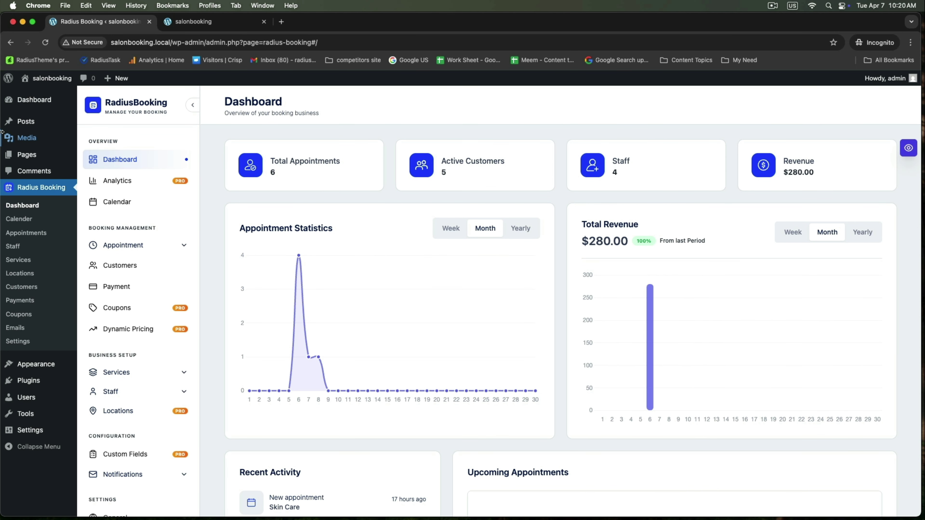
mouse_move(30, 155)
click(97, 156)
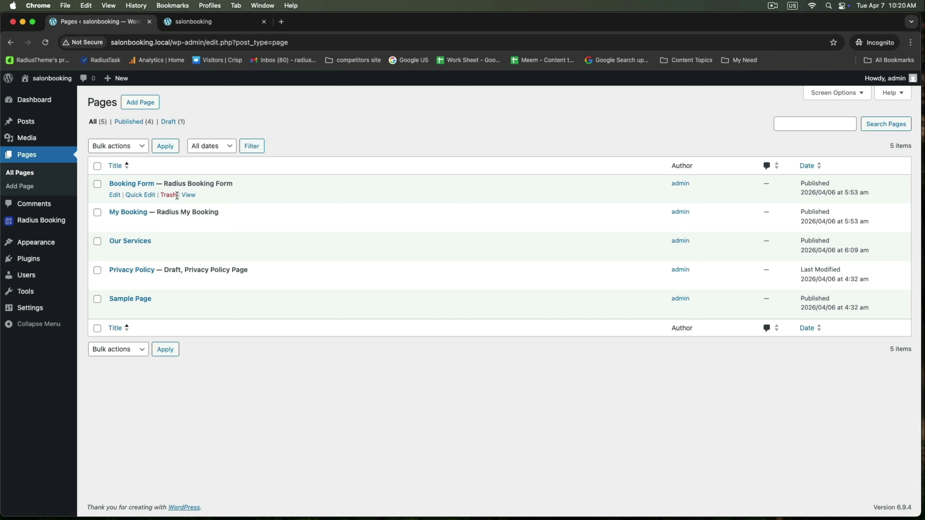
right_click(187, 196)
click(196, 200)
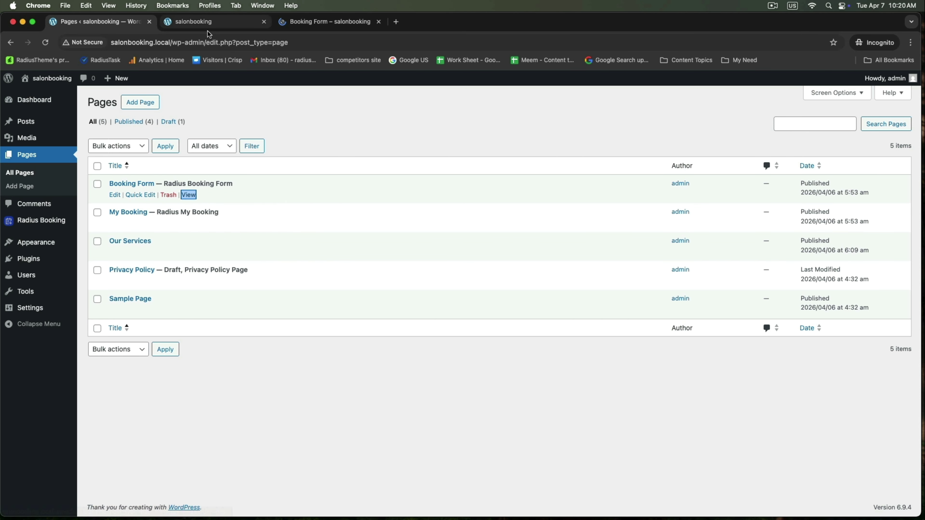
click(321, 25)
Copy the Booking Form page's URL and return to the home page tab.
scroll(302, 173, down, 6)
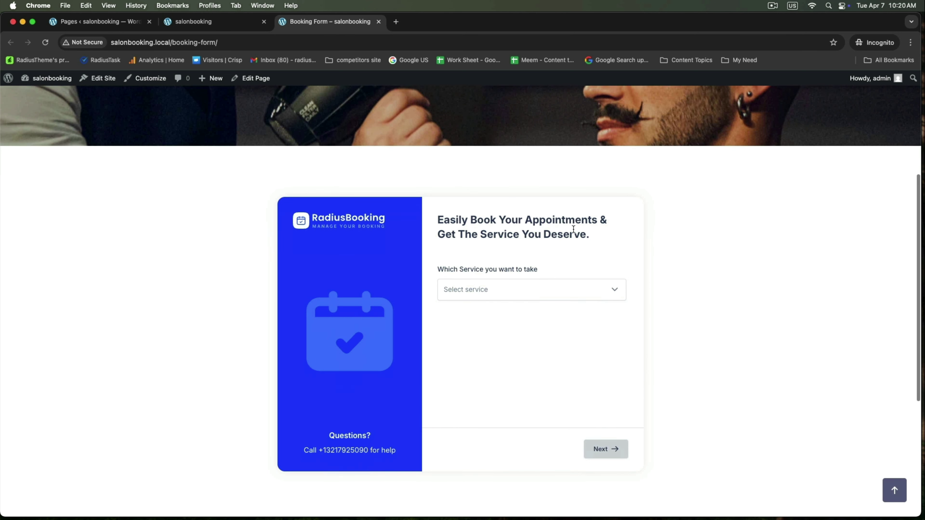
scroll(224, 154, up, 5)
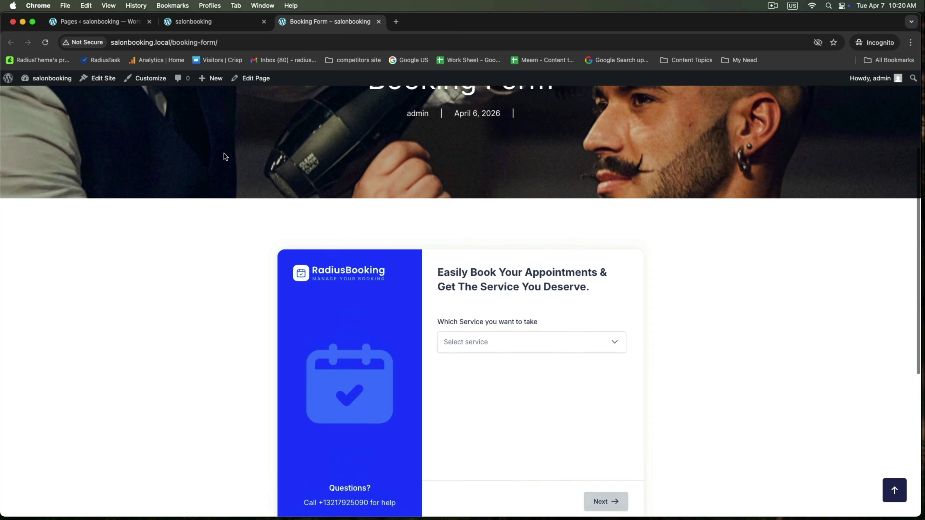
click(215, 40)
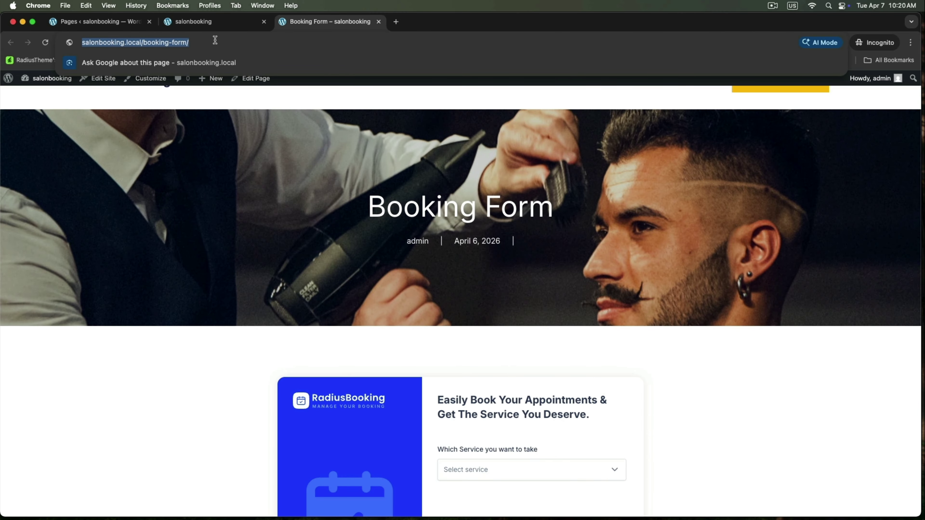
right_click(216, 40)
click(226, 100)
click(201, 23)
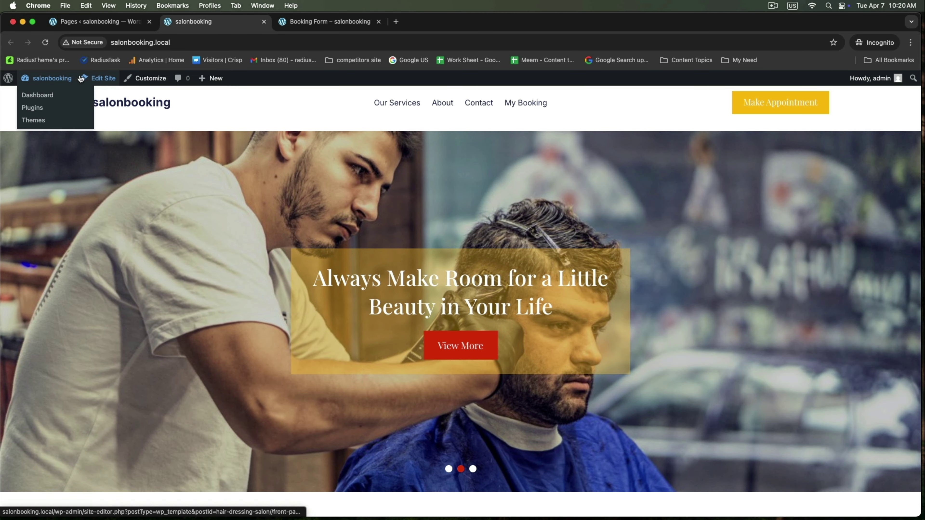
Link the header's Make Appointment button to the pasted Booking Form URL.
click(94, 76)
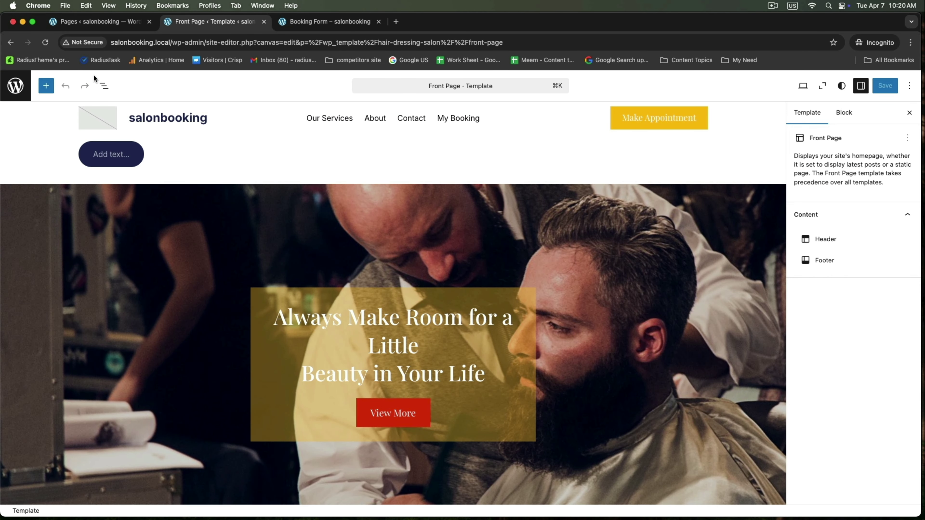
click(656, 118)
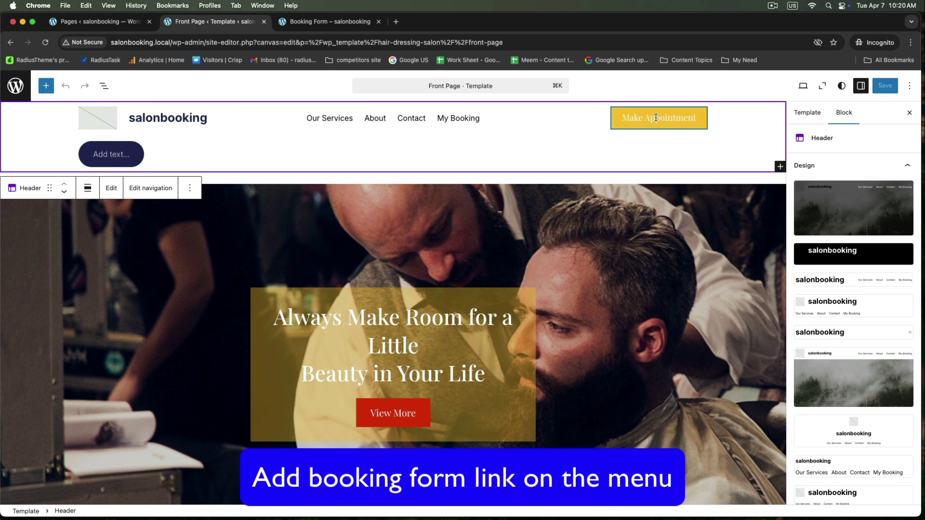
click(655, 118)
click(614, 146)
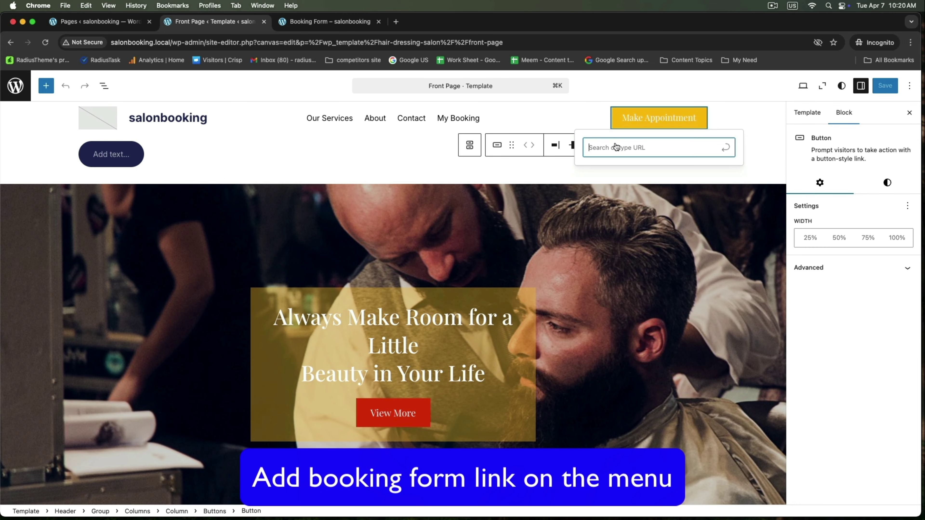
right_click(628, 145)
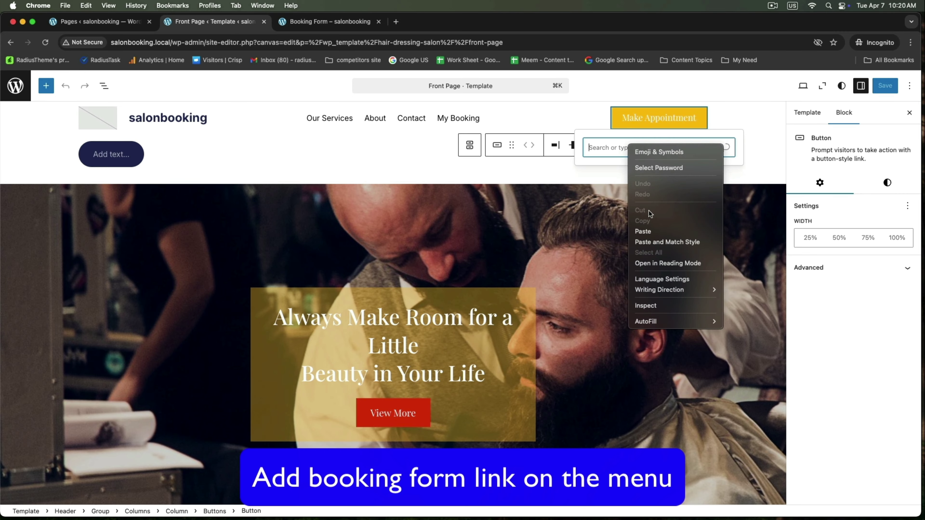
click(652, 232)
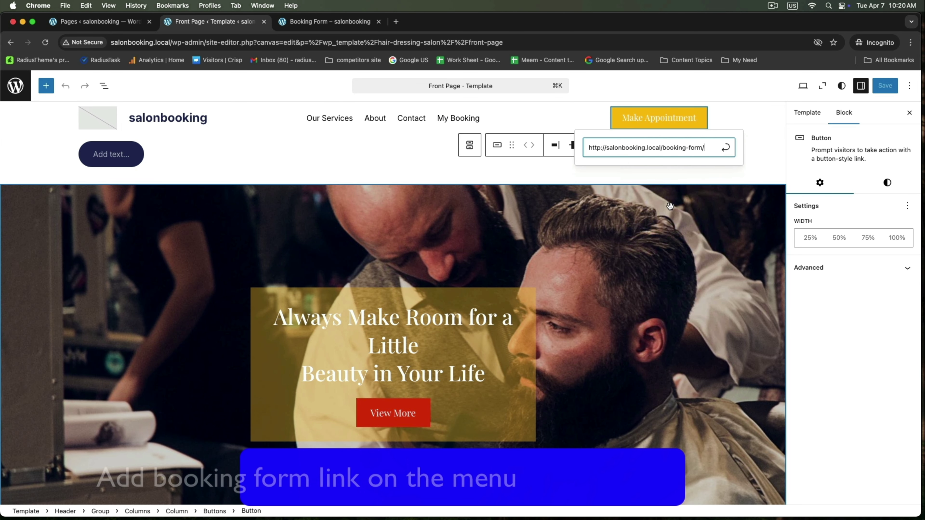
click(725, 148)
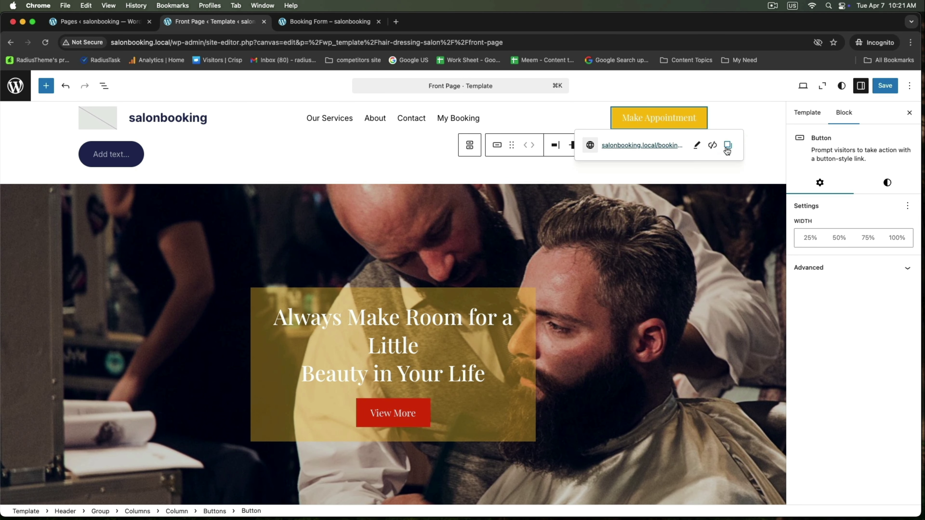
click(740, 115)
Save the header, view the live site, and open the booking form via Make Appointment.
click(885, 86)
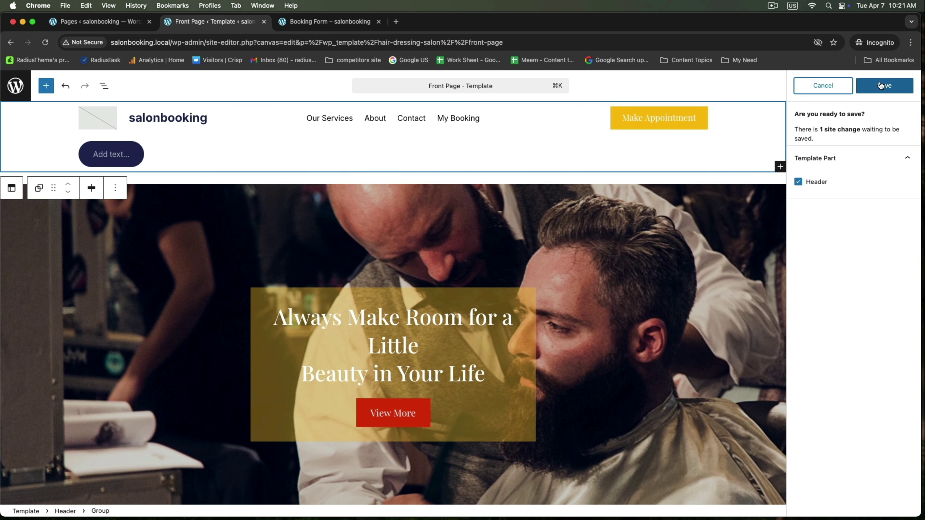
click(871, 85)
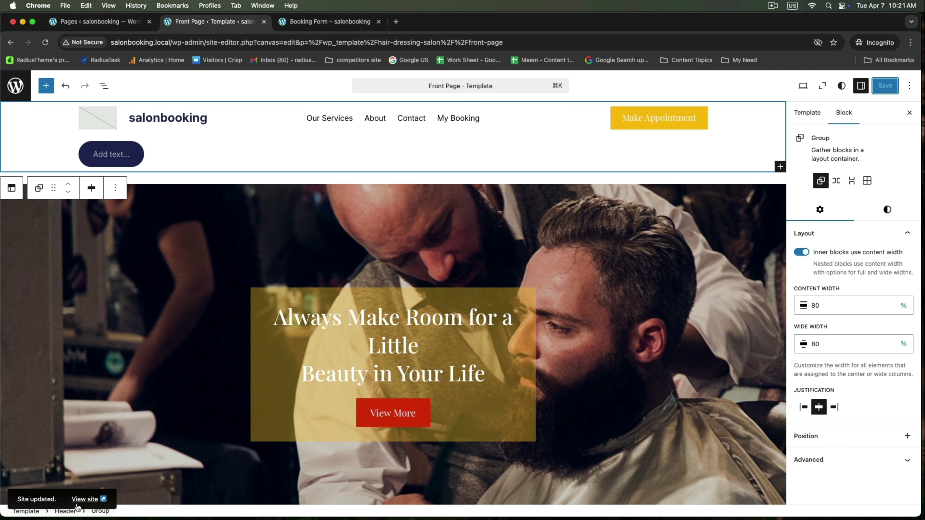
click(85, 501)
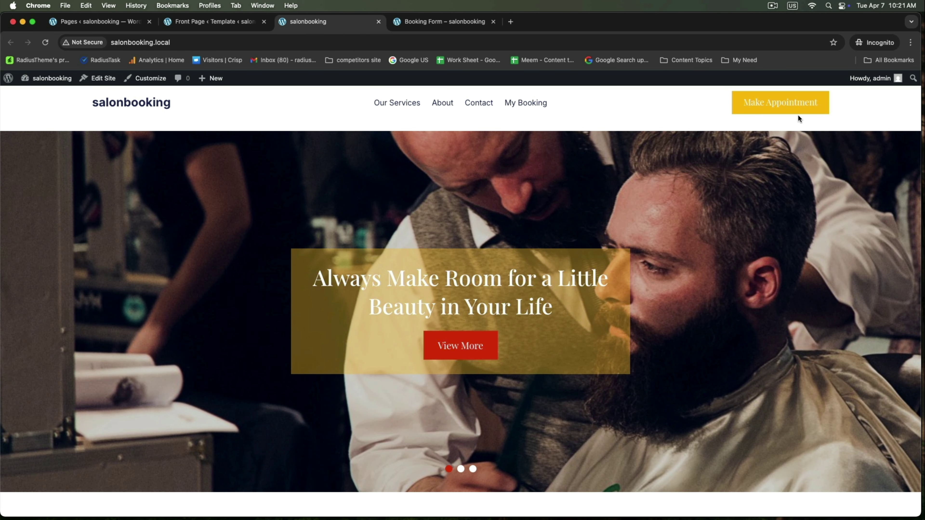
click(768, 109)
scroll(538, 291, down, 5)
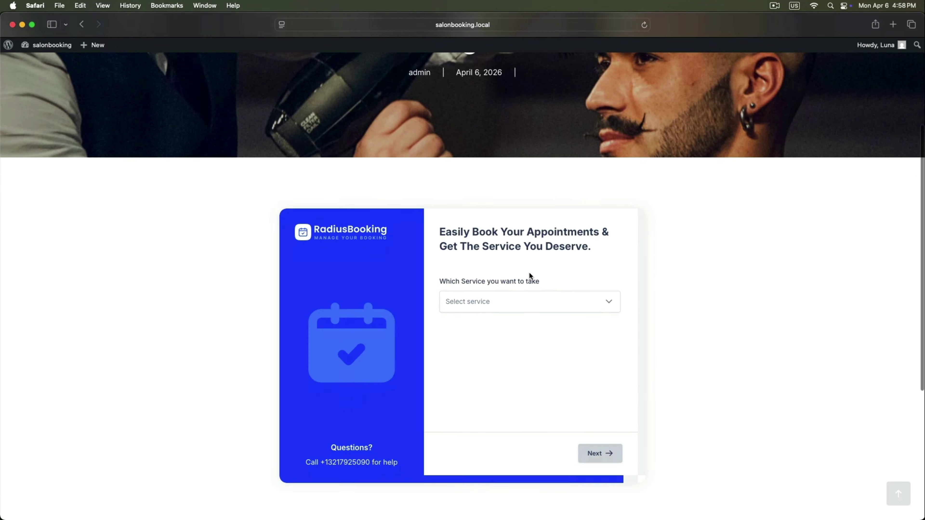
click(527, 278)
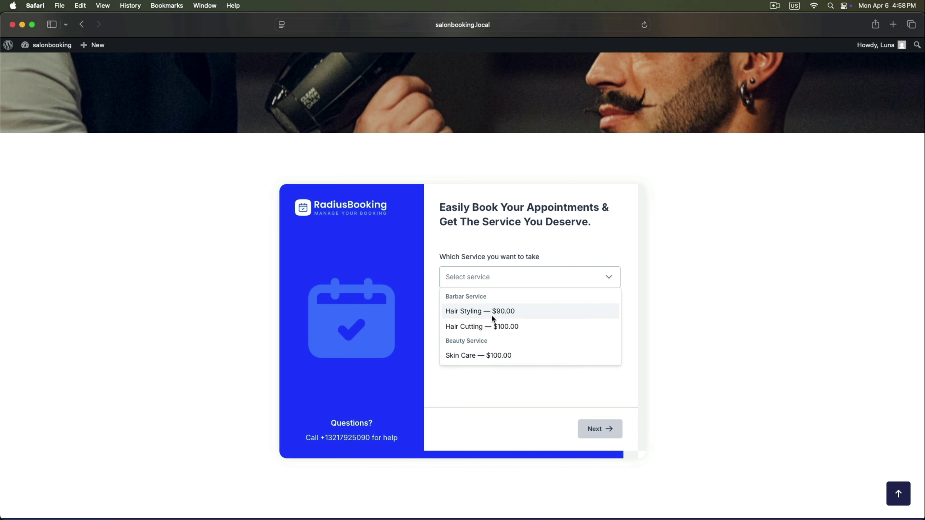
Choose Hair Styling with a staff member for April 8 at 9:05 AM.
click(497, 312)
click(496, 325)
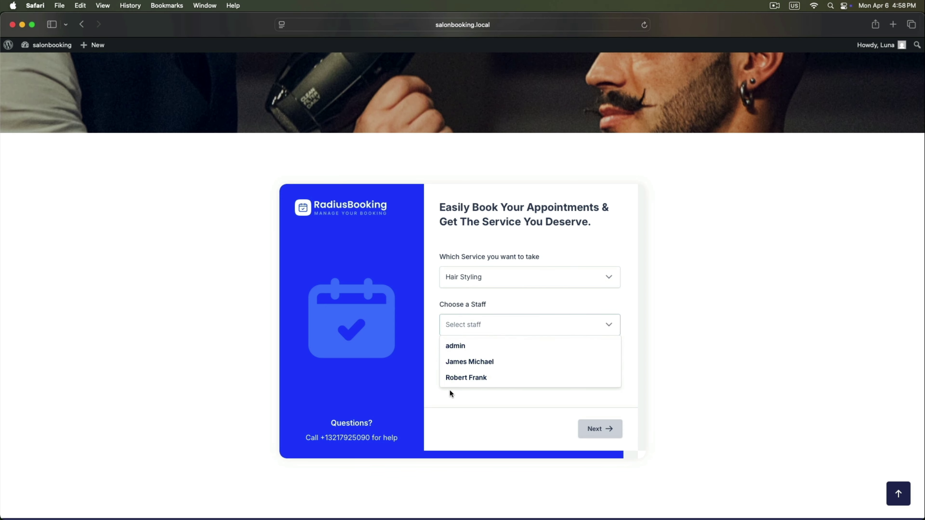
click(467, 378)
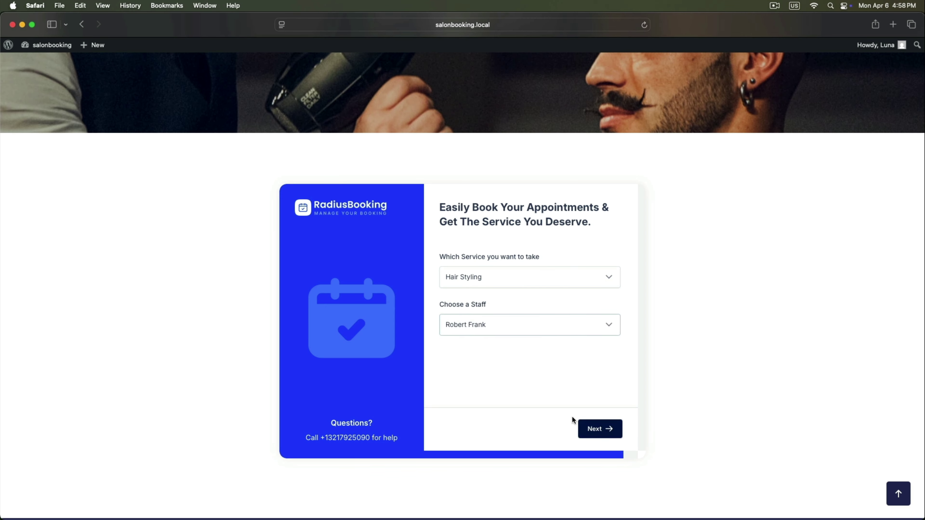
click(594, 429)
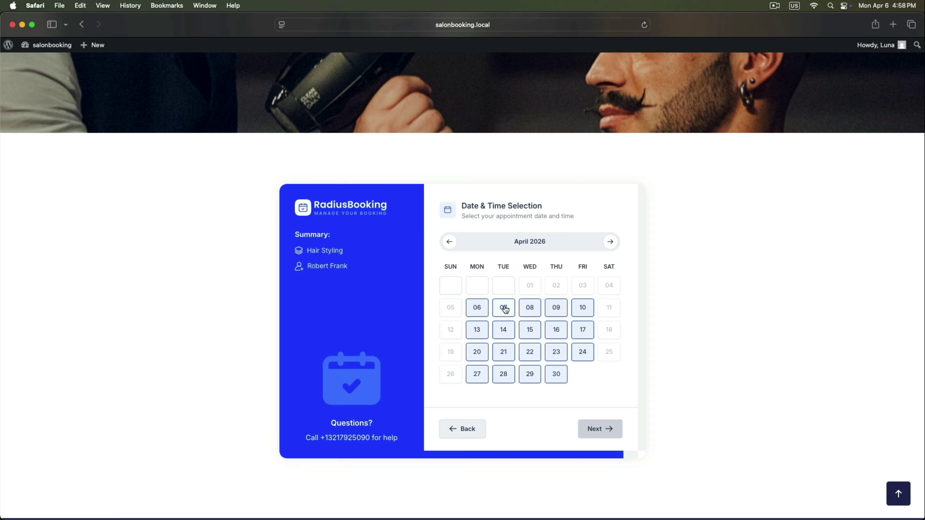
click(528, 307)
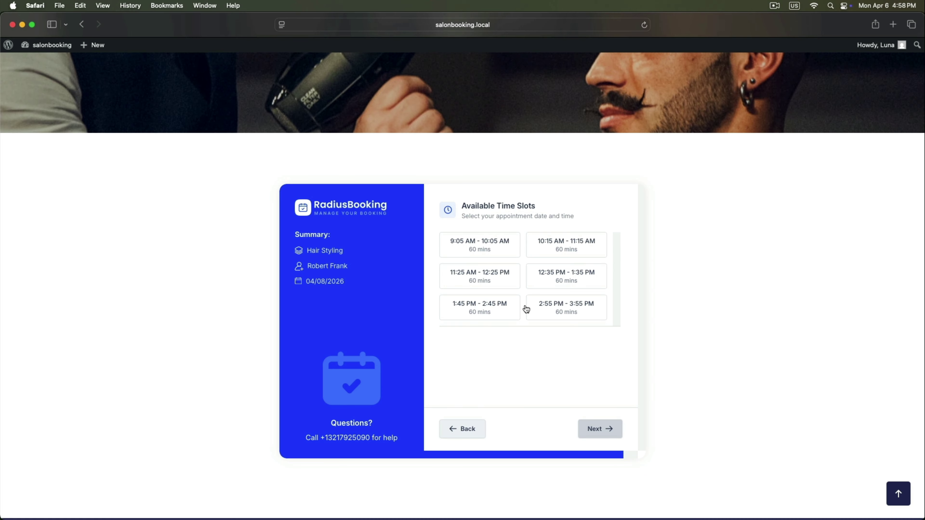
click(498, 251)
click(595, 426)
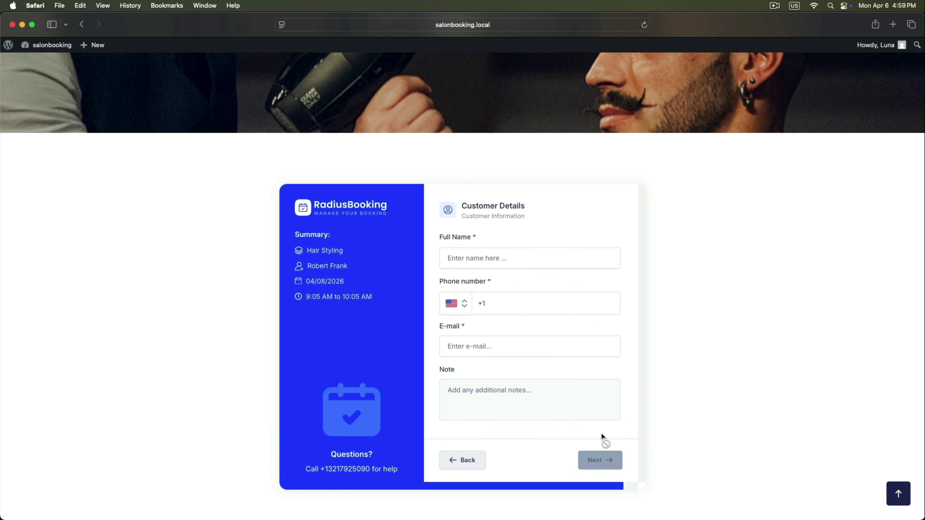
Enter the customer's name, phone number and e-mail, continuing to the payment summary.
click(509, 258)
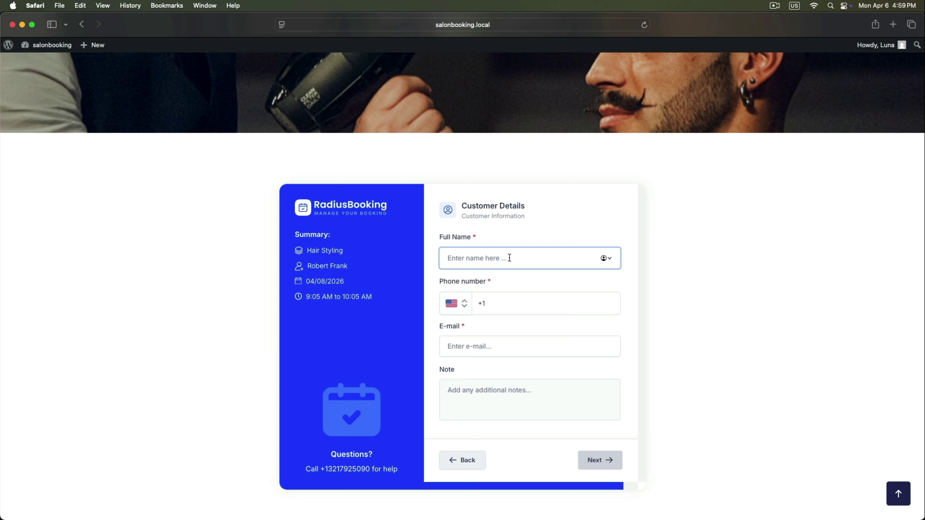
text(Luna)
click(516, 301)
key(super+v)
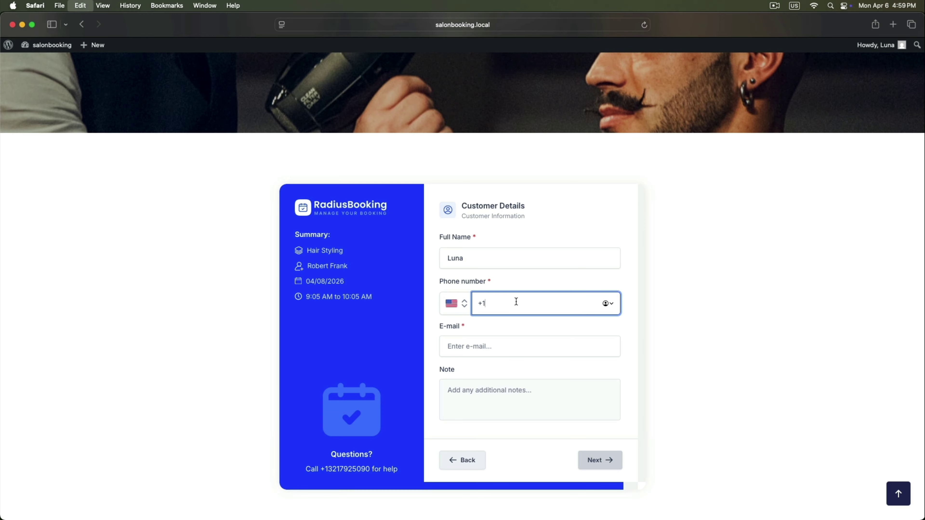
scroll(516, 301, down, 2)
click(508, 269)
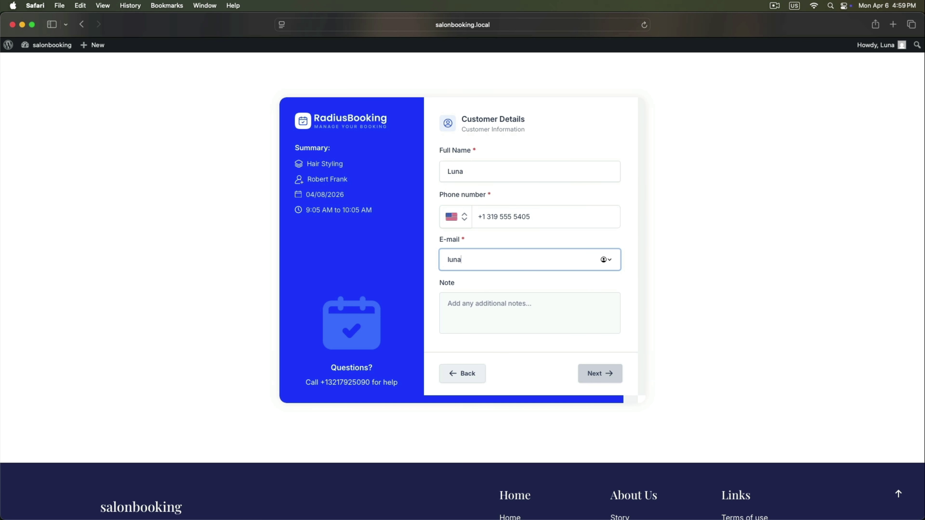
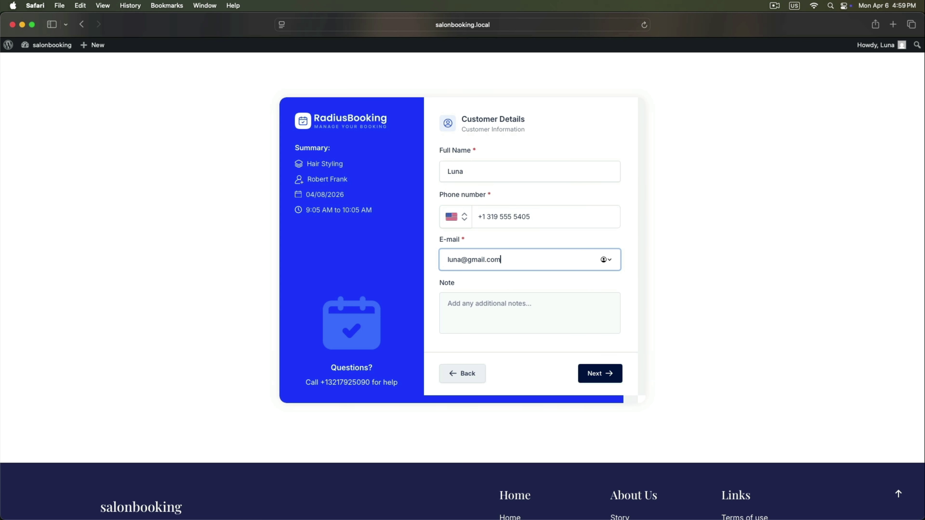
click(592, 373)
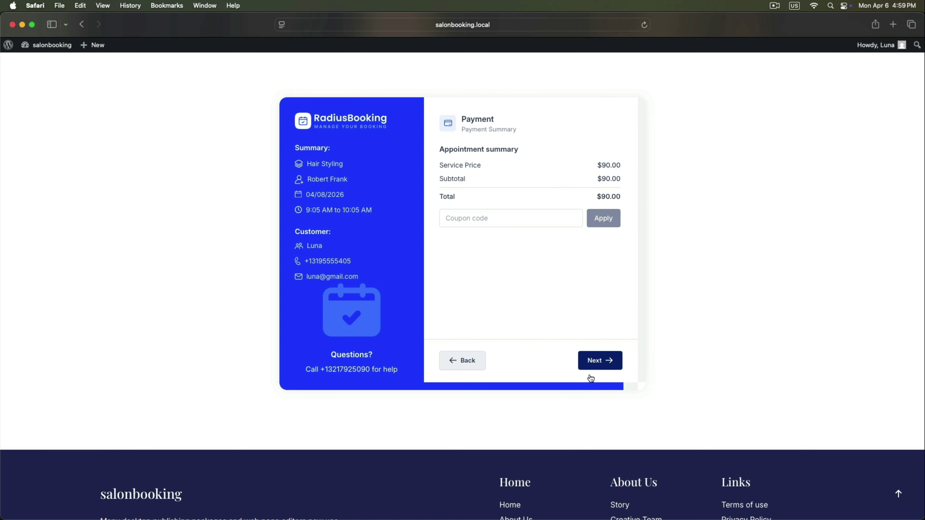
Choose Pay on Cash and confirm the $90 Hair Styling booking.
click(594, 362)
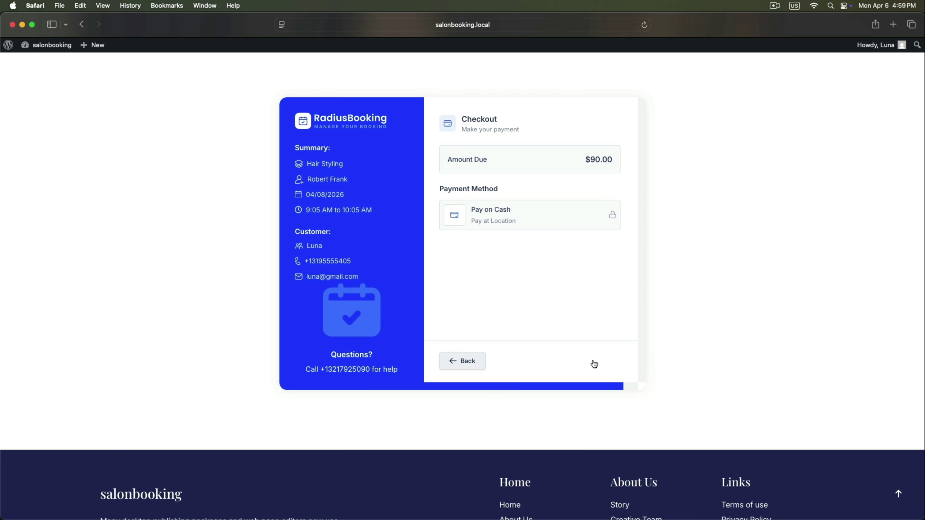
click(504, 228)
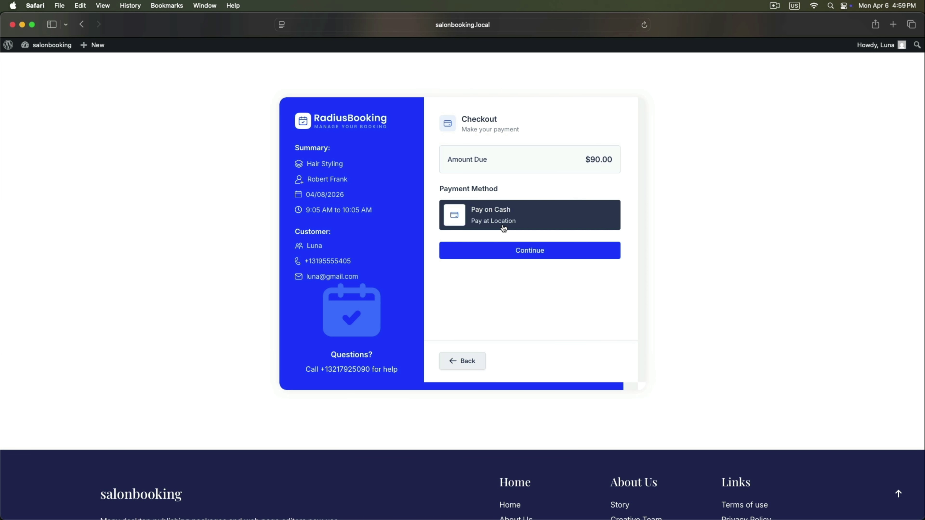
click(503, 254)
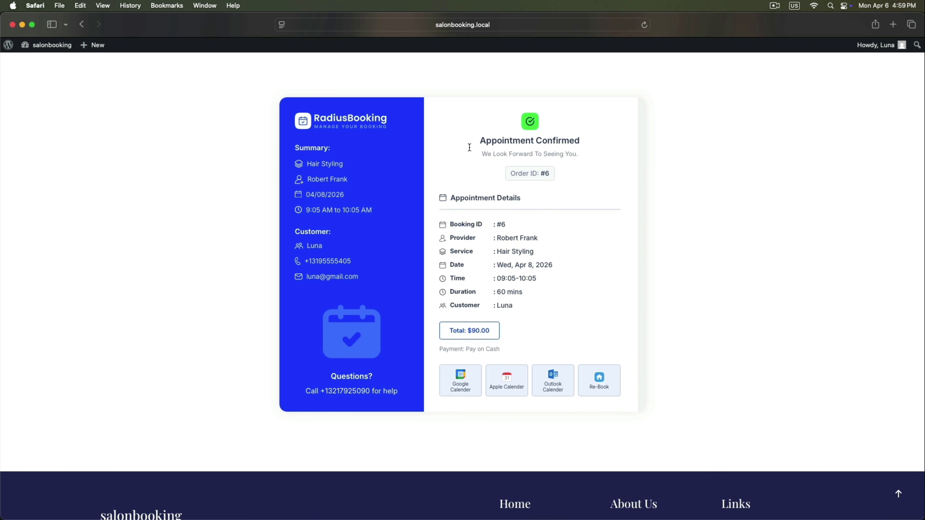
scroll(530, 289, up, 10)
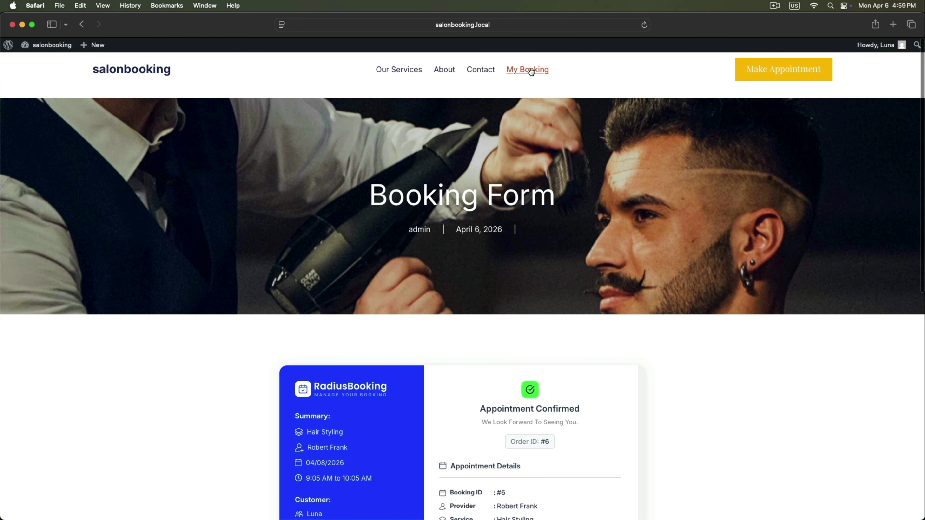
Open the customer's My Booking dashboard and locate the Hair Styling booking.
click(527, 70)
scroll(568, 199, down, 8)
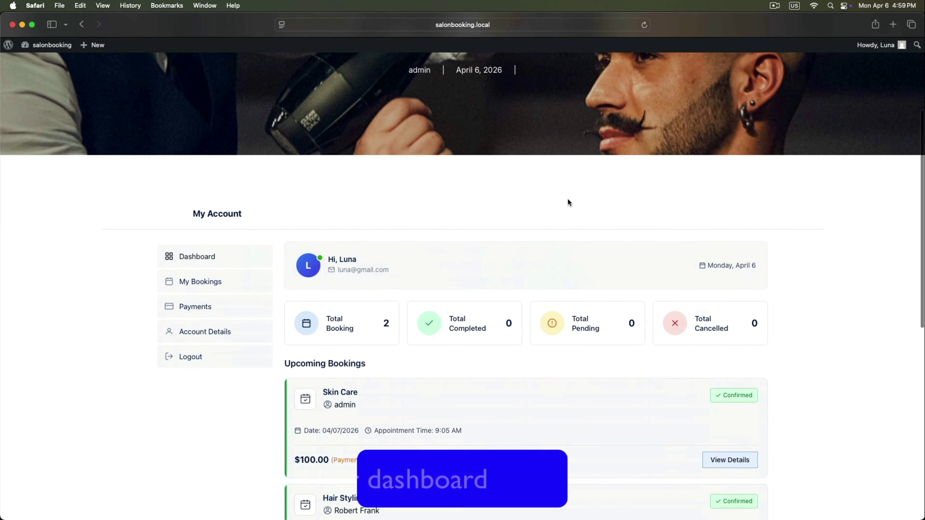
scroll(567, 199, down, 1)
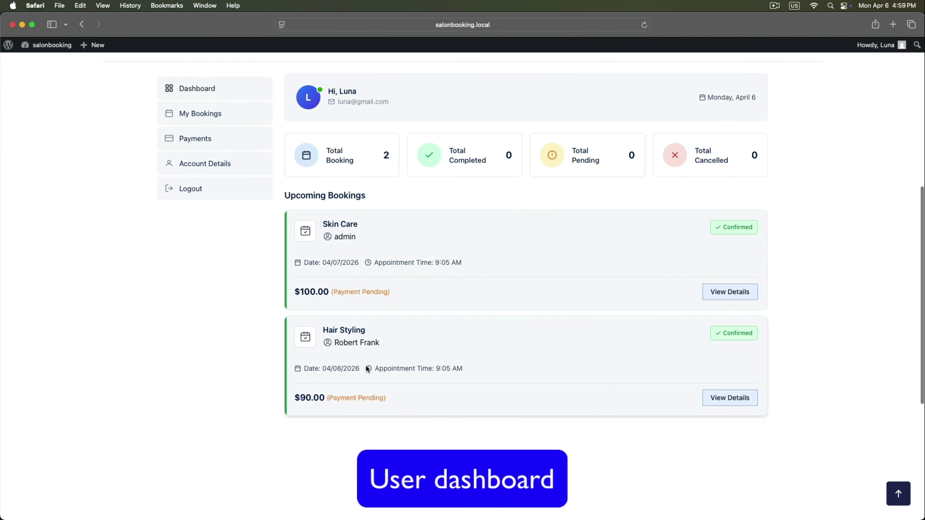
drag(324, 330, 399, 332)
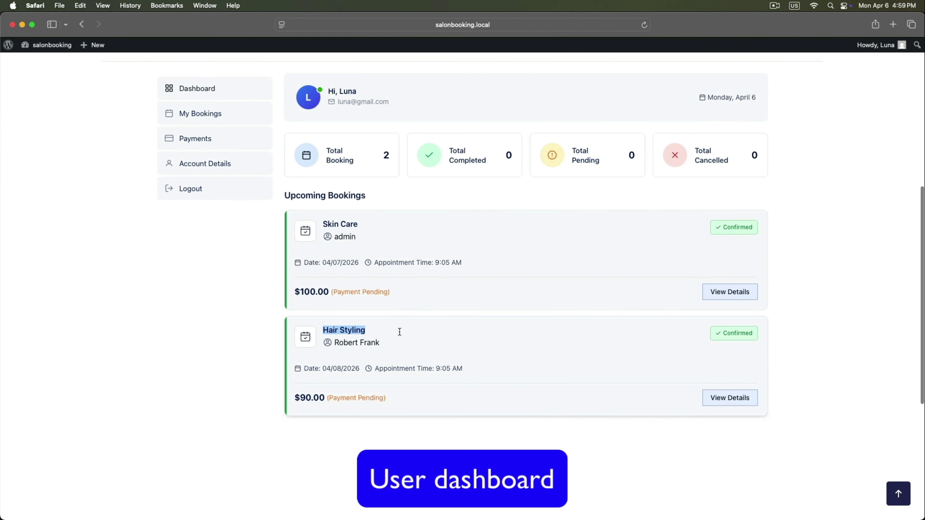
click(454, 351)
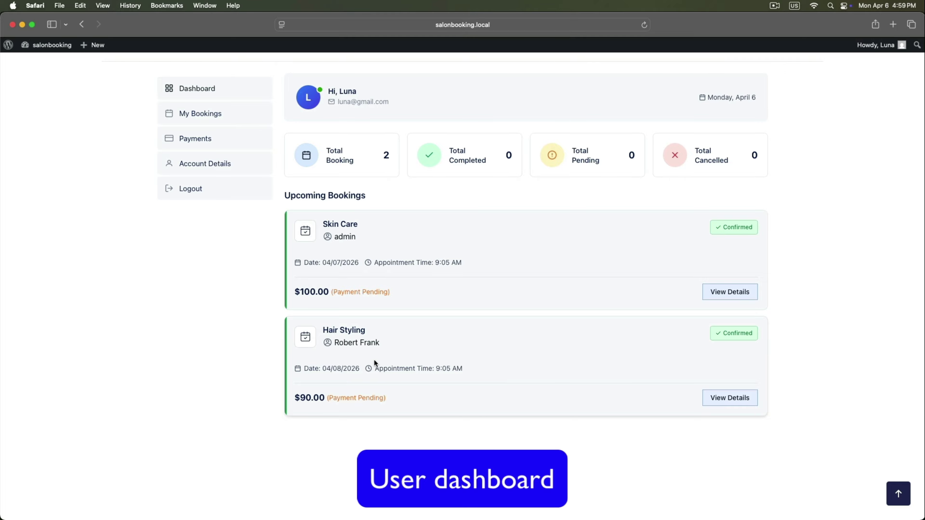
Review the Hair Styling booking's stylist, service and Pay at Venue details, then switch to the admin window.
click(197, 114)
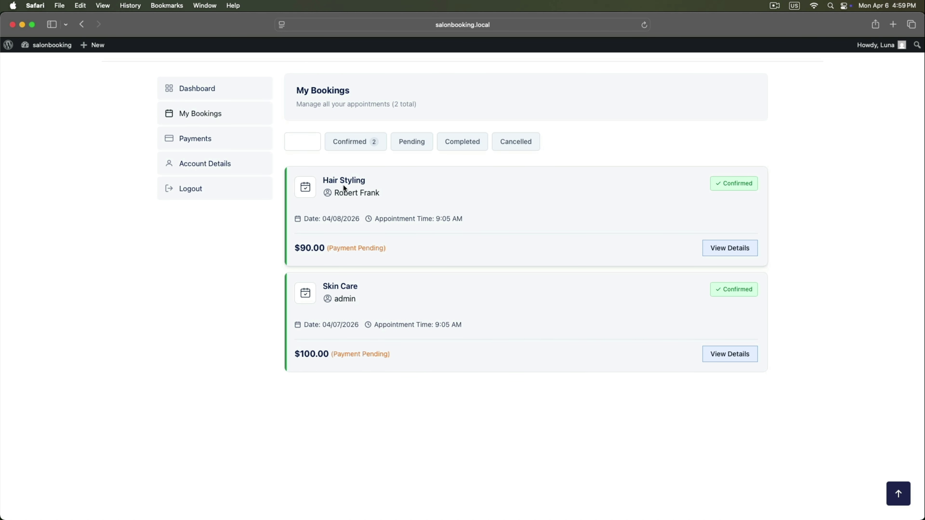
click(713, 248)
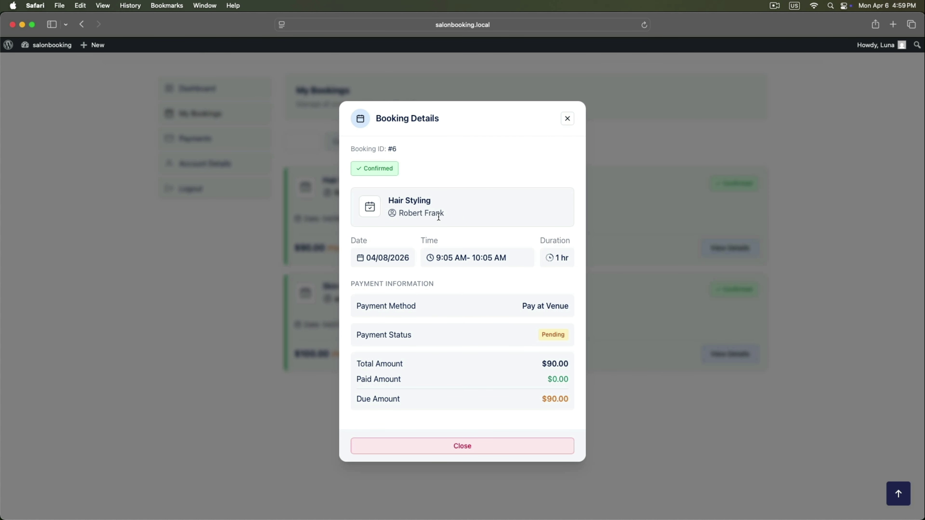
drag(398, 213, 456, 211)
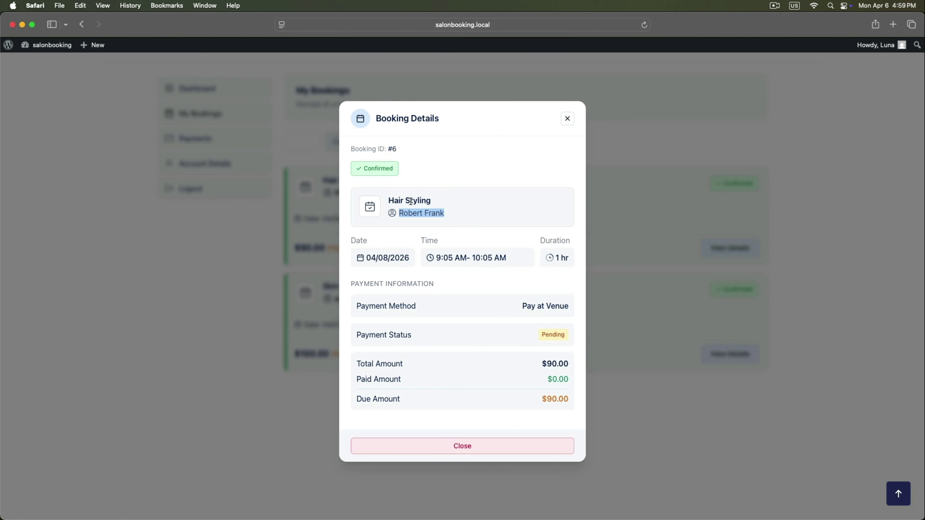
drag(396, 200, 458, 197)
click(493, 225)
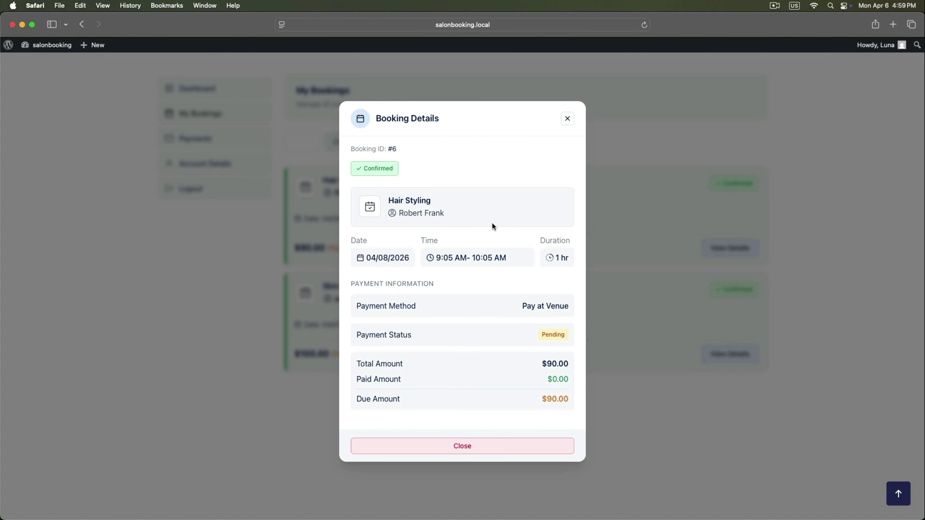
scroll(545, 333, up, 1)
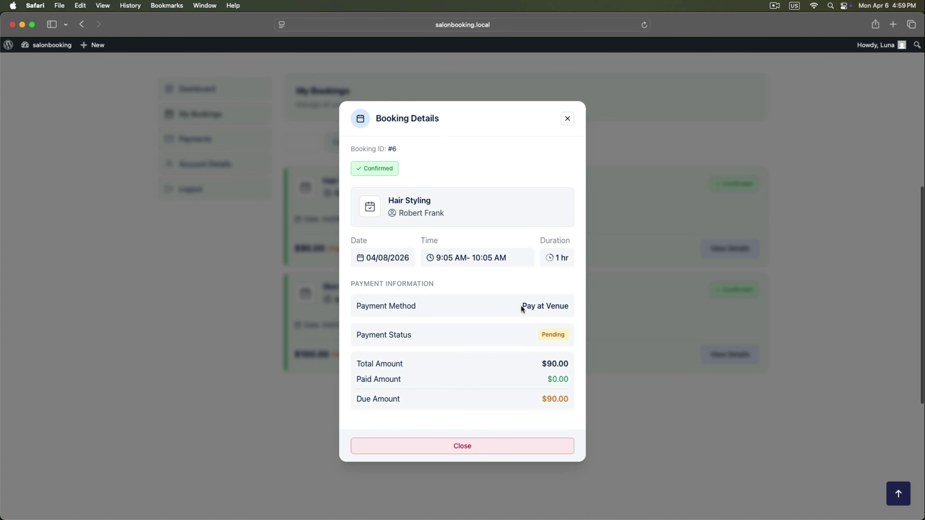
drag(521, 305, 578, 306)
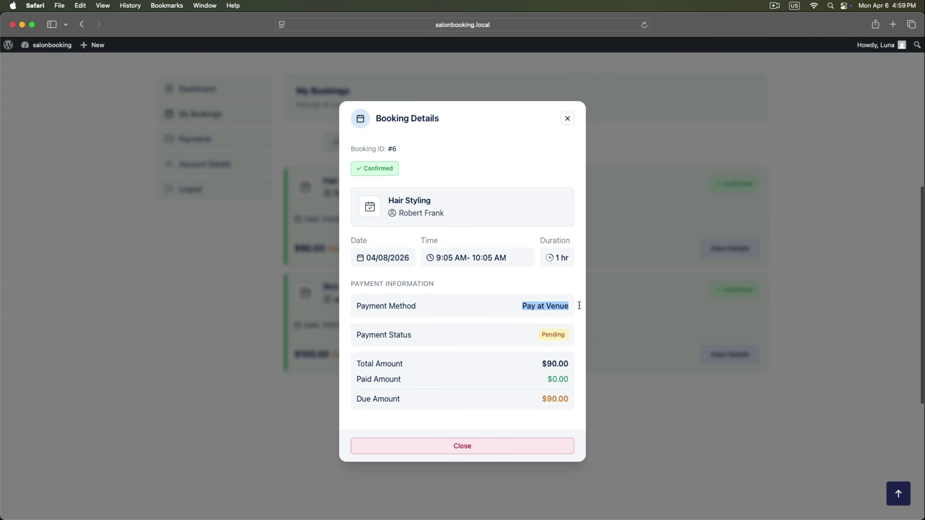
click(494, 445)
scroll(551, 388, up, 10)
key(super+Tab)
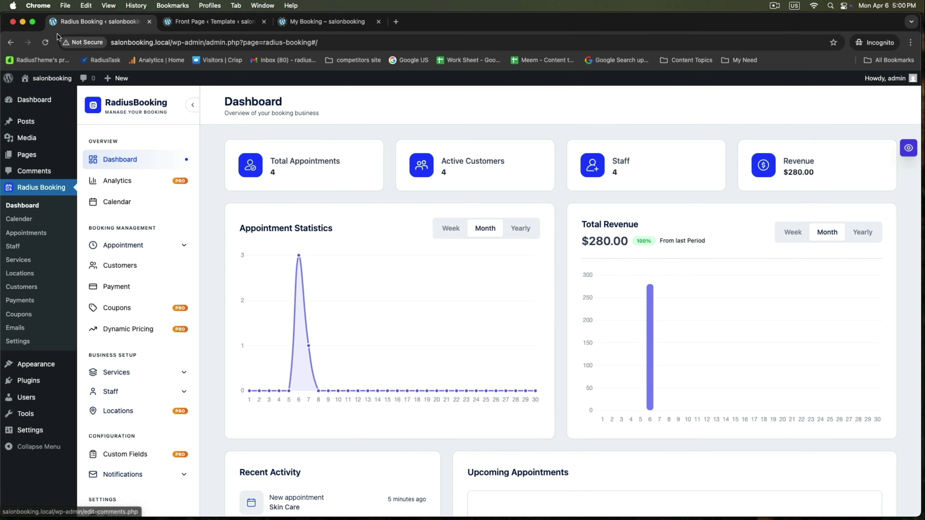
Reload the admin dashboard, browse All Appointments, then Customers and the Payments list.
click(45, 42)
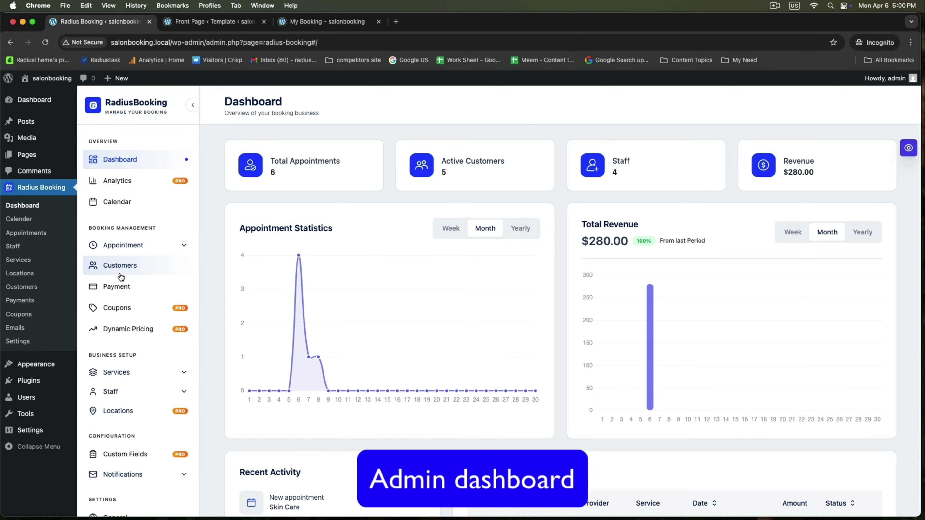
click(120, 246)
click(117, 263)
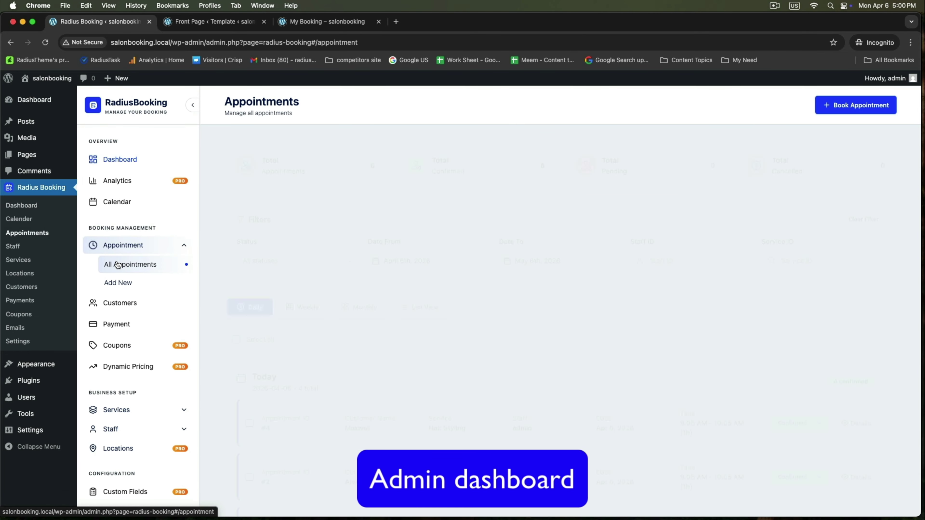
scroll(526, 312, down, 4)
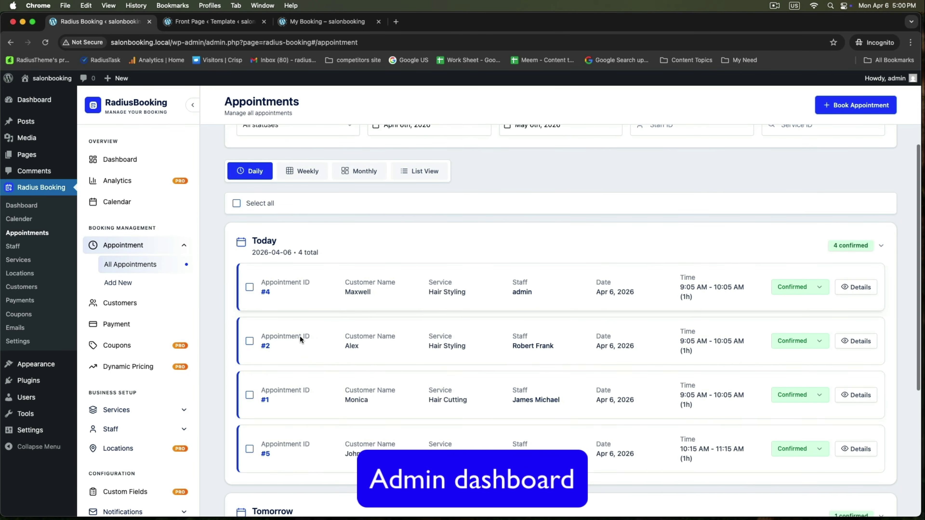
scroll(359, 359, up, 3)
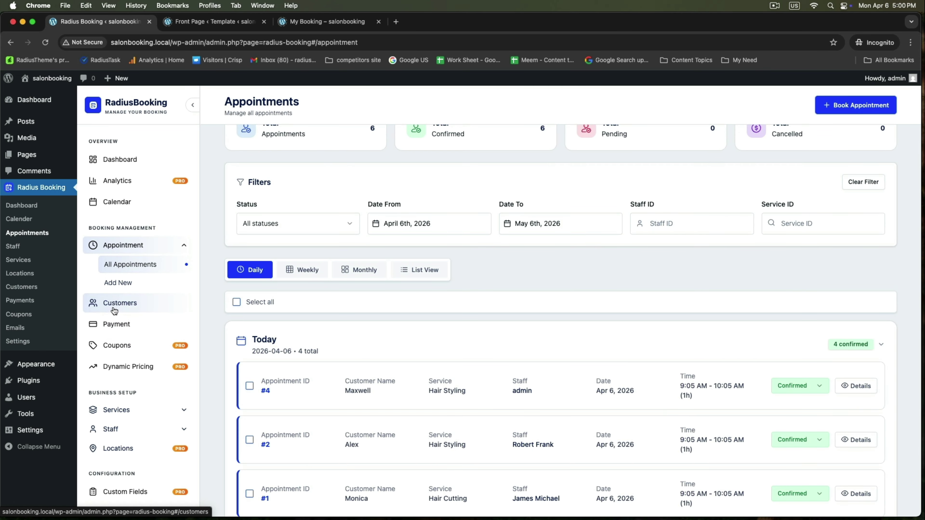
click(111, 308)
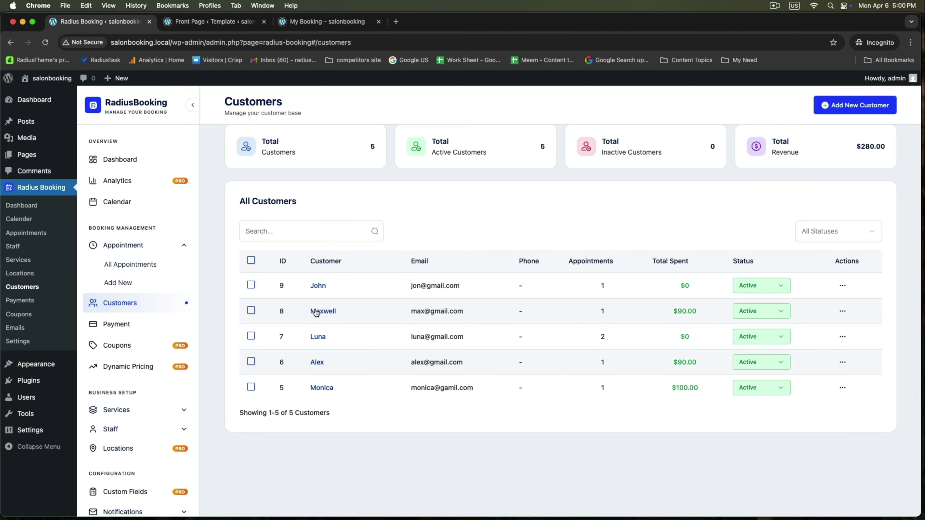
click(117, 323)
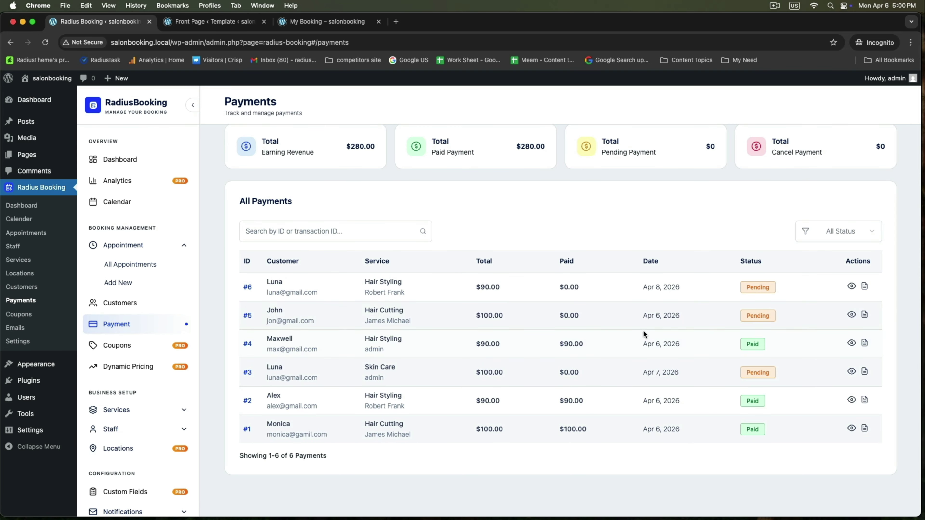
double_click(268, 285)
drag(269, 307, 323, 324)
drag(268, 338, 327, 349)
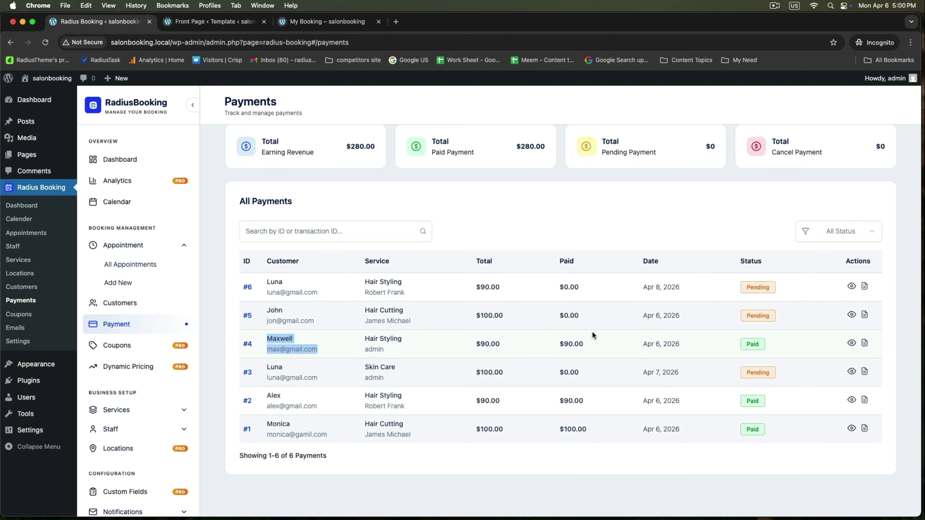
scroll(610, 333, up, 1)
click(678, 329)
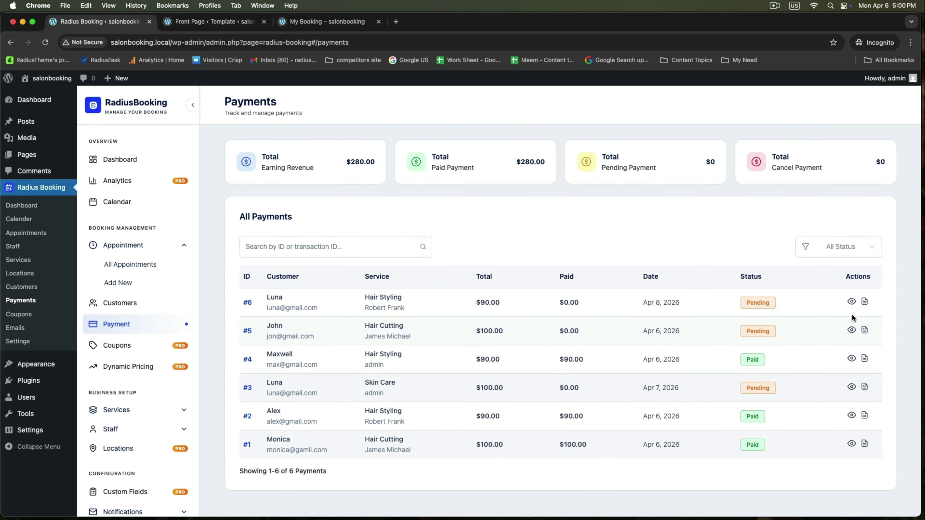
click(852, 303)
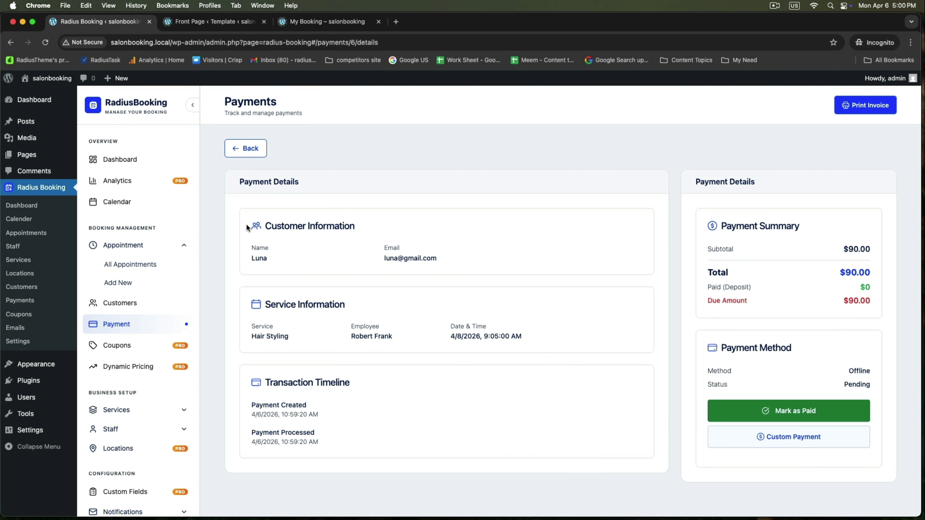
drag(246, 226, 451, 267)
drag(249, 309, 413, 321)
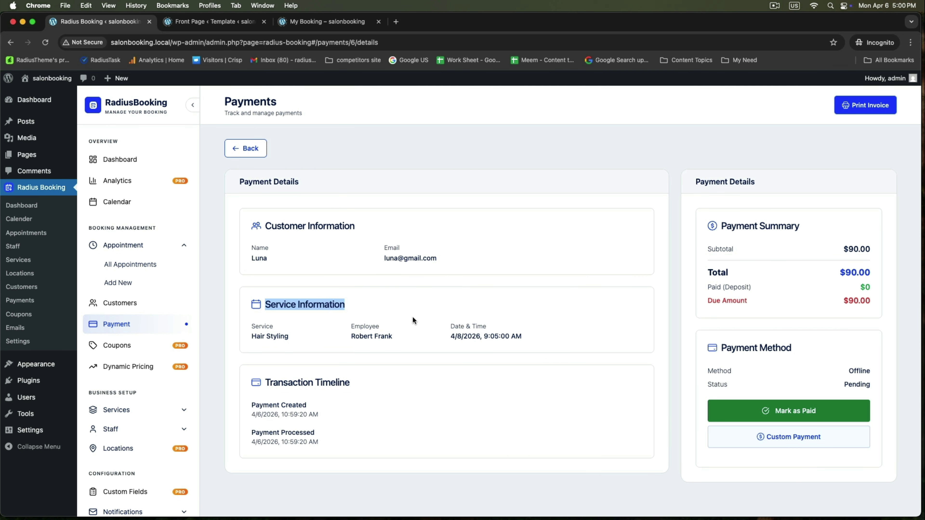
drag(238, 381, 396, 394)
click(426, 406)
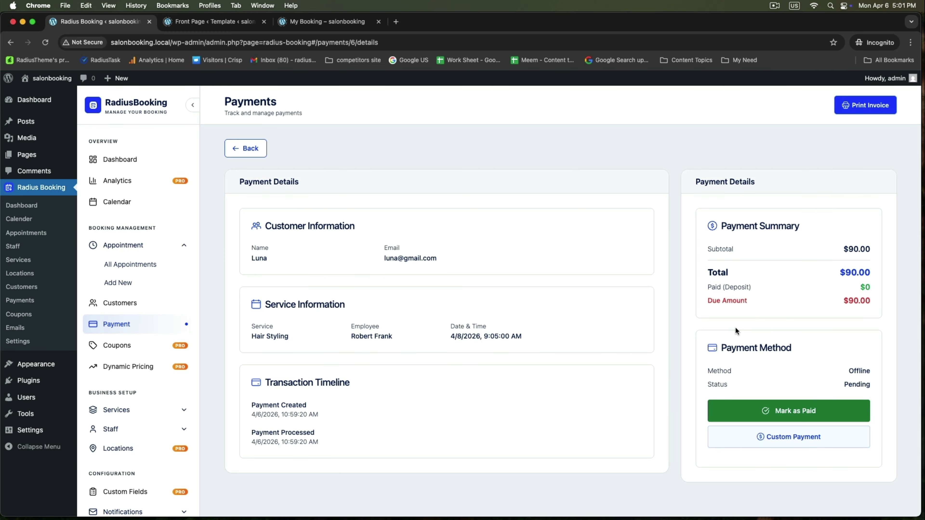
click(235, 150)
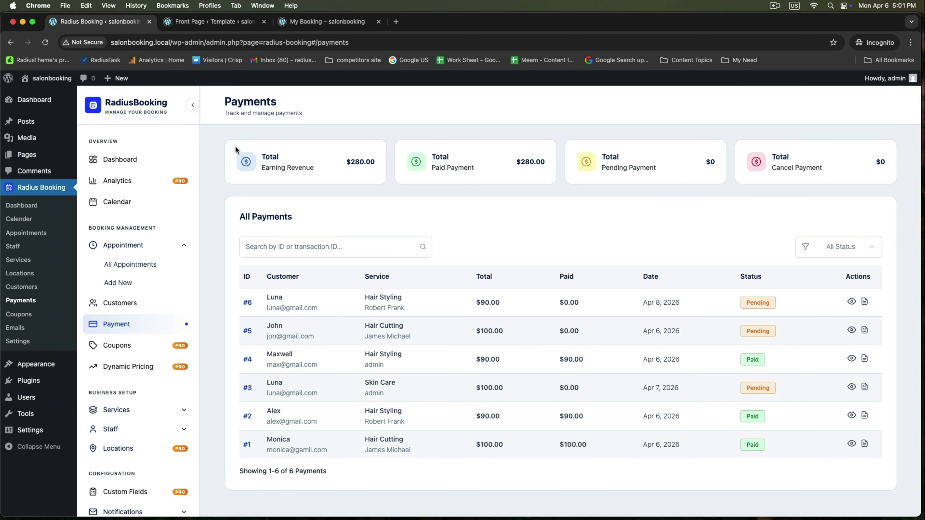
click(865, 304)
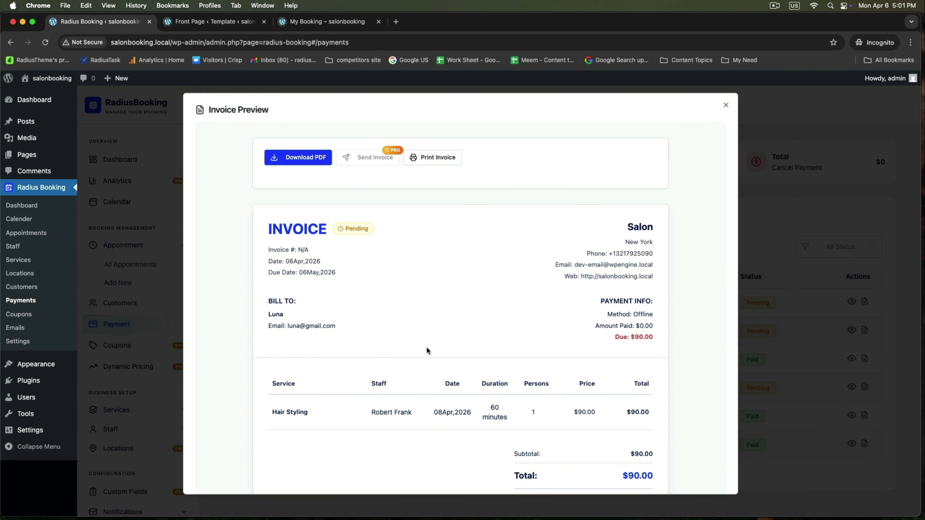
scroll(446, 359, down, 5)
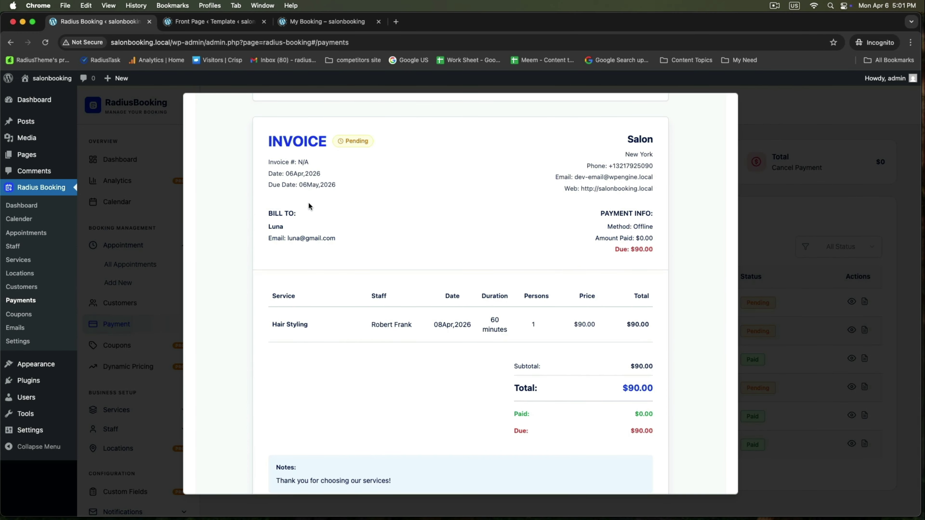
drag(268, 212, 345, 241)
click(409, 236)
scroll(542, 315, down, 5)
drag(277, 235, 340, 236)
click(416, 236)
drag(435, 231, 481, 238)
click(516, 242)
scroll(474, 307, up, 5)
scroll(474, 307, down, 5)
scroll(716, 299, up, 5)
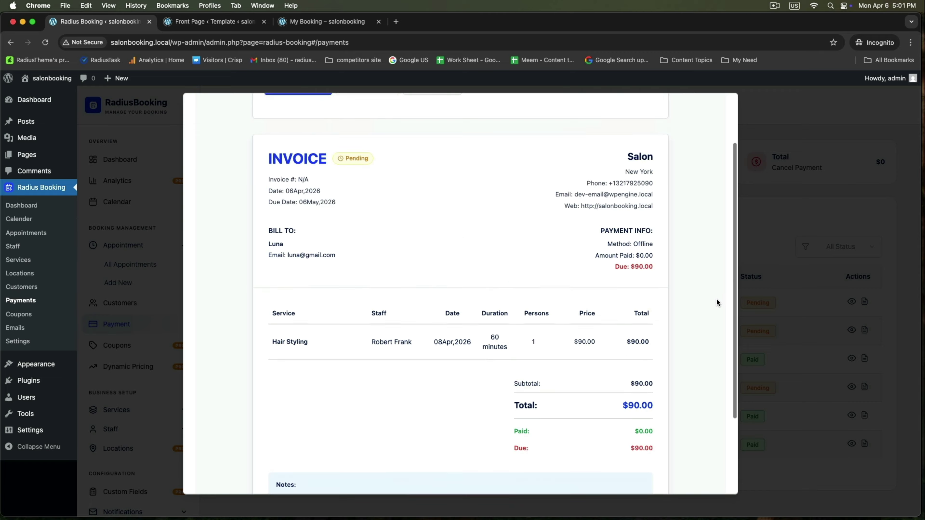
click(814, 263)
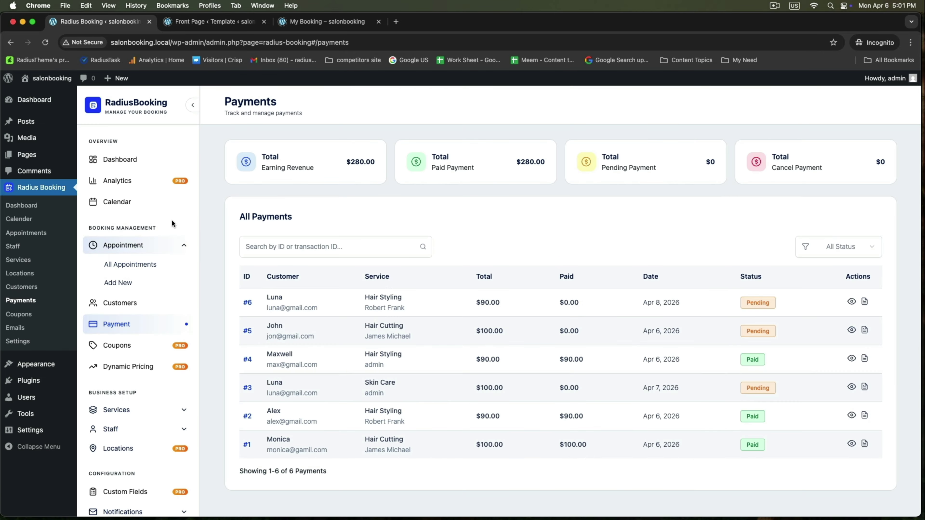
Open the RadiusBooking Dashboard and scroll to the upcoming Skin Care #3 and Hair Styling #6 appointments.
click(123, 162)
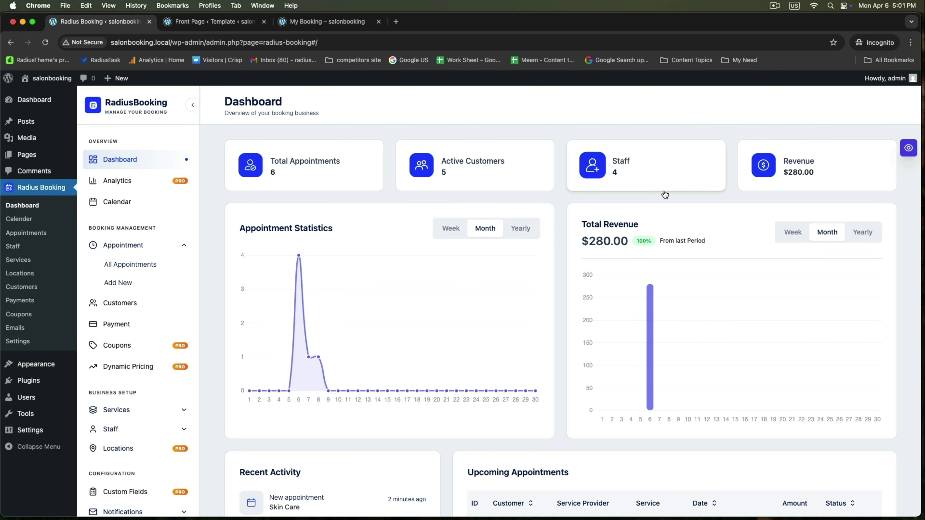
scroll(740, 244, down, 5)
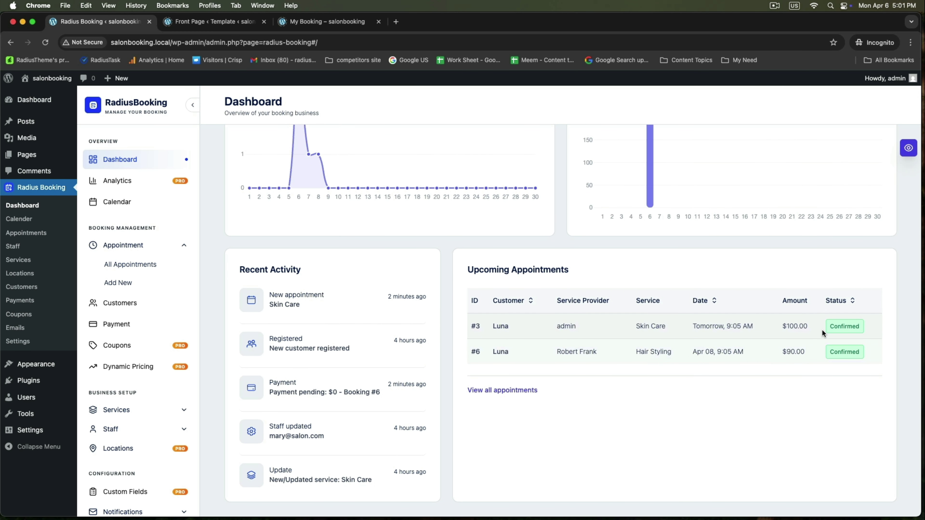
scroll(707, 370, up, 3)
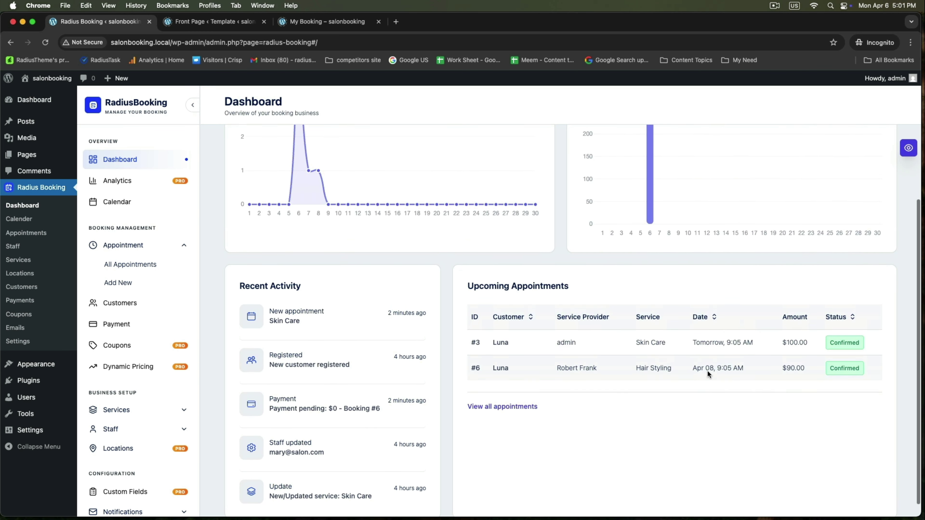
scroll(708, 371, down, 3)
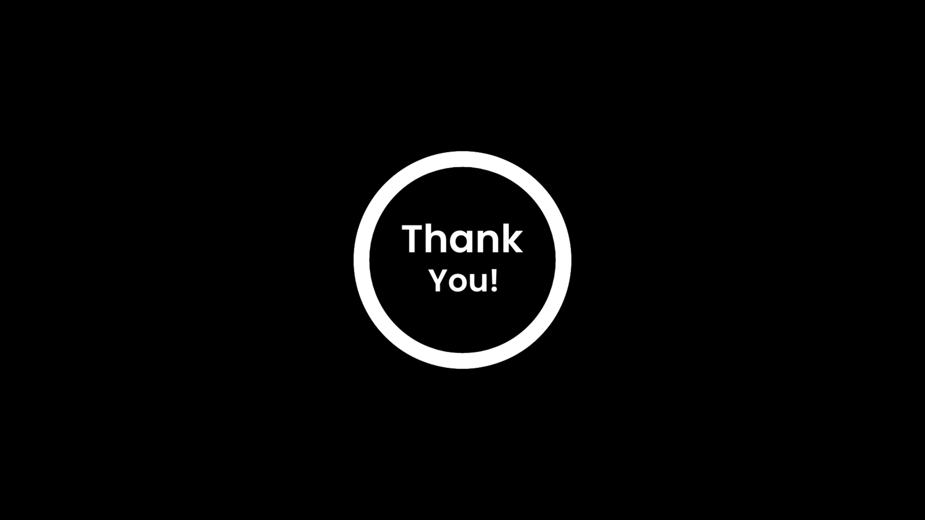